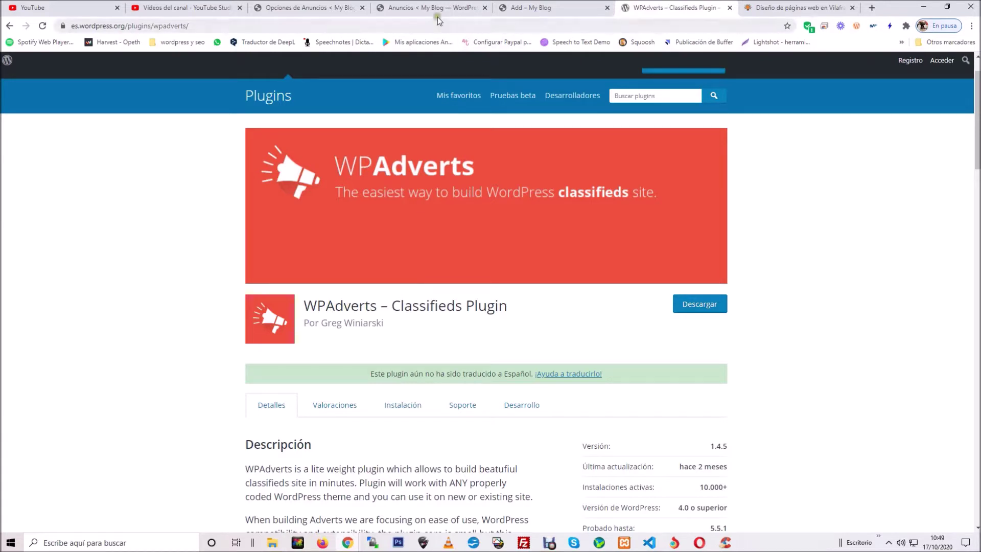
Step: Look over the site's pages list and ad submission form, then return to the WPAdverts plugin page
left_click(411, 8)
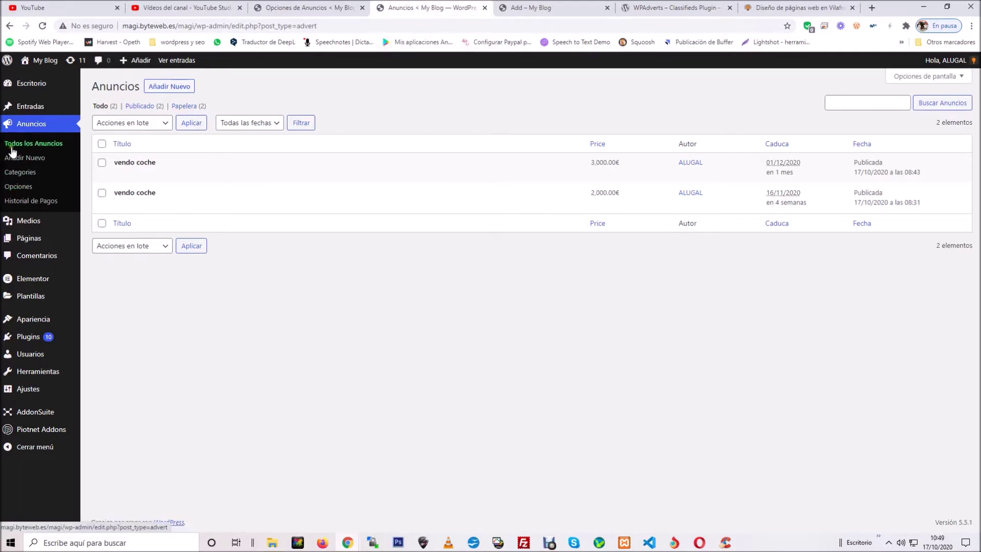
mouse_move(28, 236)
left_click(102, 238)
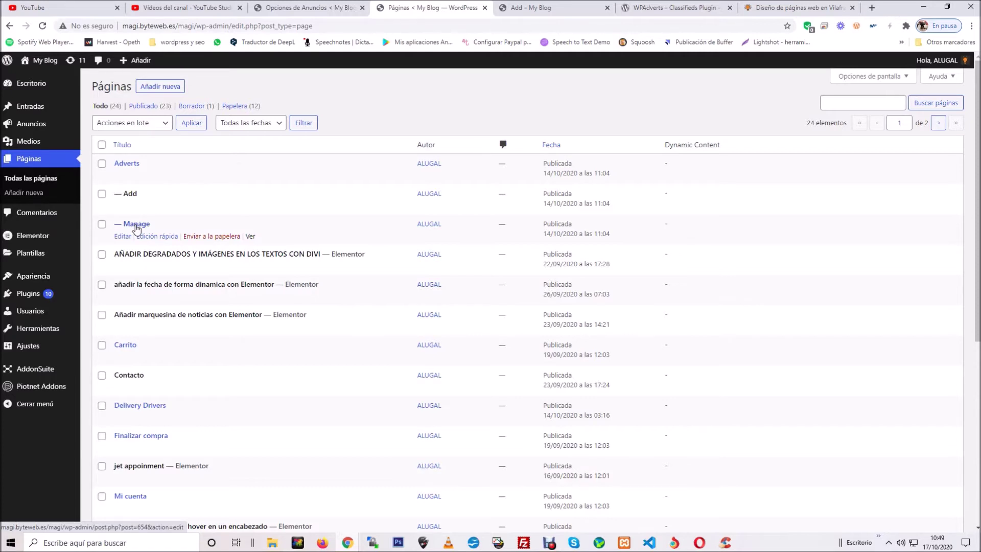
left_click(538, 7)
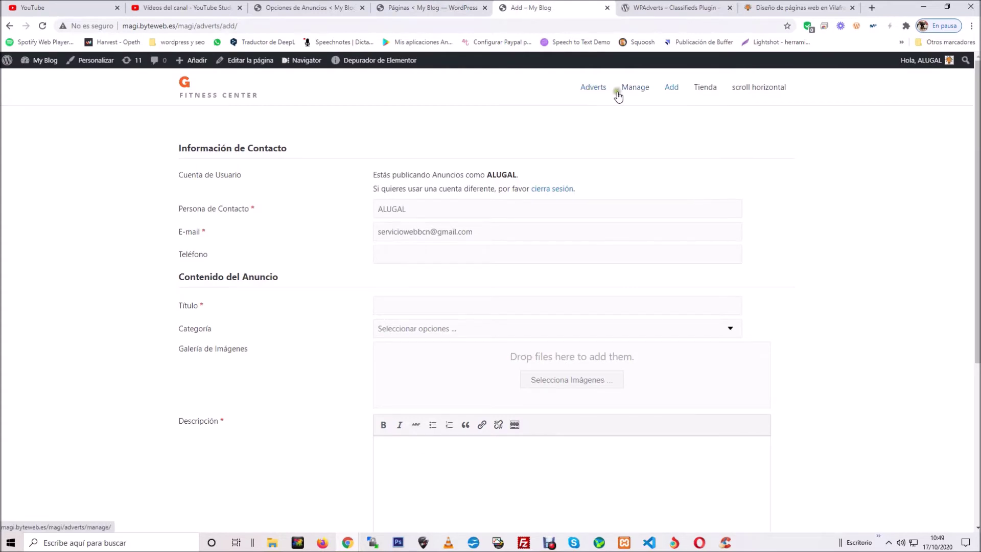
left_click(646, 8)
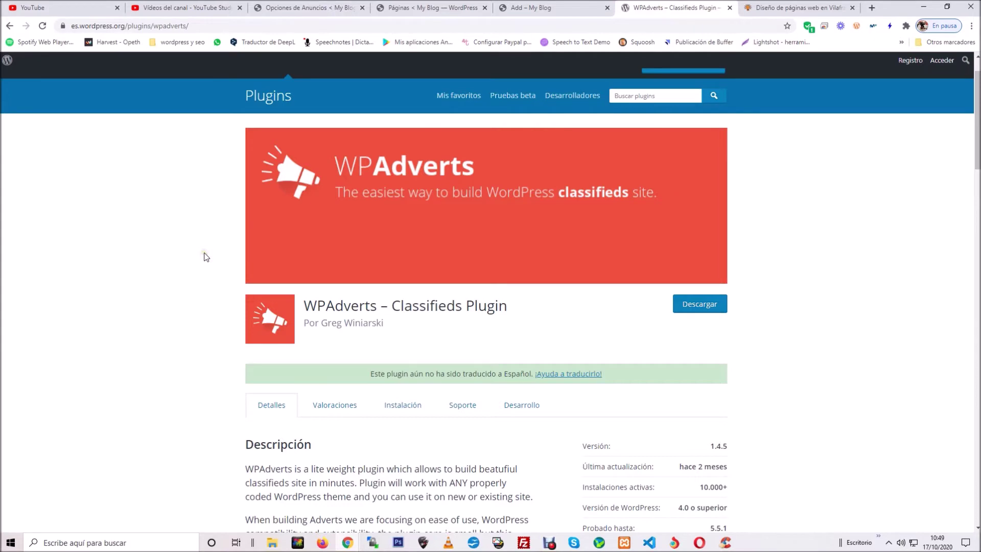
Step: Highlight the [adverts_list] and [adverts_categories] shortcodes in the plugin's features list
scroll(204, 256, "down", 9)
left_click(543, 204)
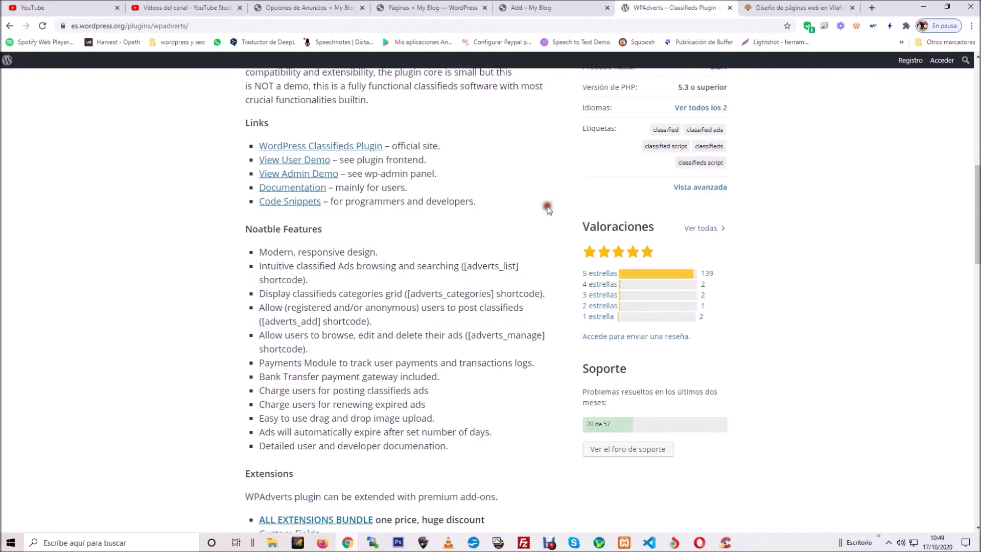
left_click_drag(463, 266, 519, 270)
left_click_drag(408, 294, 472, 300)
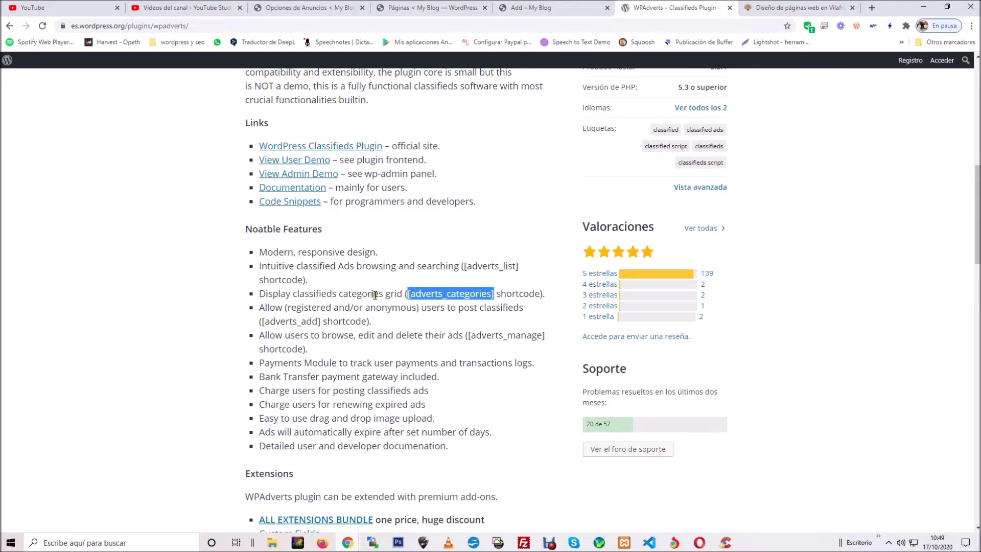
Step: Open the WPAdverts Opciones page from the Anuncios menu in the site admin
left_click(545, 7)
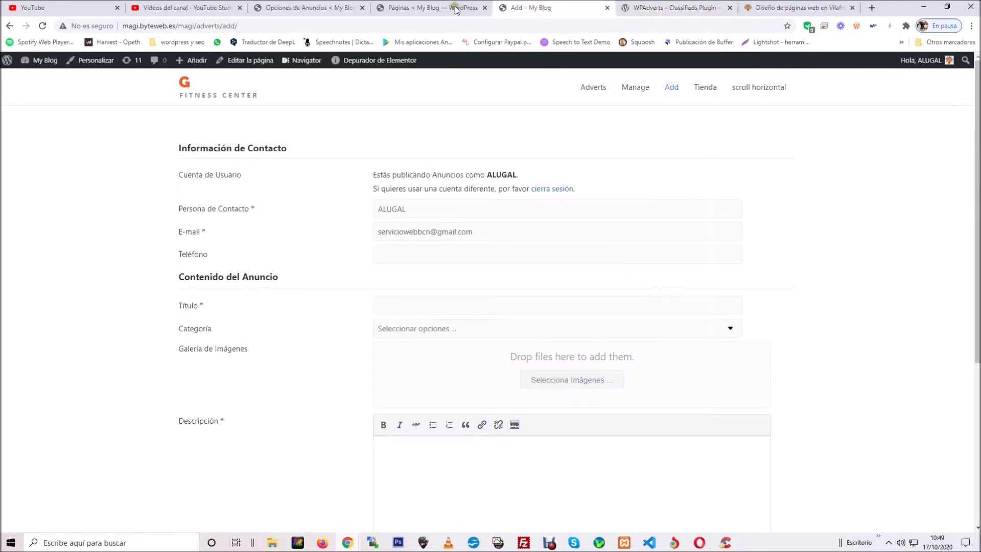
left_click(437, 6)
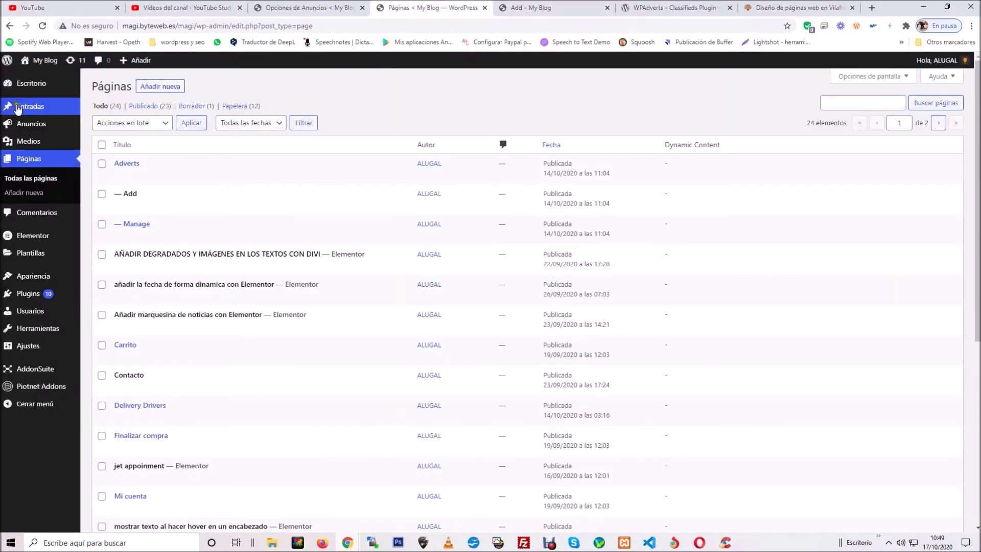
mouse_move(33, 124)
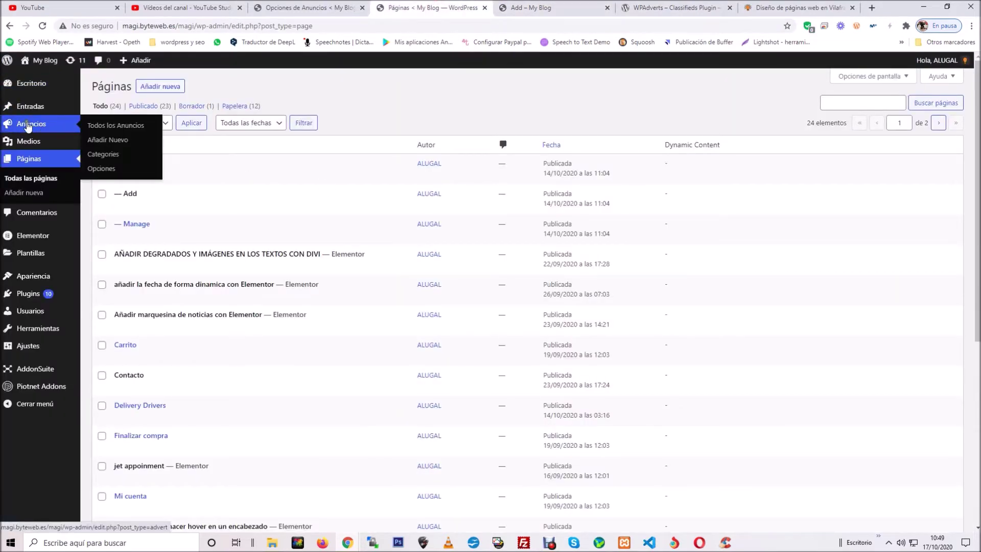
left_click(111, 169)
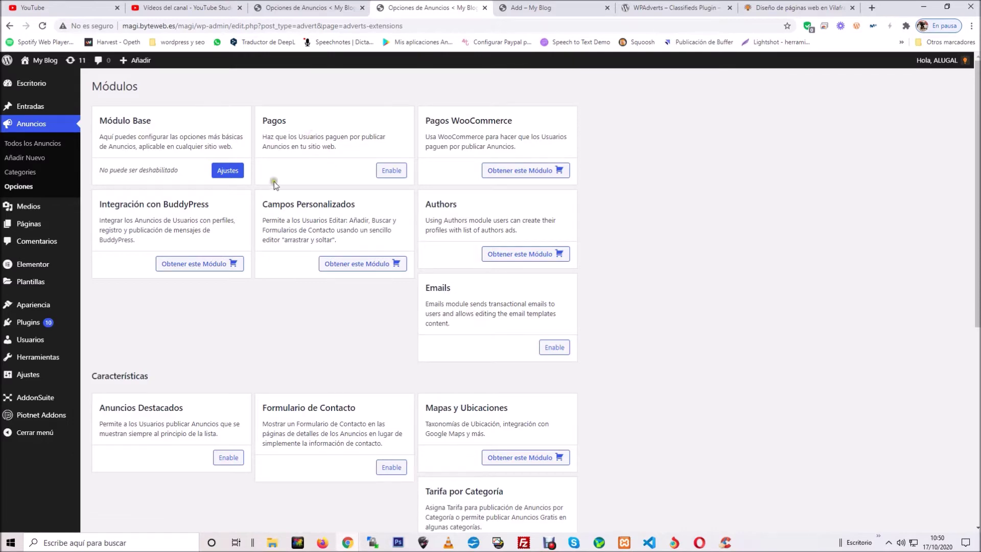
Step: Open Ajustes on the Módulo Base card of the Módulos page
scroll(184, 342, "down", 7)
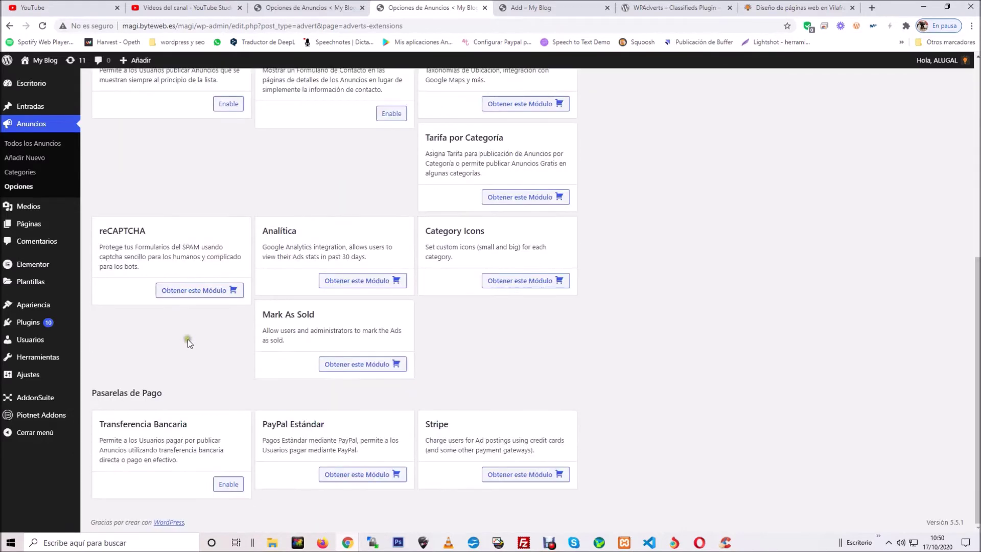
scroll(188, 339, "up", 8)
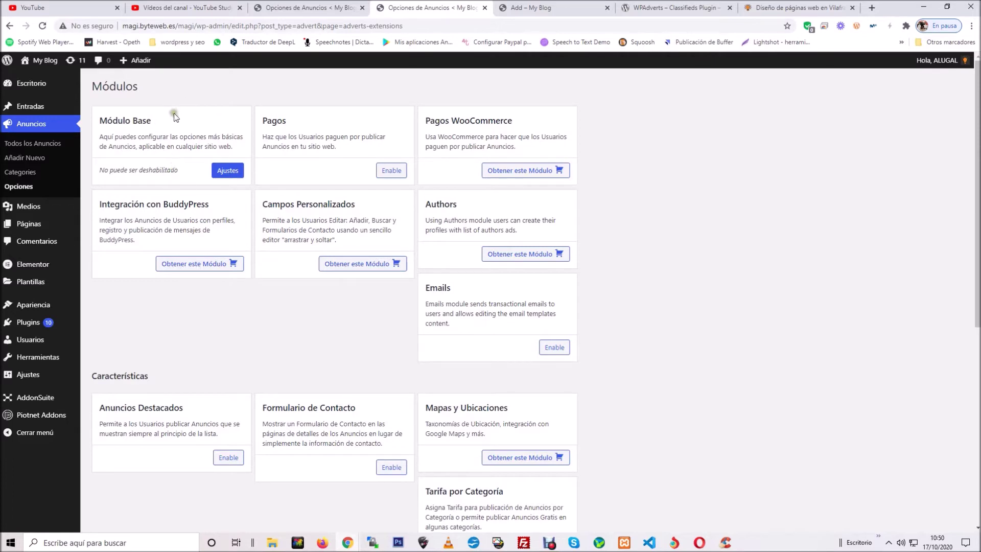
left_click(225, 174)
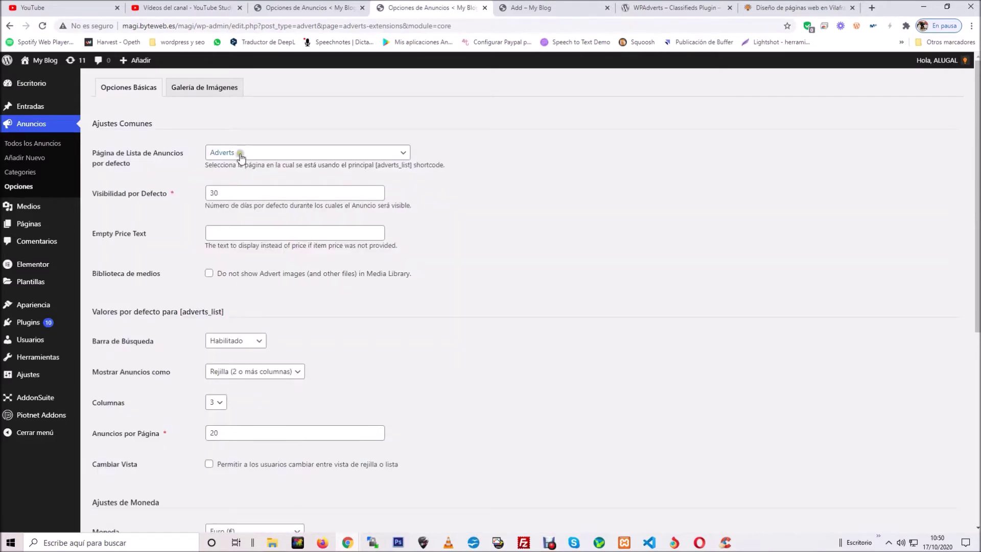
Step: Keep Adverts as the ad list page and change Visibilidad por Defecto from 30 to 15 days
left_click(244, 153)
left_click(244, 154)
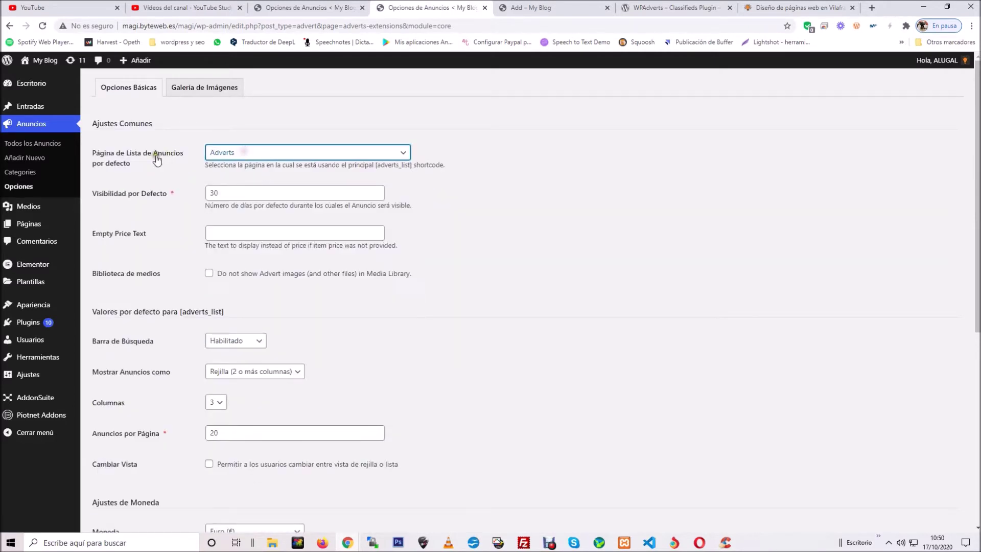
left_click_drag(142, 164, 155, 171)
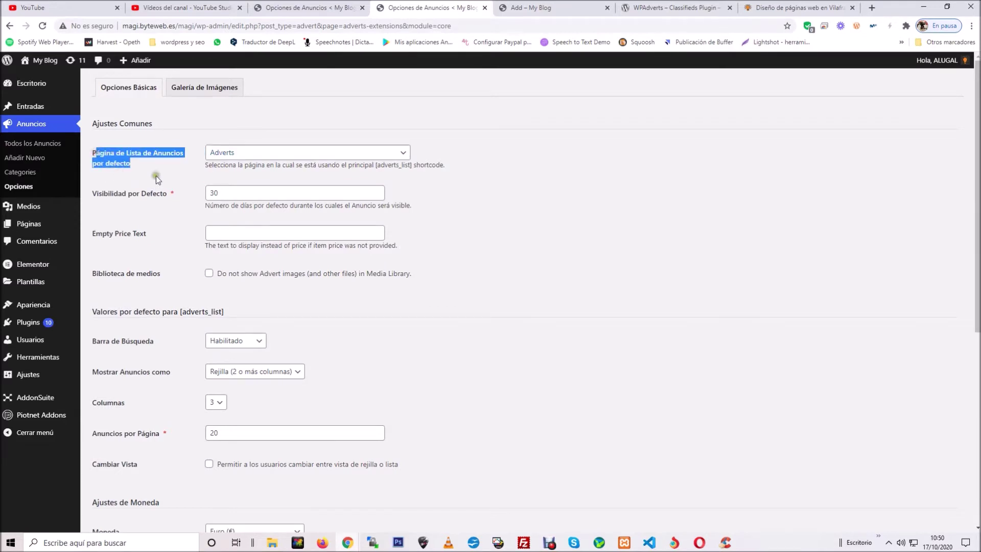
left_click(155, 170)
left_click_drag(225, 193, 214, 193)
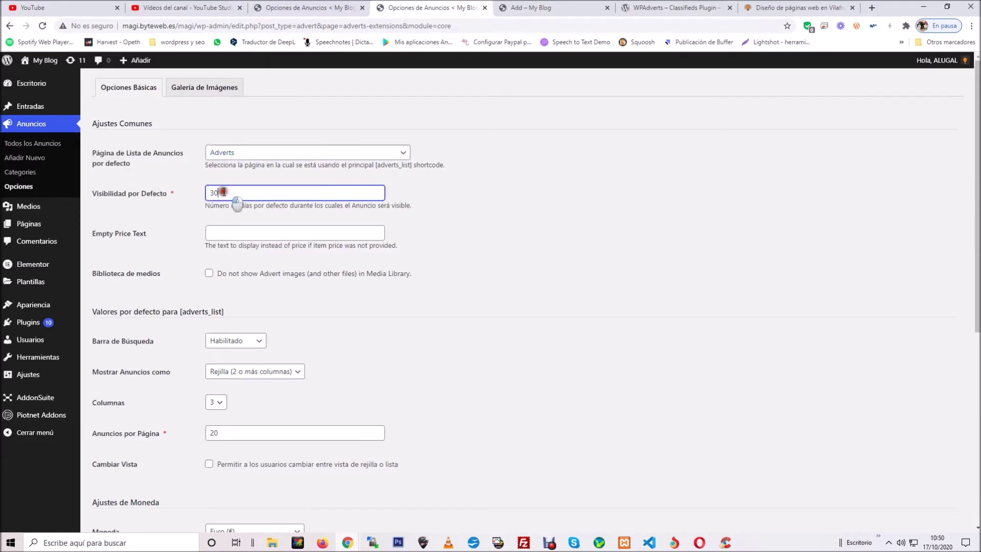
left_click(227, 192)
left_click_drag(222, 192, 198, 193)
left_click(175, 192)
left_click(159, 222)
Step: Leave Empty Price Text blank and keep advert images shown in the media library
left_click_drag(152, 237, 94, 237)
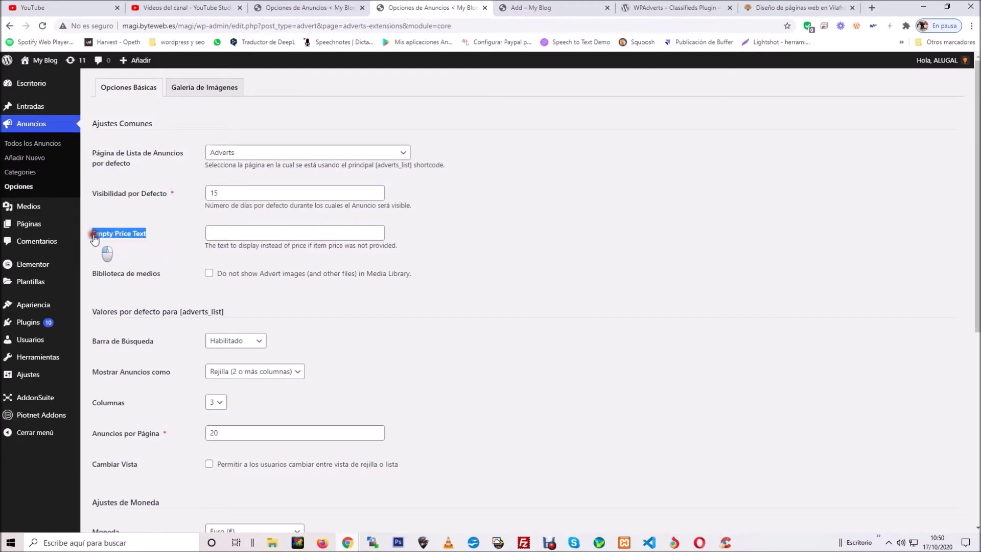
left_click(219, 231)
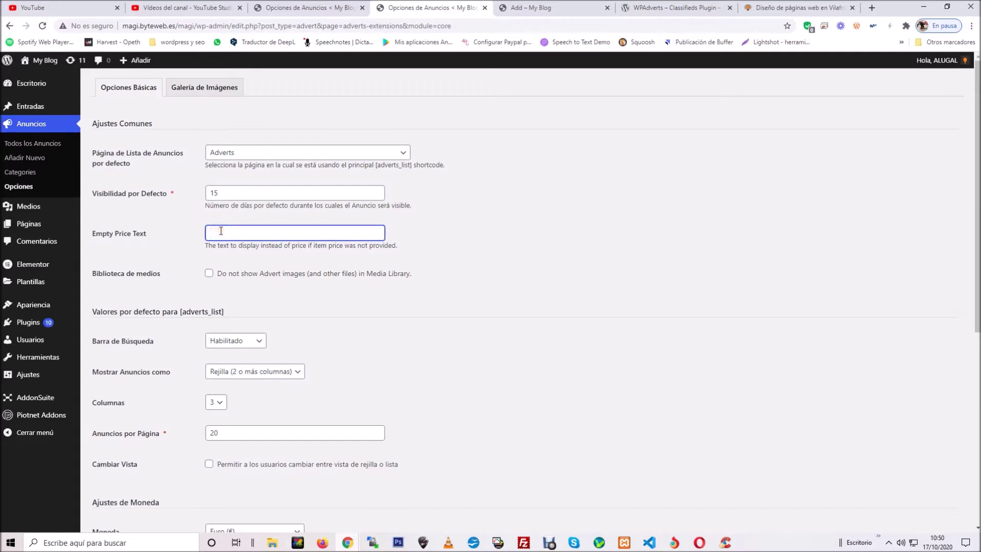
left_click(251, 233)
left_click(555, 210)
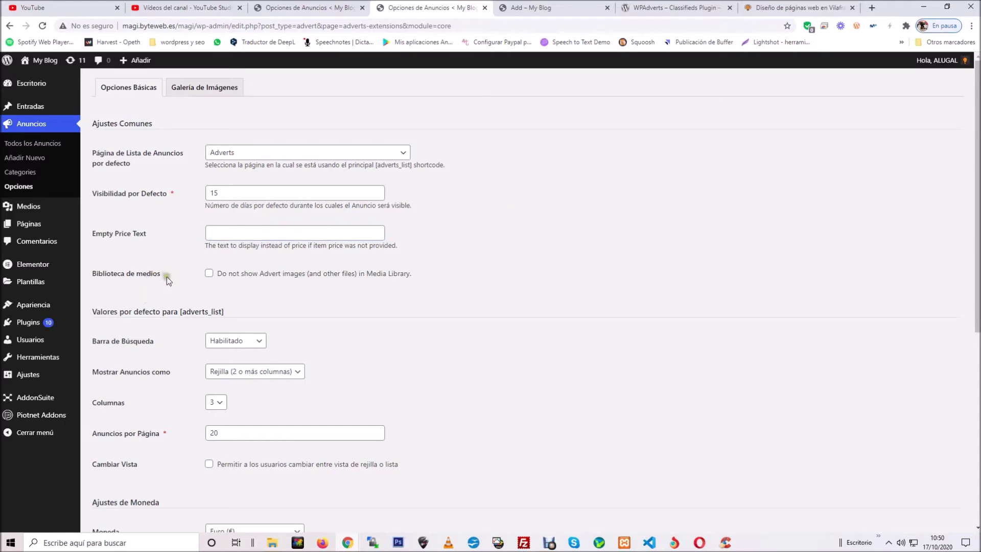
left_click_drag(167, 276, 88, 279)
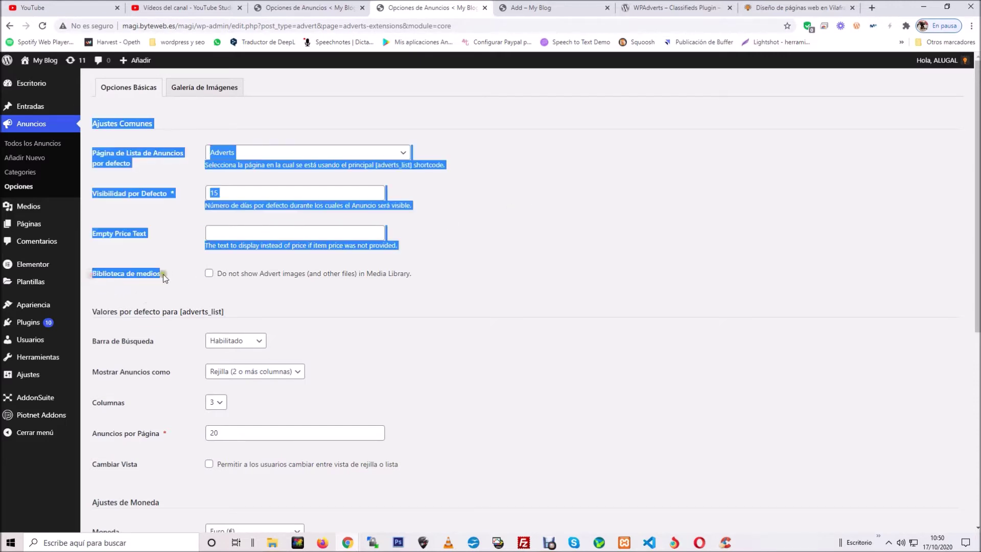
left_click(323, 283)
left_click(209, 274)
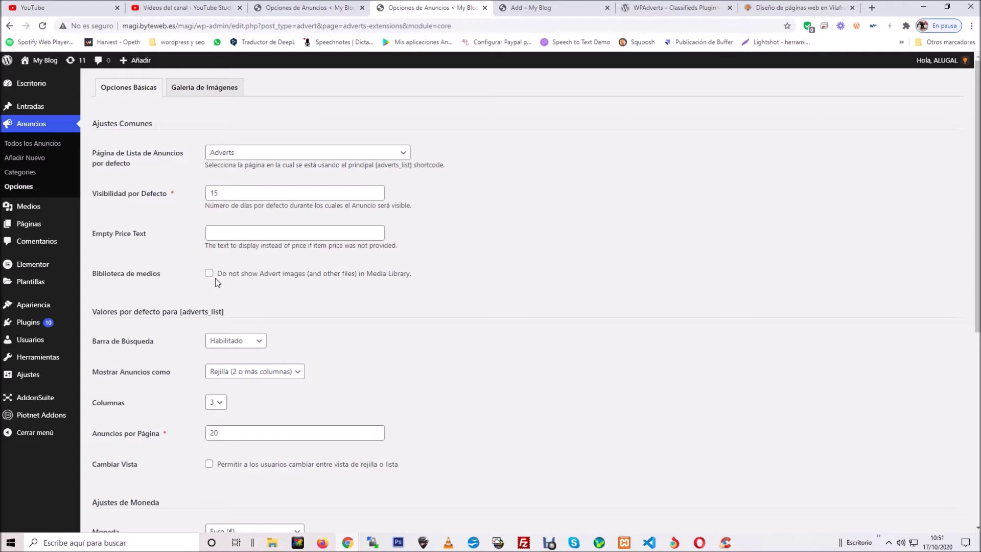
left_click(377, 278)
Step: View the frontend Adverts listing with the two car ads, then return to Opciones Básicas
scroll(485, 235, "down", 3)
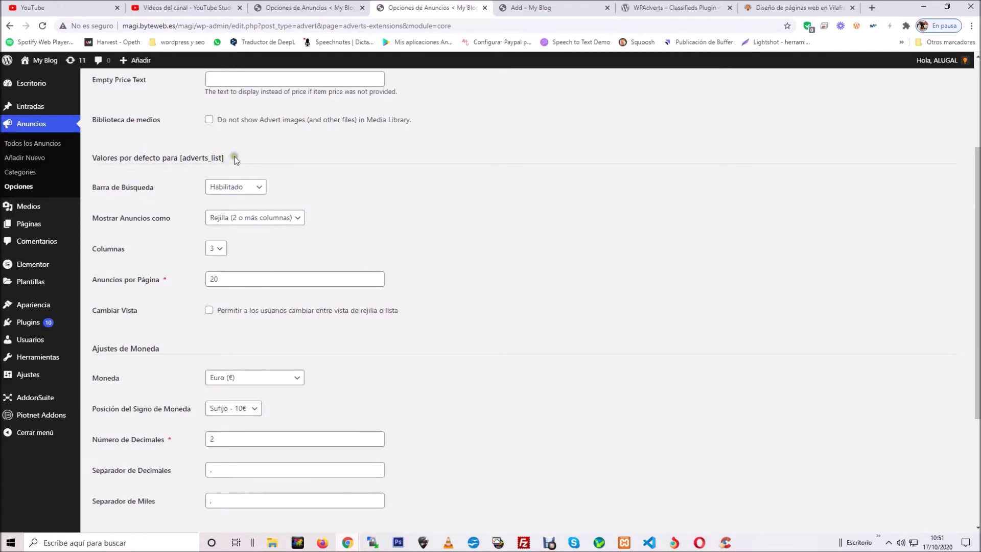
left_click_drag(226, 156, 110, 156)
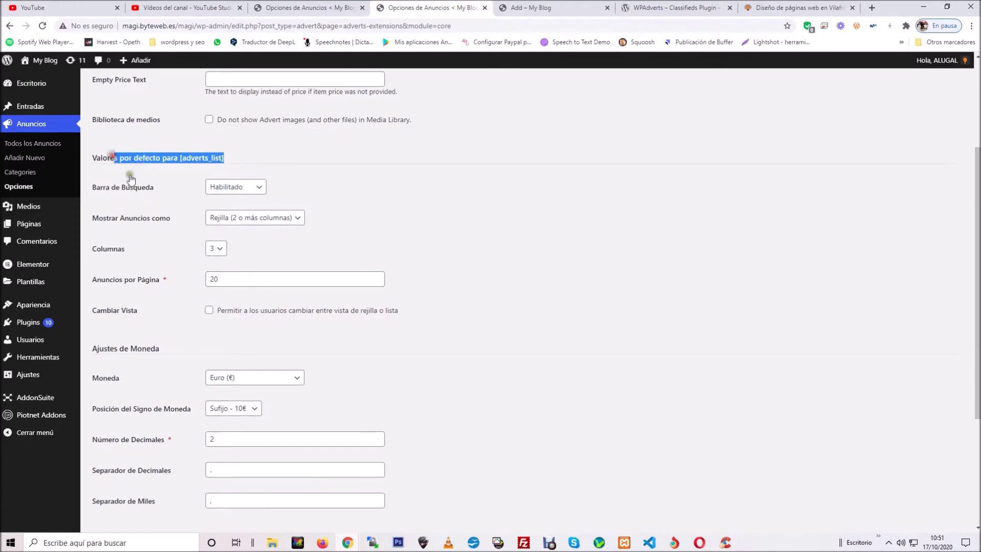
left_click(155, 191)
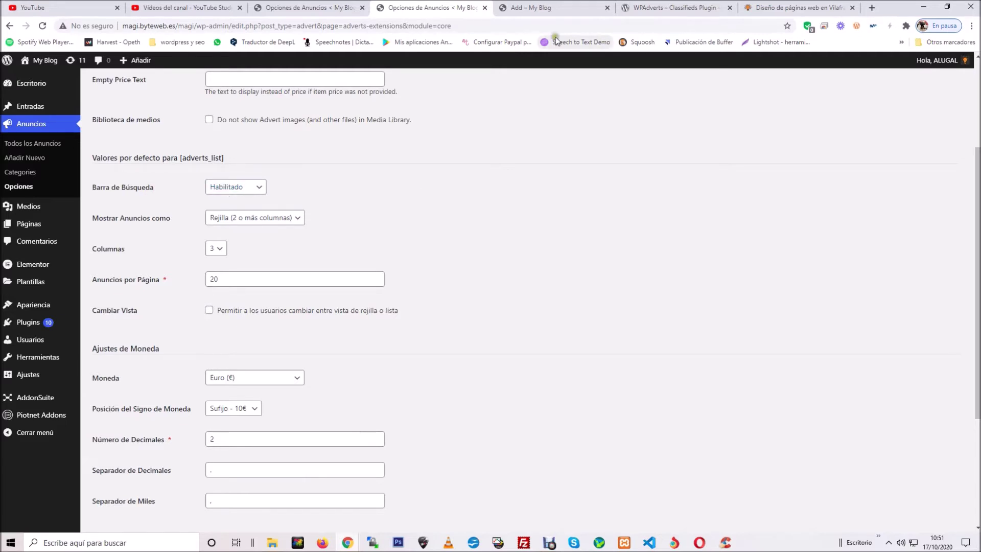
left_click(550, 10)
left_click(582, 89)
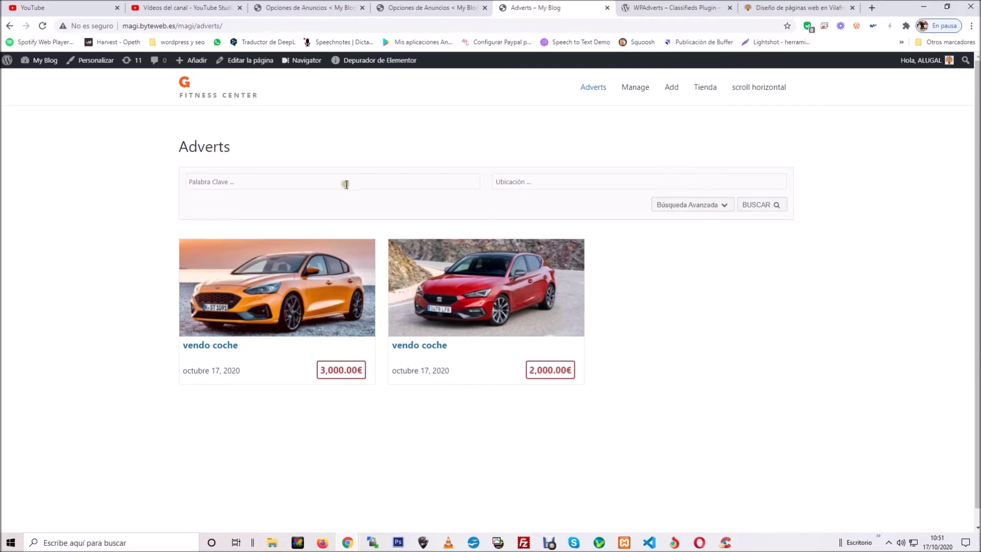
left_click(323, 8)
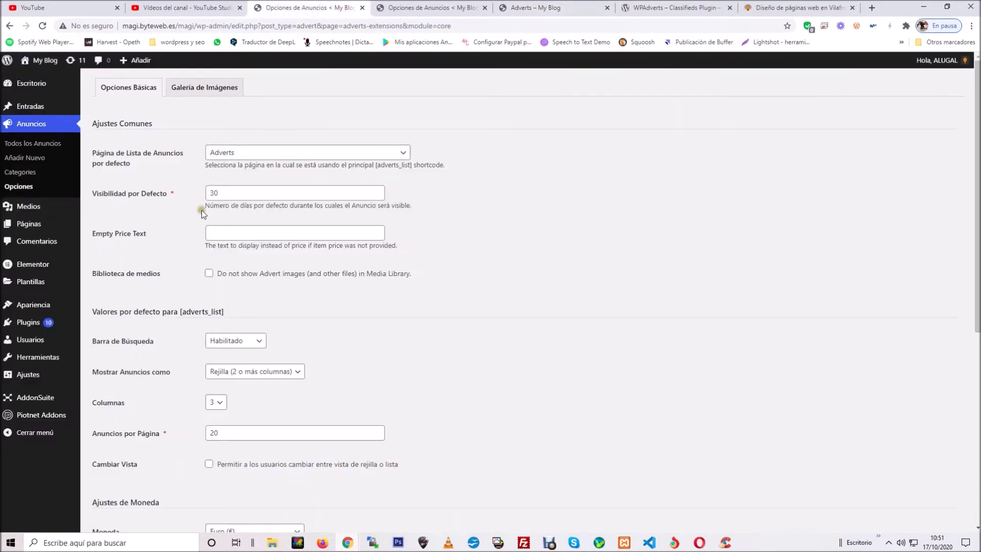
scroll(389, 279, "down", 2)
Step: Keep the Rejilla layout with 20 ads per page and tick Cambiar Vista for grid/list switching
left_click(137, 276)
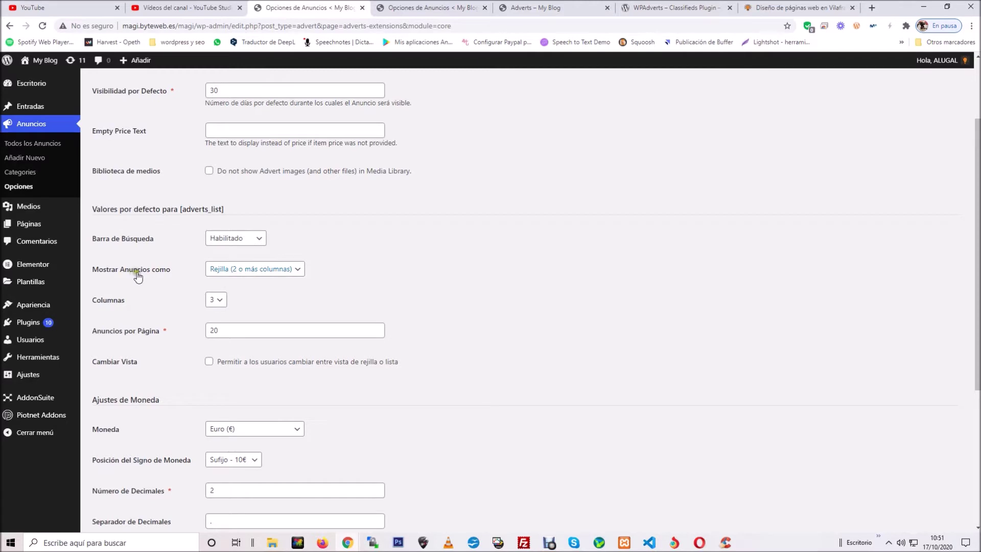
left_click(251, 274)
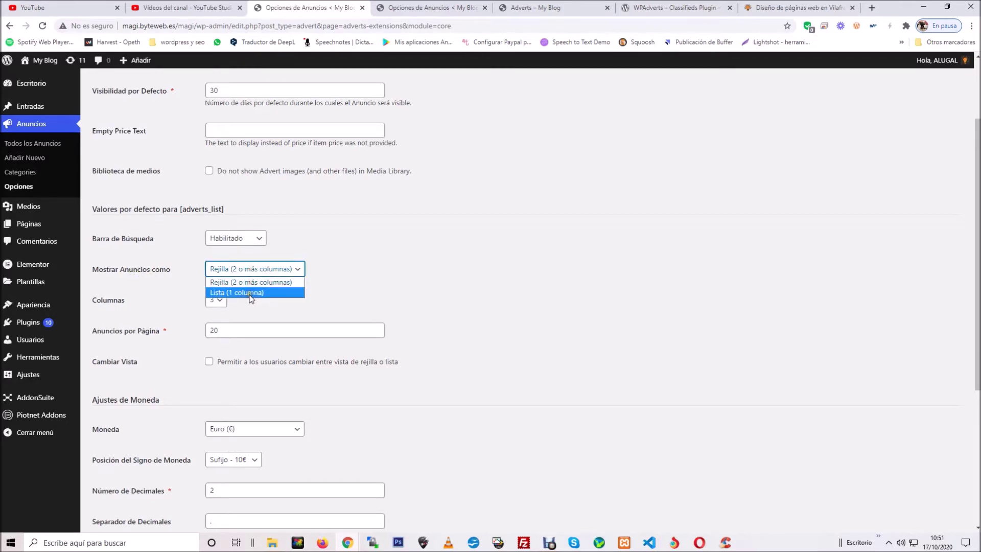
left_click(372, 253)
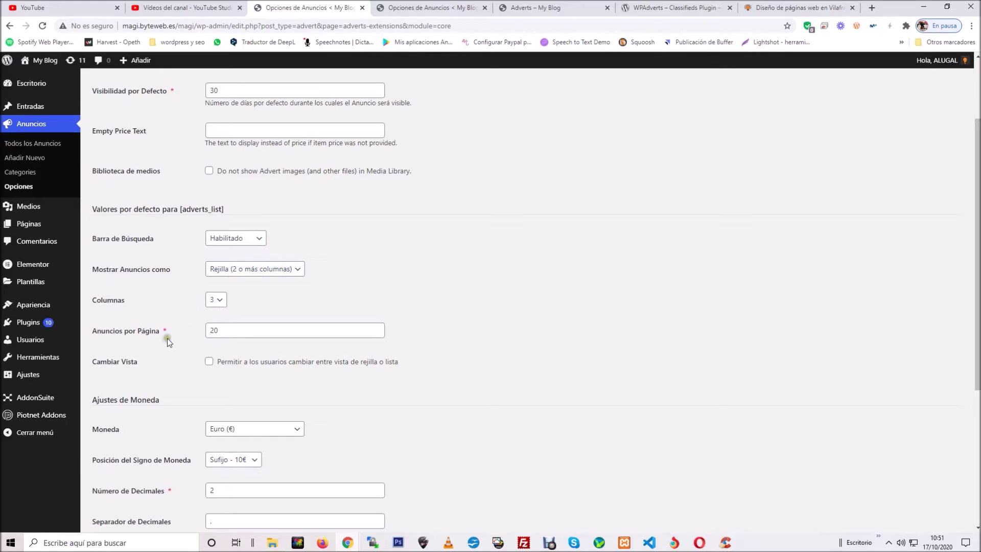
left_click_drag(247, 331, 206, 335)
left_click(185, 333)
scroll(176, 361, "down", 3)
left_click(208, 207)
left_click(160, 209)
left_click(207, 208)
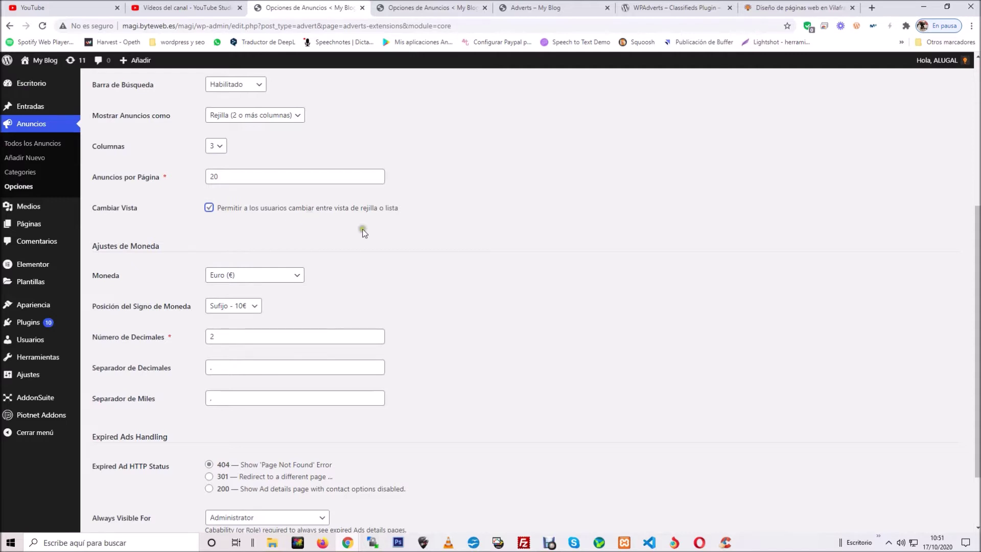
scroll(120, 234, "down", 1)
left_click(121, 234)
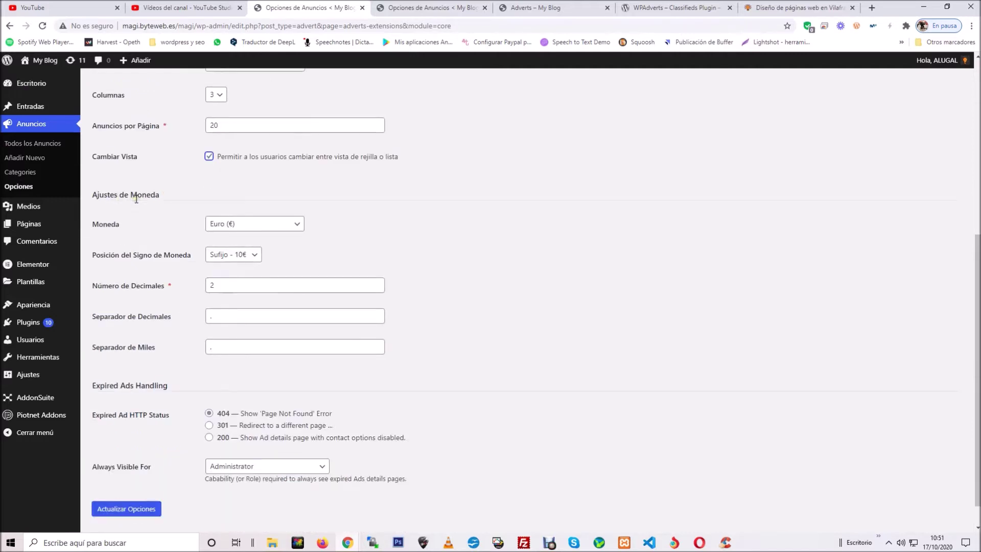
left_click(269, 223)
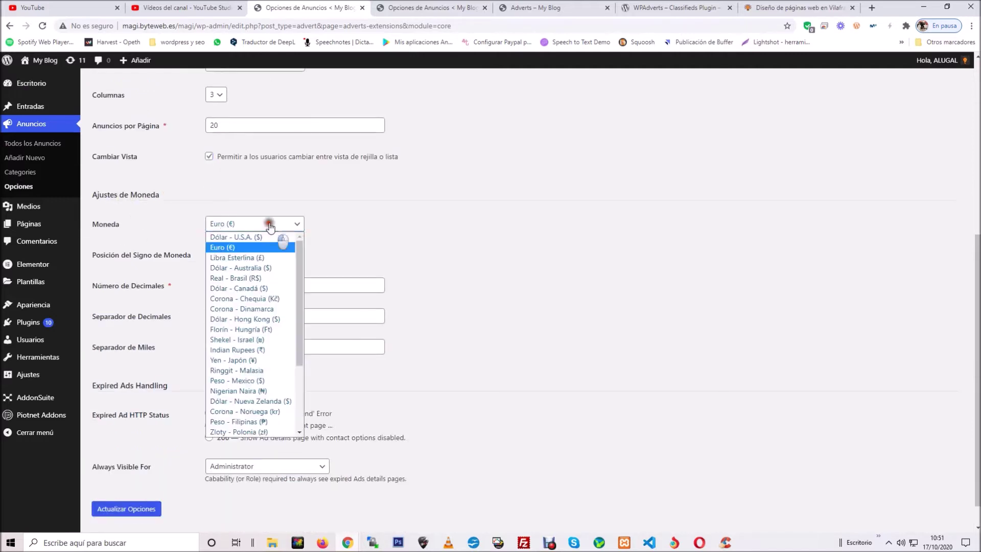
left_click(243, 249)
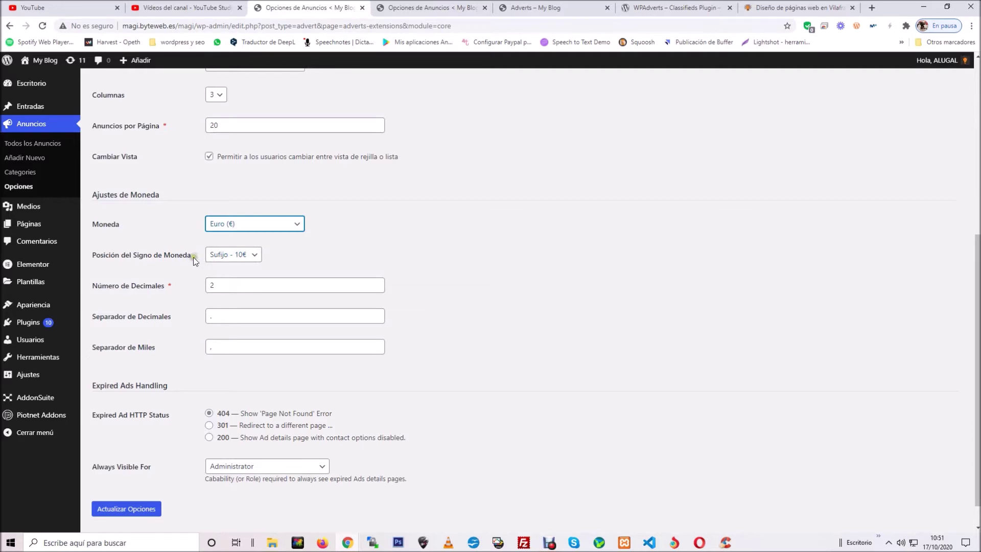
left_click(235, 256)
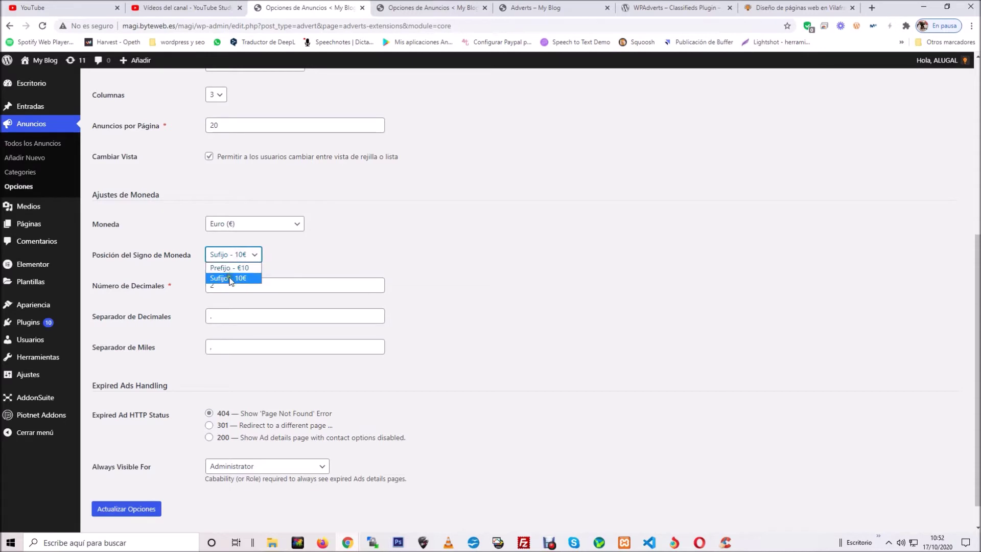
left_click(230, 279)
left_click(196, 287)
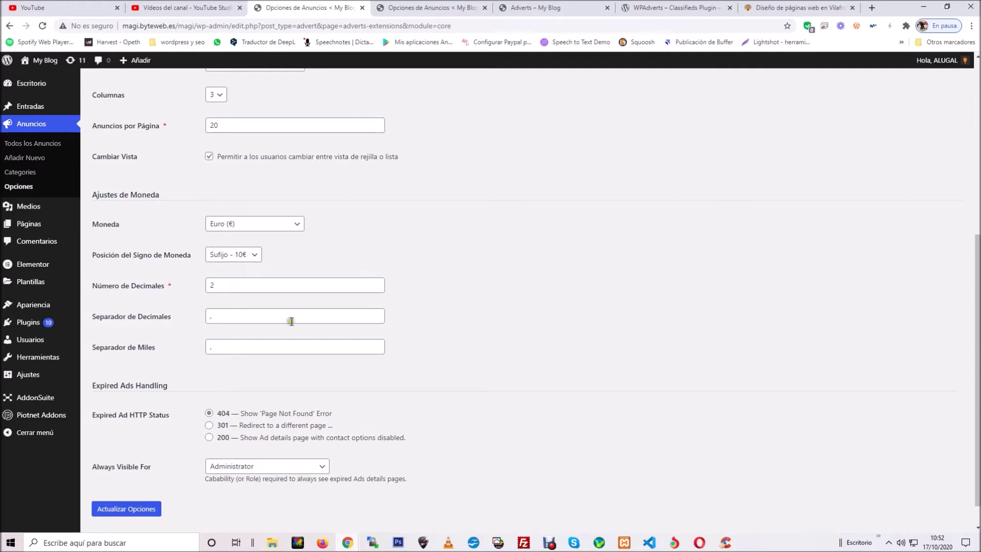
scroll(407, 313, "down", 1)
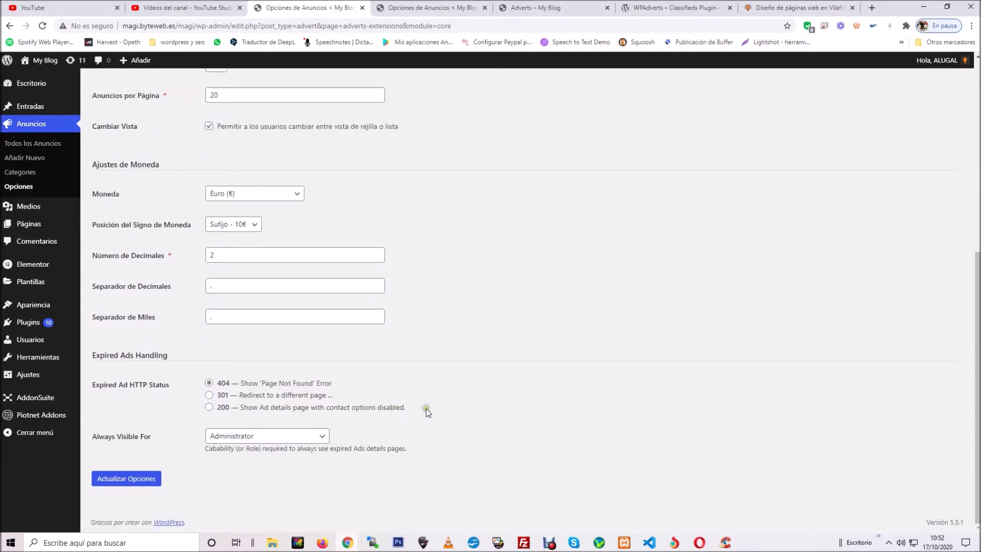
left_click_drag(423, 409, 214, 383)
left_click(374, 378)
Step: Choose a 301 redirect for expired ads and copy the site's home page URL
left_click(209, 395)
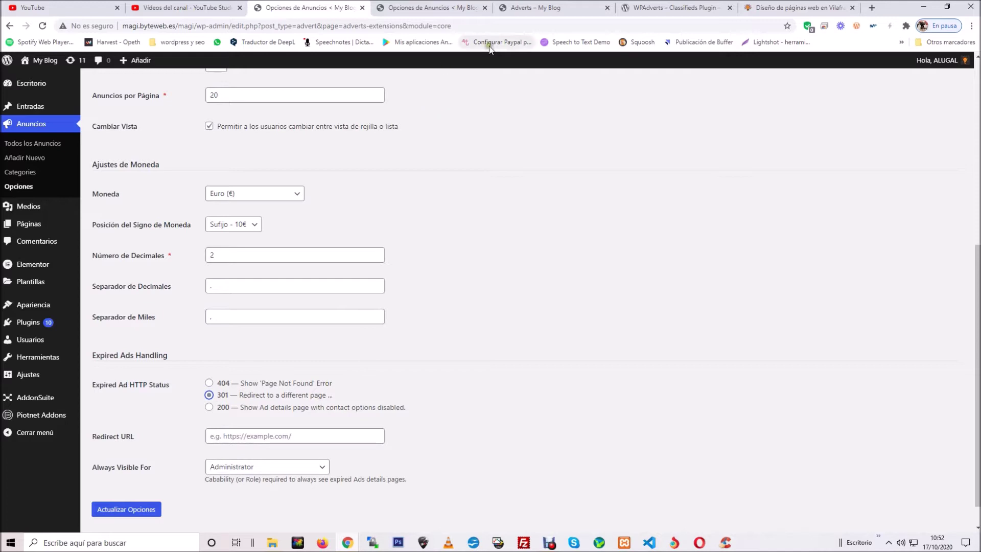
left_click(517, 8)
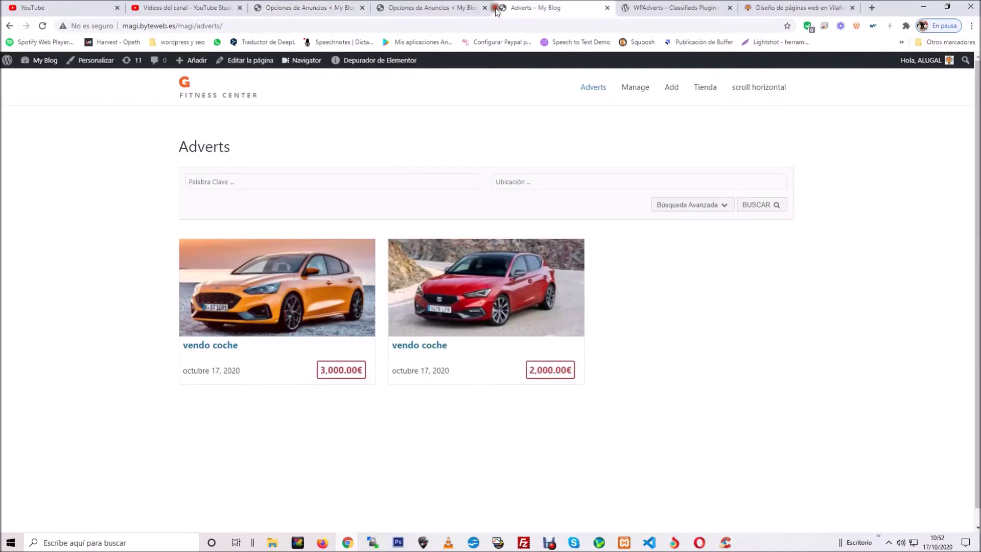
right_click(198, 82)
left_click(229, 92)
key("ctrl+Tab")
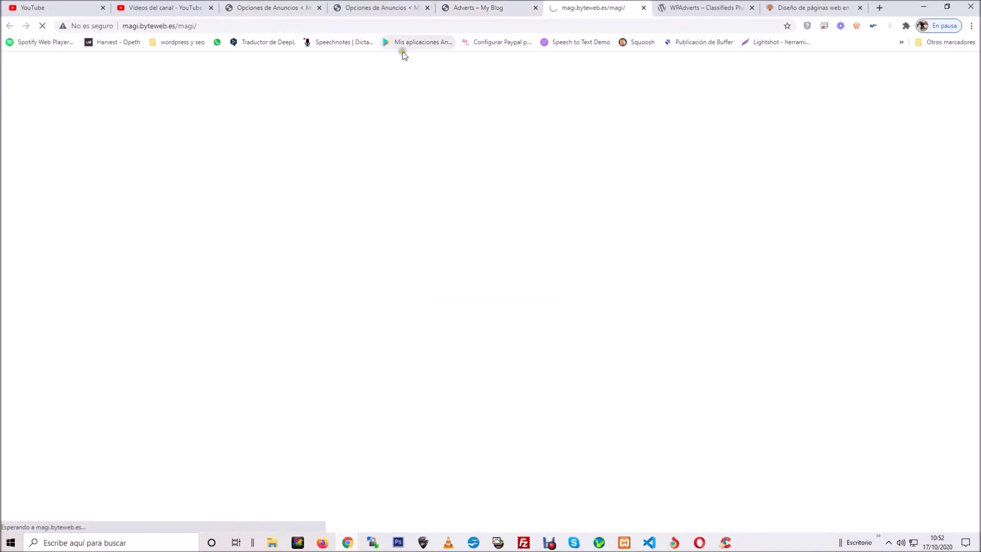
right_click(160, 26)
key("ctrl+c")
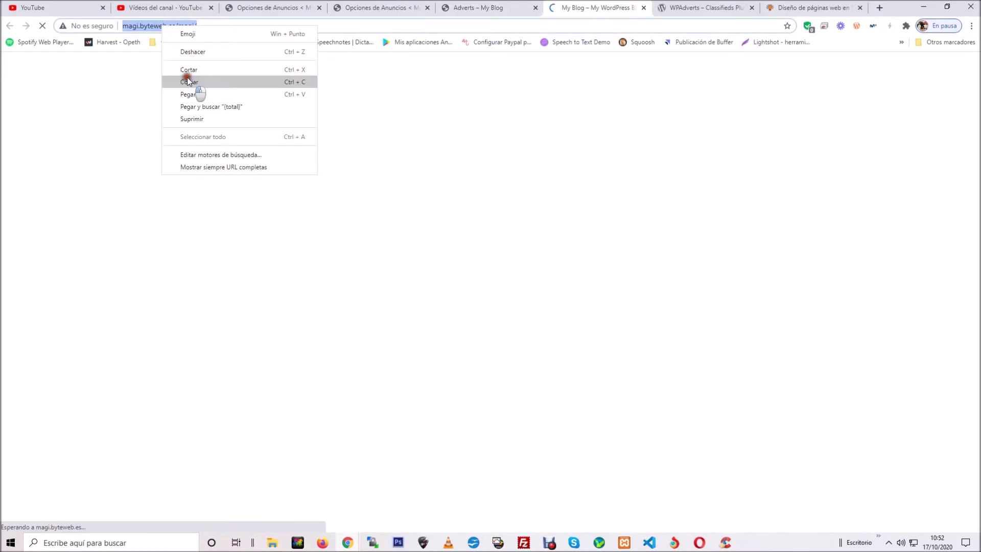
left_click(187, 78)
key("ctrl+w")
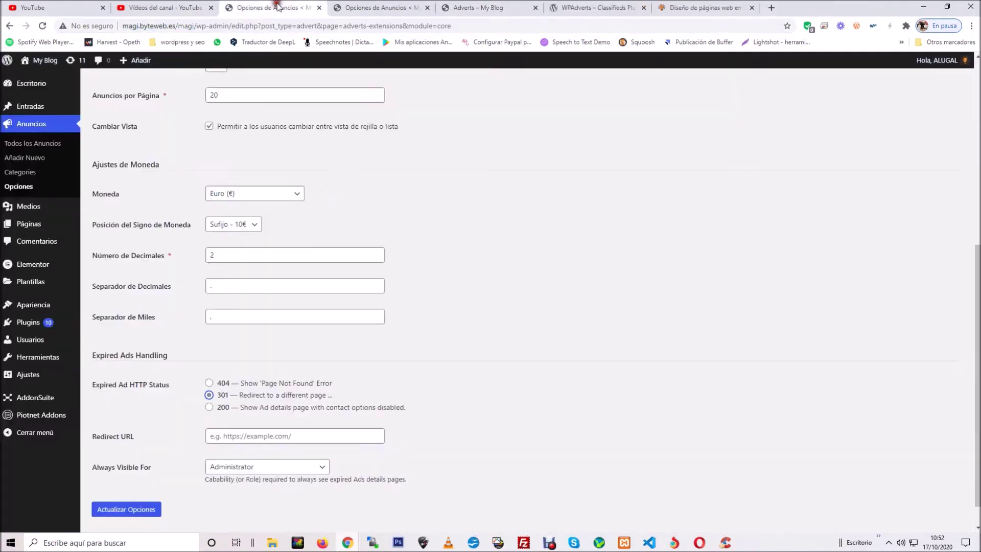
Step: Paste the home URL into Redirect URL, save the options and open Galería de Imágenes
right_click(225, 436)
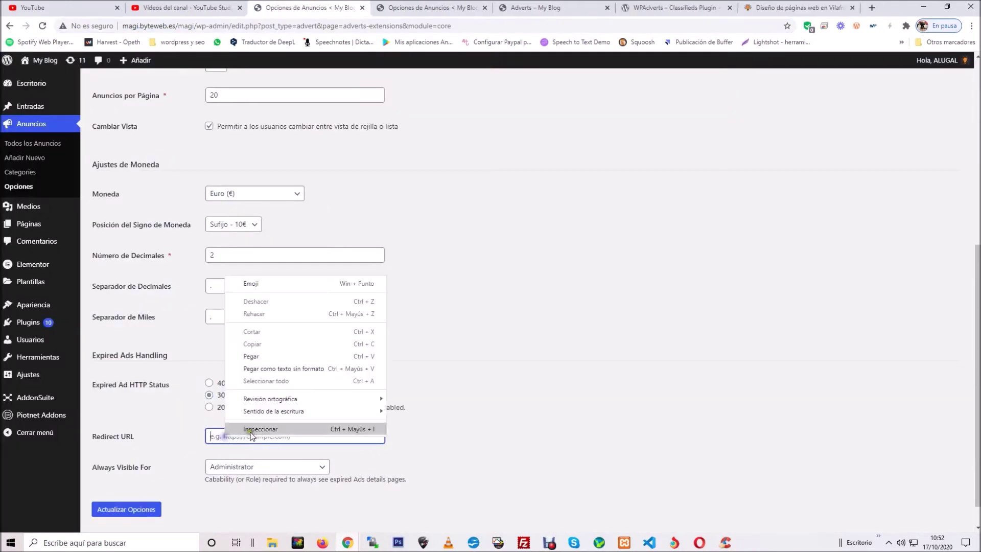
left_click(278, 358)
left_click(143, 510)
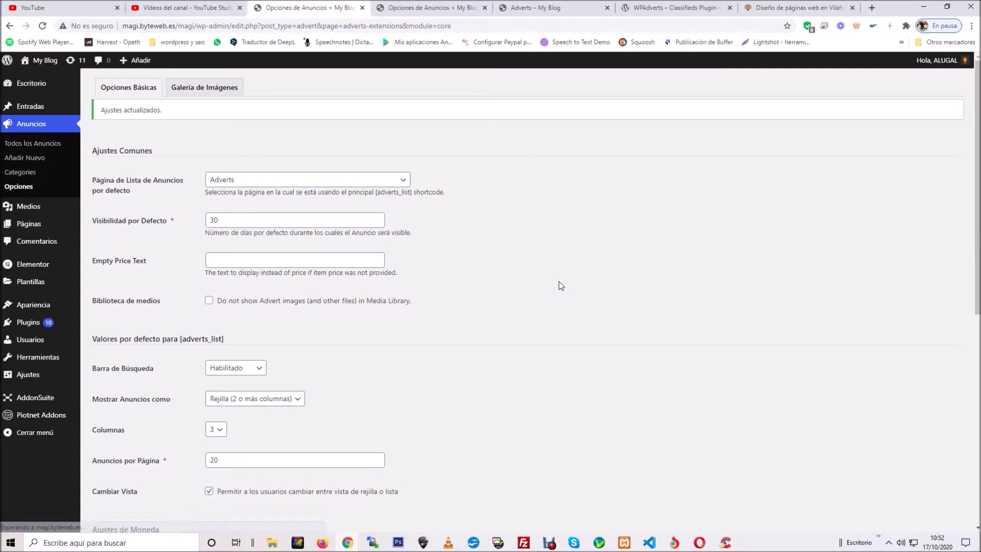
left_click(206, 91)
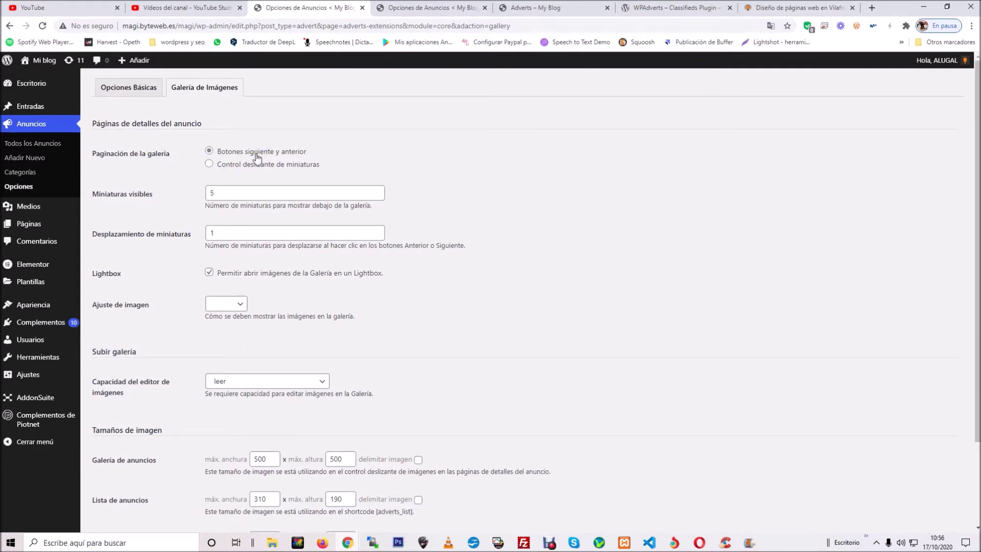
left_click(209, 164)
left_click(221, 191)
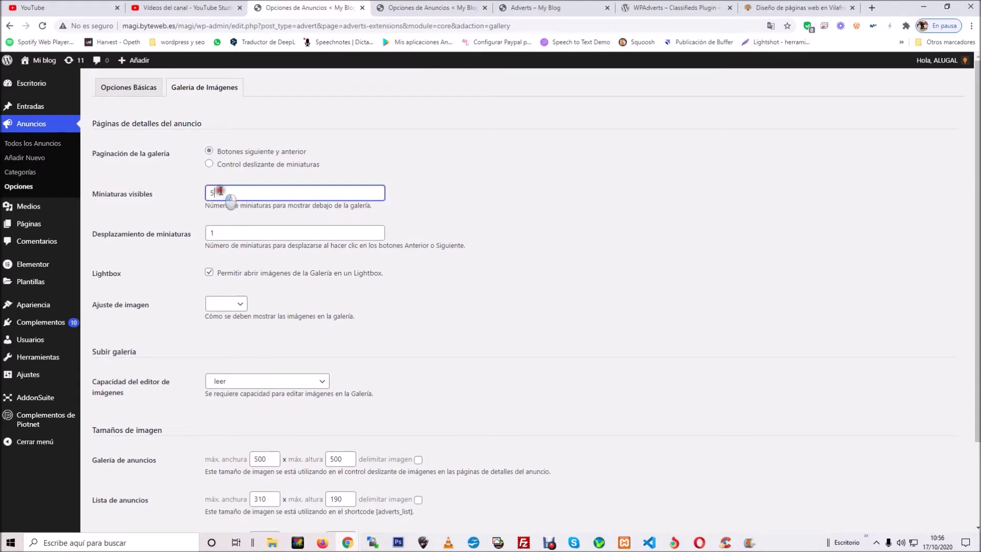
left_click_drag(153, 194, 96, 196)
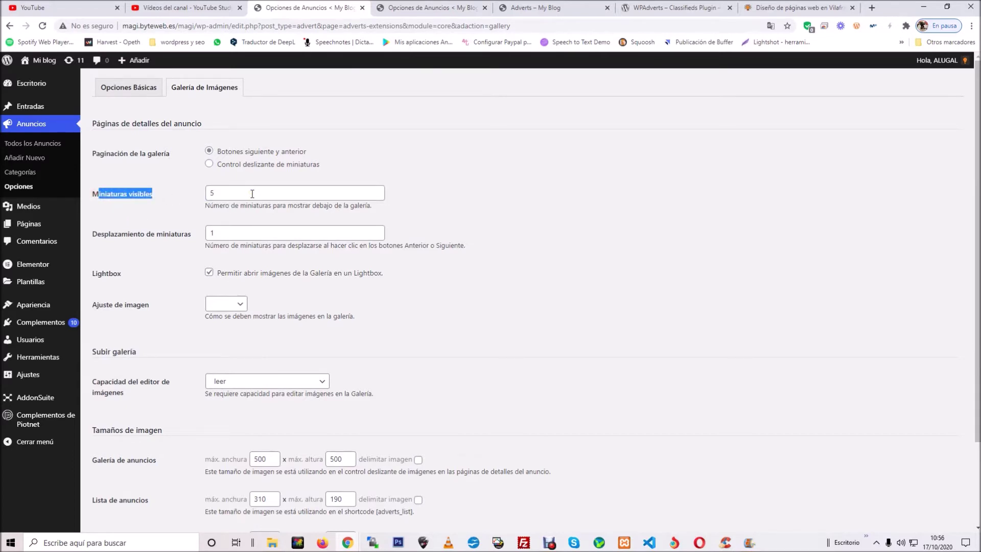
left_click(213, 233)
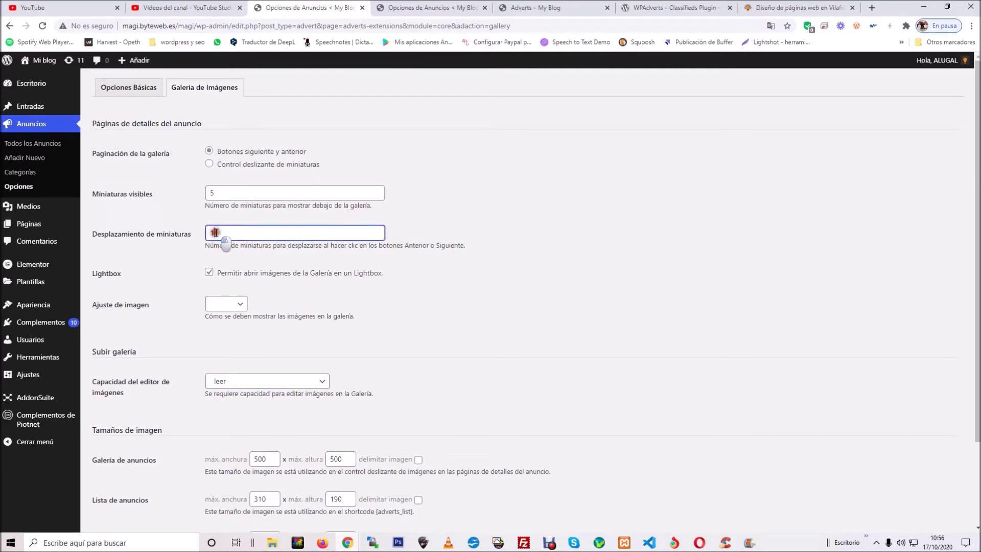
double_click(212, 232)
left_click(151, 253)
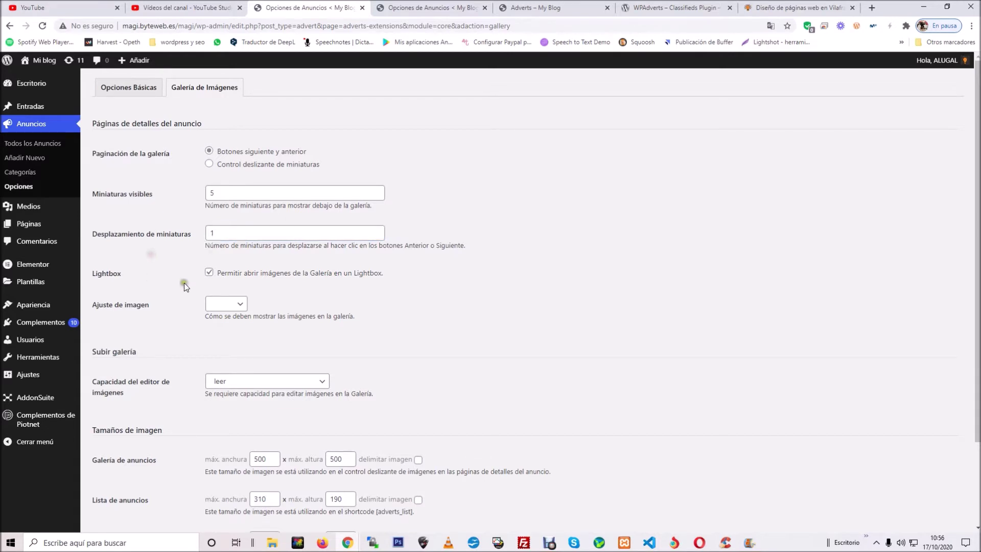
left_click(207, 274)
left_click(209, 273)
left_click(209, 273)
left_click(237, 304)
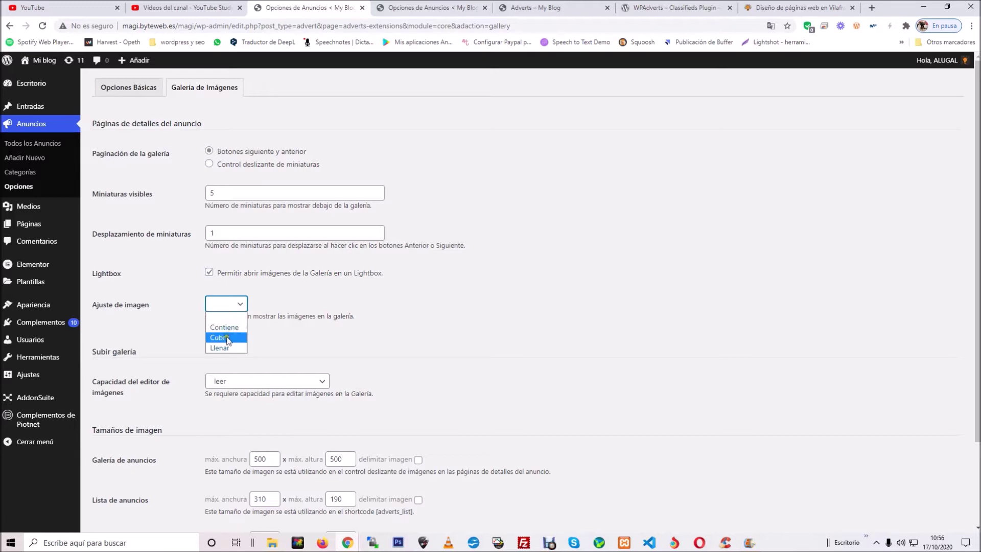
left_click(153, 293)
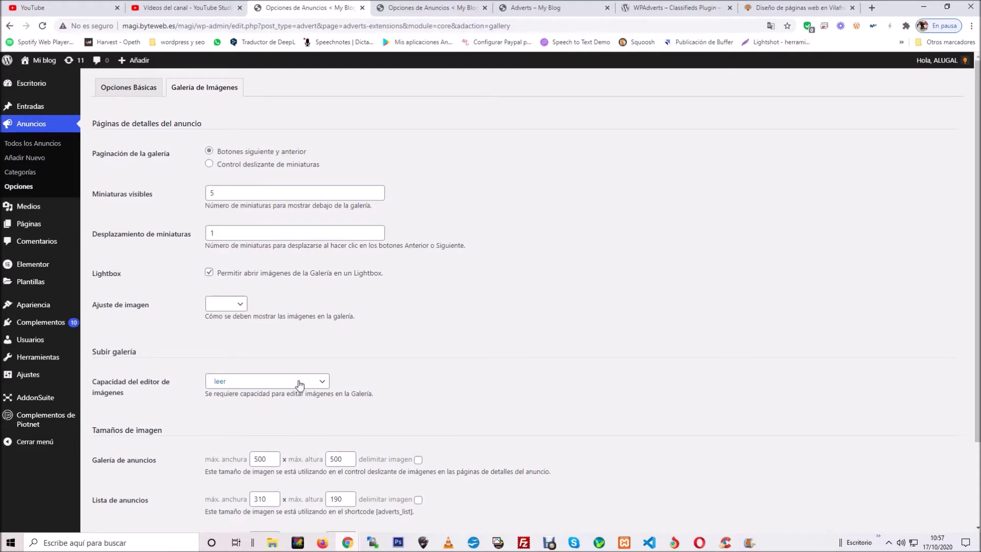
Step: Set Capacidad del editor de imágenes to Administrador
left_click(306, 384)
left_click_drag(323, 360, 318, 179)
left_click(275, 185)
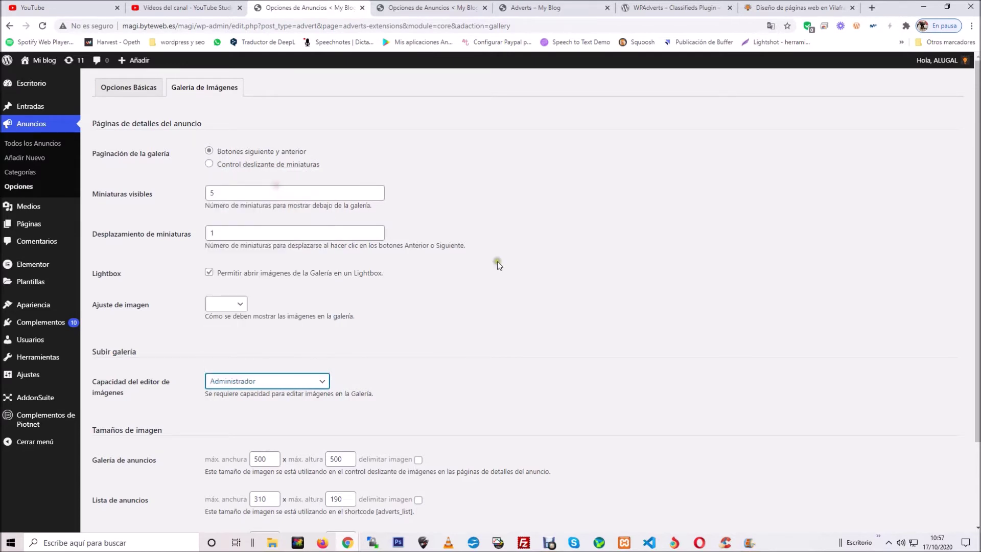
scroll(510, 241, "down", 2)
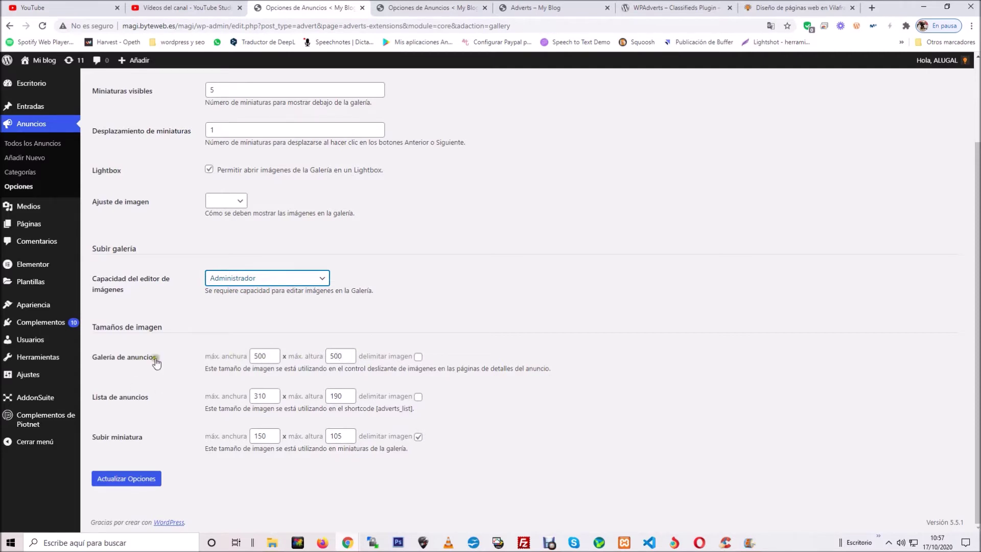
Step: Turn cropping off for the adverts gallery and upload thumbnail sizes, then save the gallery settings
left_click_drag(156, 359, 94, 361)
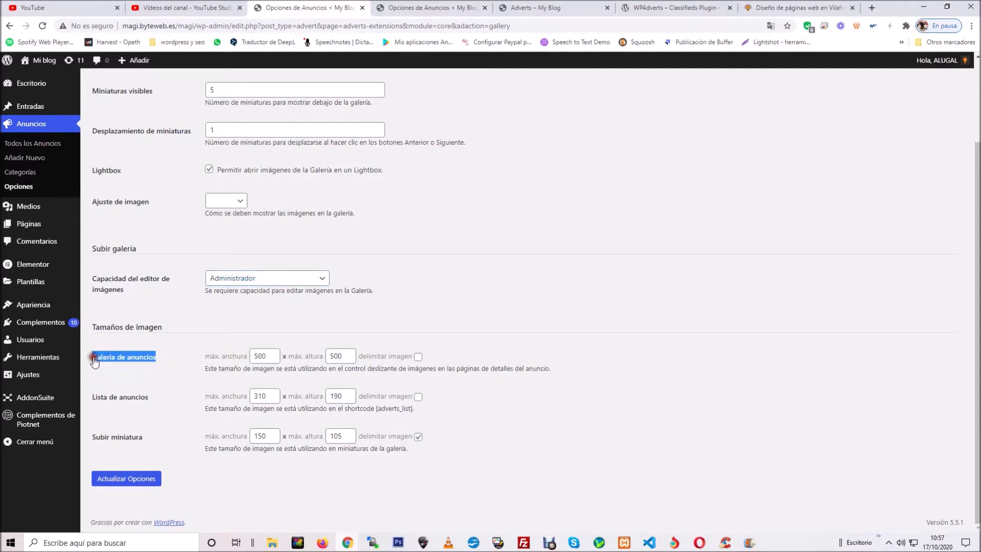
left_click_drag(151, 398, 116, 398)
left_click_drag(149, 437, 118, 437)
left_click(587, 337)
left_click(418, 356)
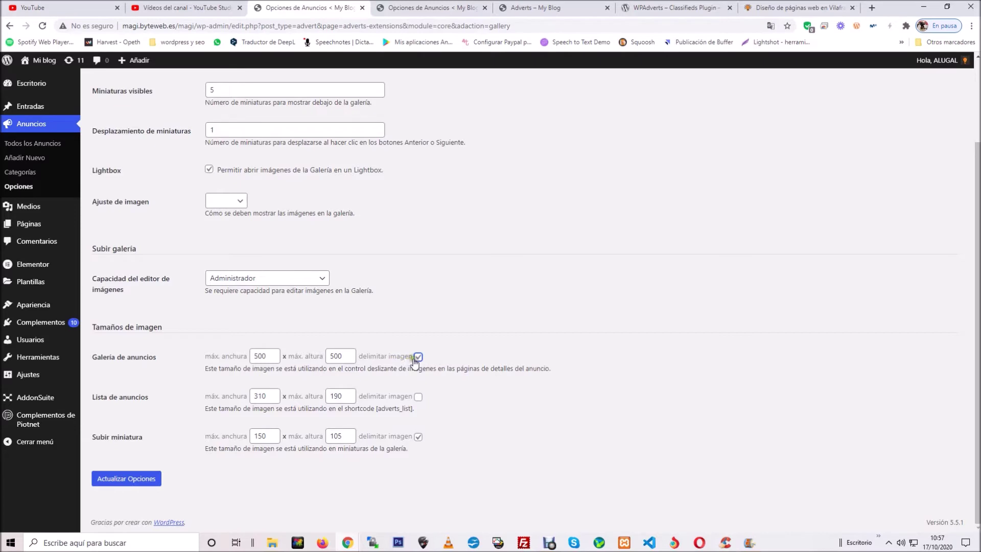
left_click(569, 303)
left_click(418, 357)
left_click(418, 436)
left_click(127, 480)
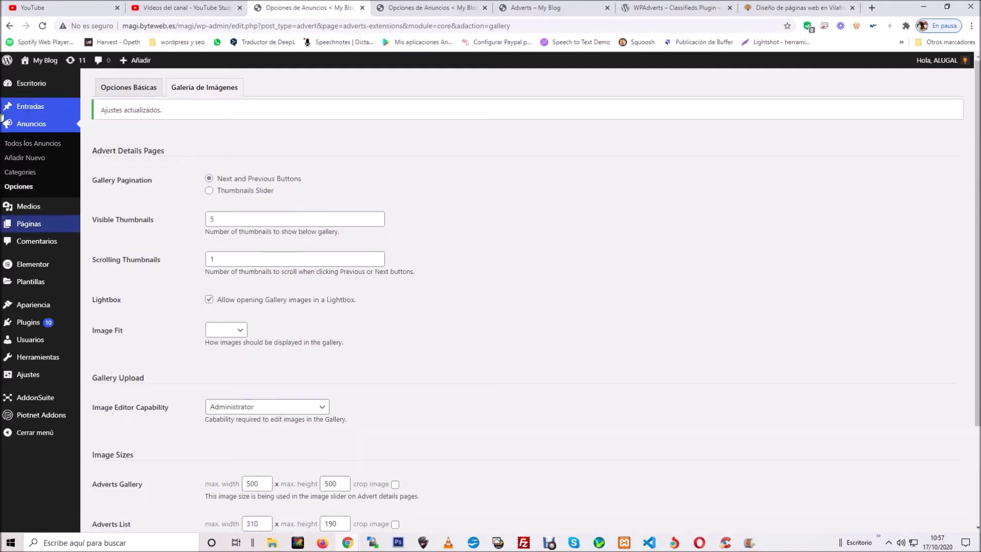
Step: From the Adverts – My Blog tab, go to Manage, then Add to reach the new-ad form
left_click(532, 6)
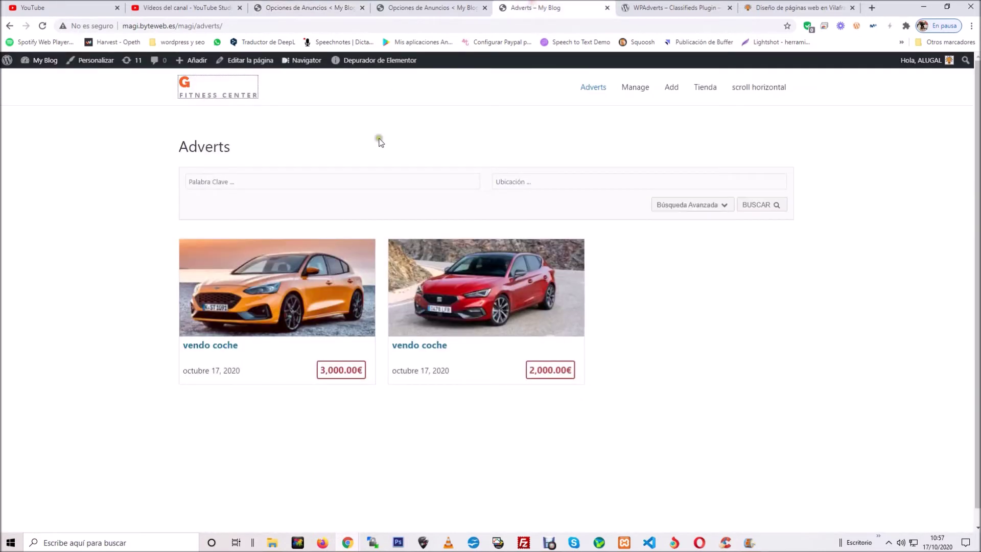
left_click(639, 96)
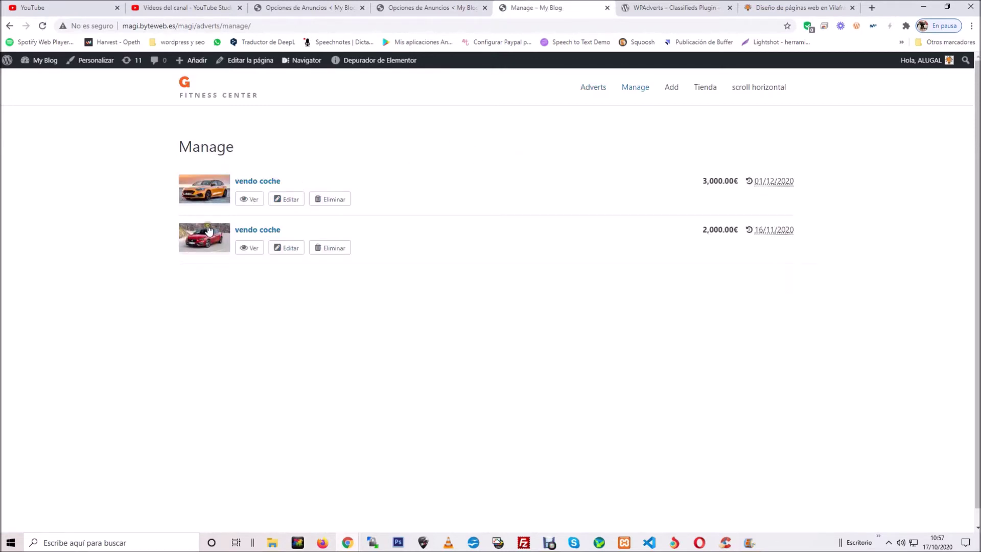
left_click(671, 96)
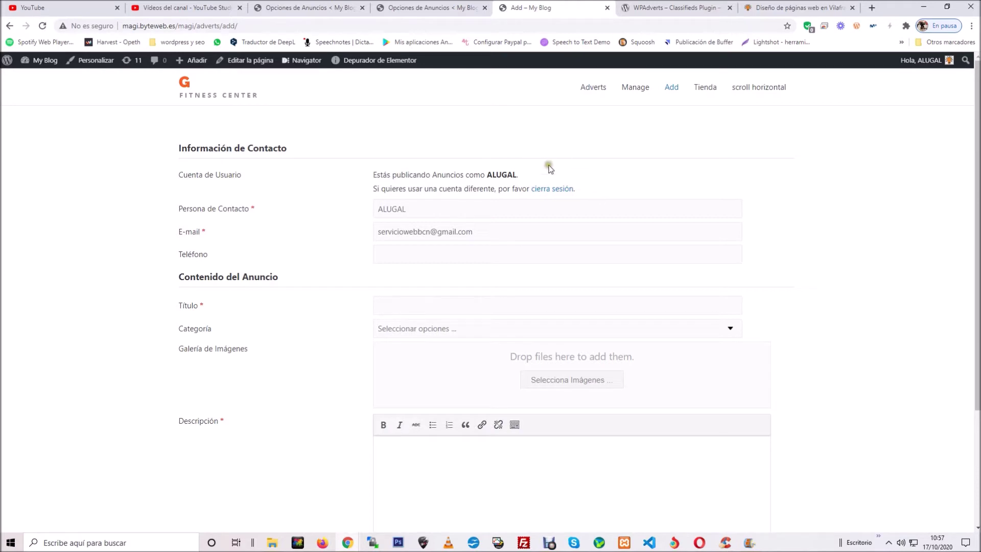
Step: Enable automatic account registration and fill in the contact person's name, e-mail and phone
mouse_move(351, 537)
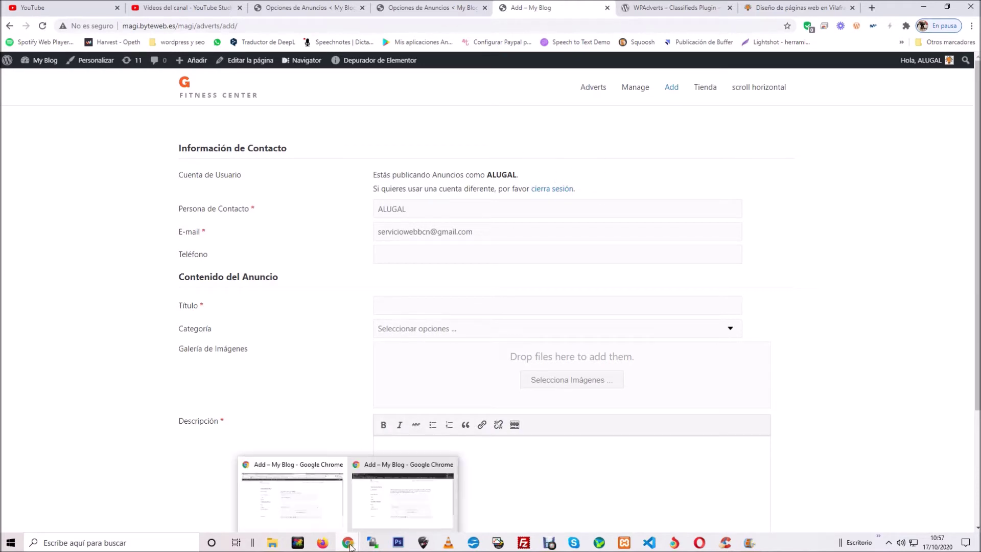
left_click(391, 506)
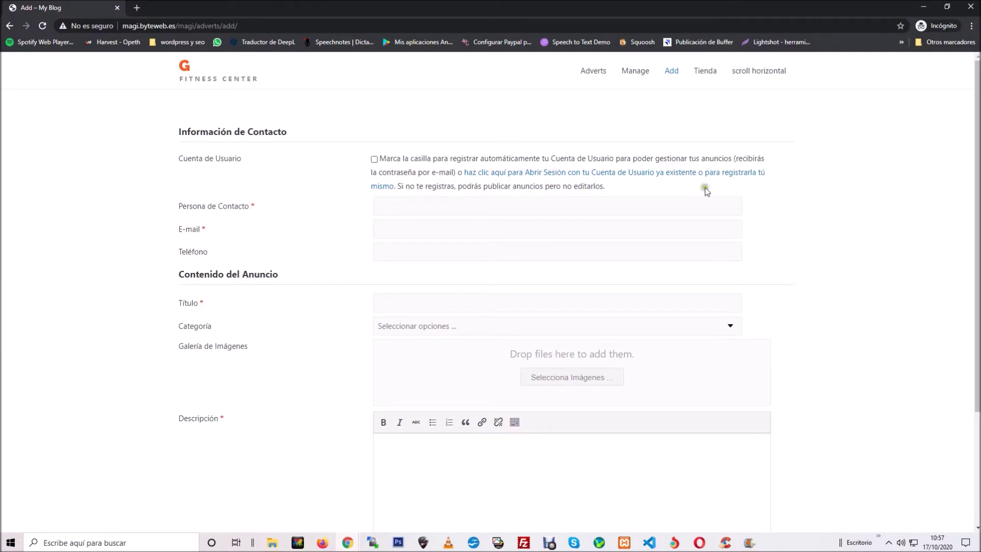
left_click(374, 159)
left_click(404, 208)
type("manolo")
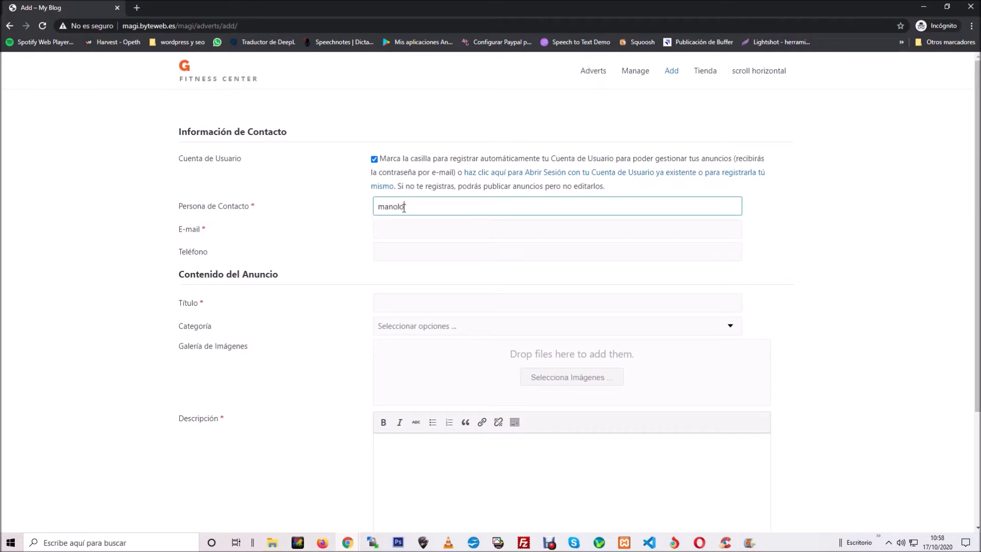
left_click(394, 229)
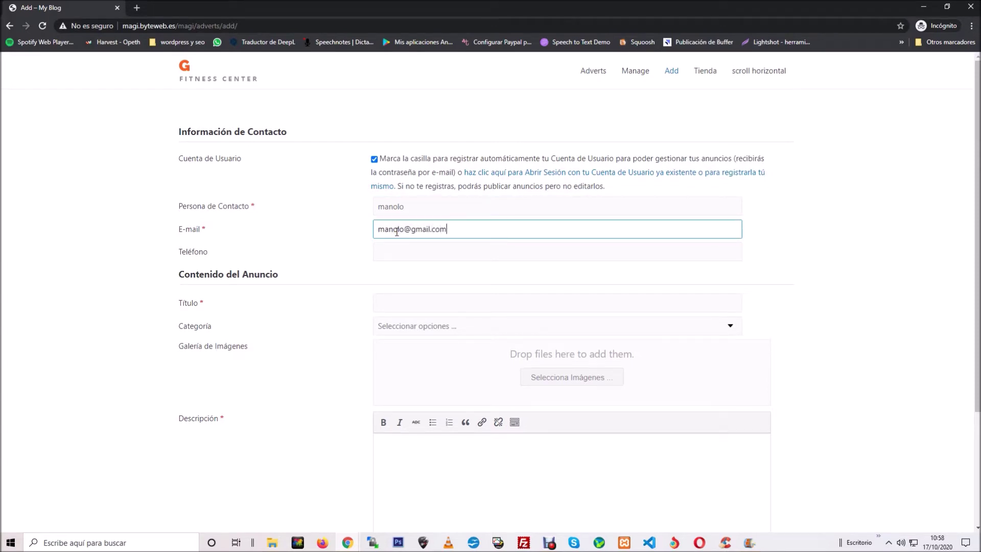
left_click(394, 248)
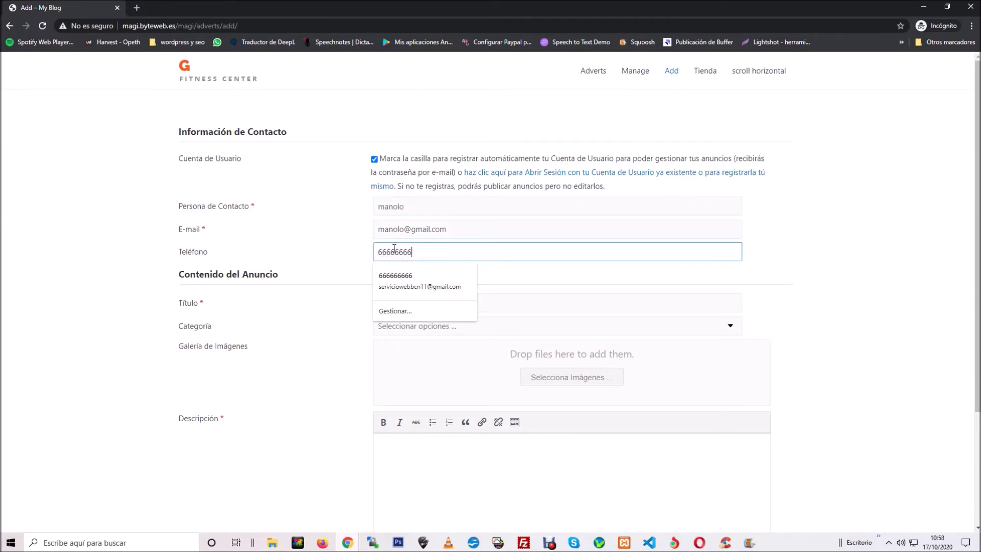
Step: Title the advert 'Vendo coche Opel', put it in Coches, and choose two car photos
left_click(531, 301)
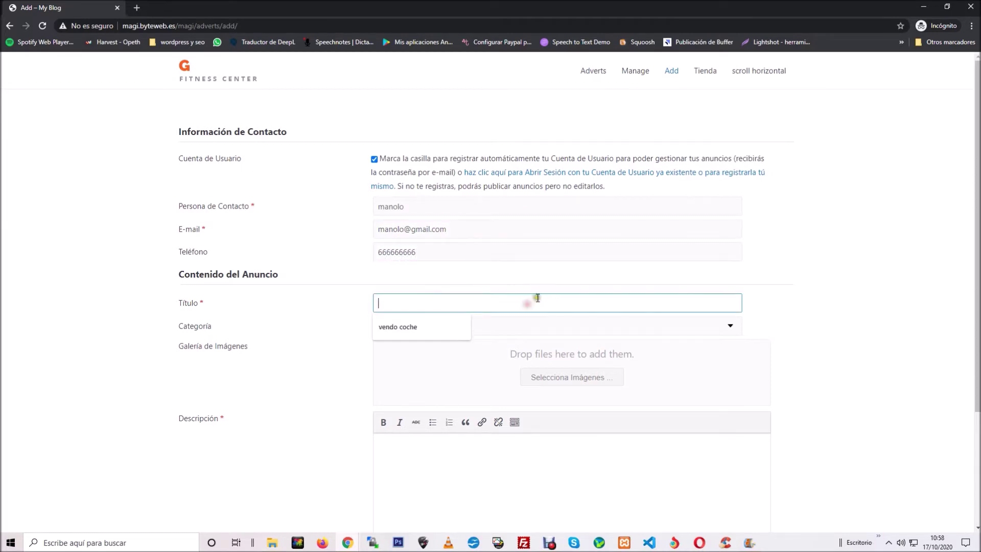
type("C")
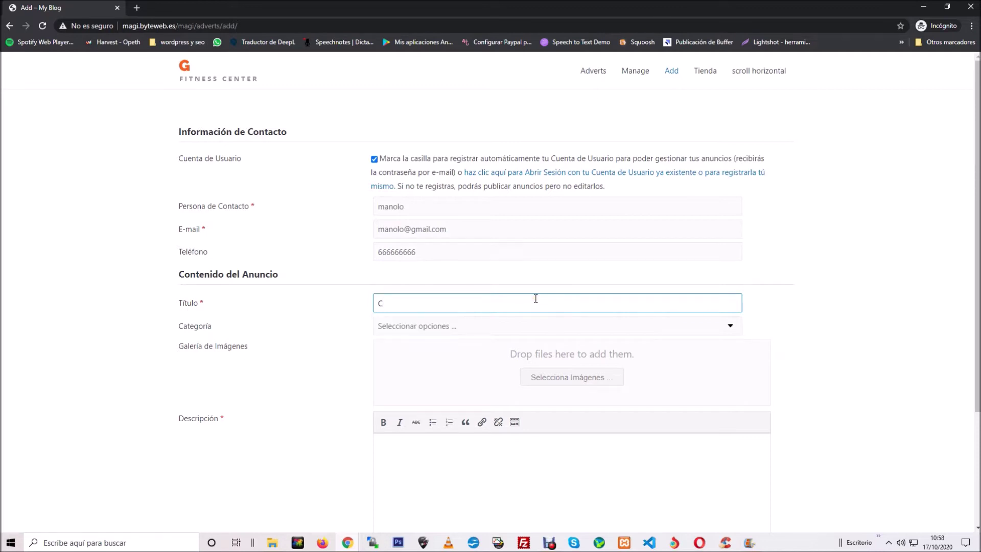
type("Vendo coche Opel")
left_click(602, 327)
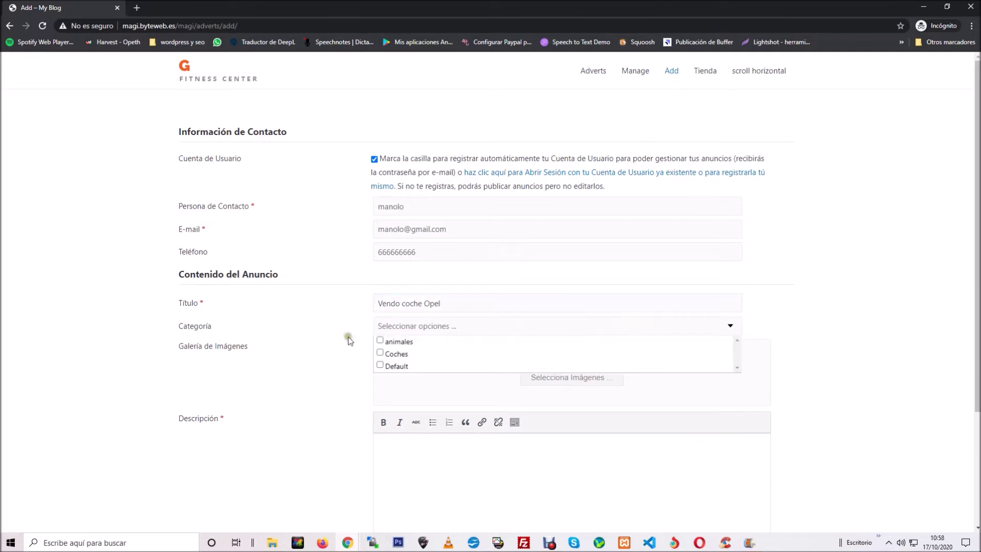
left_click(379, 354)
left_click(815, 285)
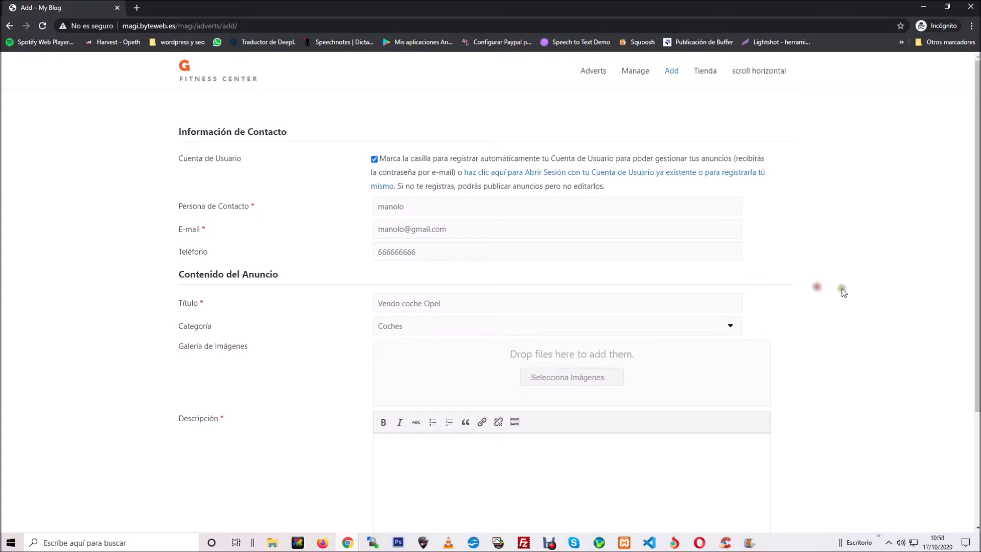
scroll(868, 310, "down", 2)
left_click(587, 279)
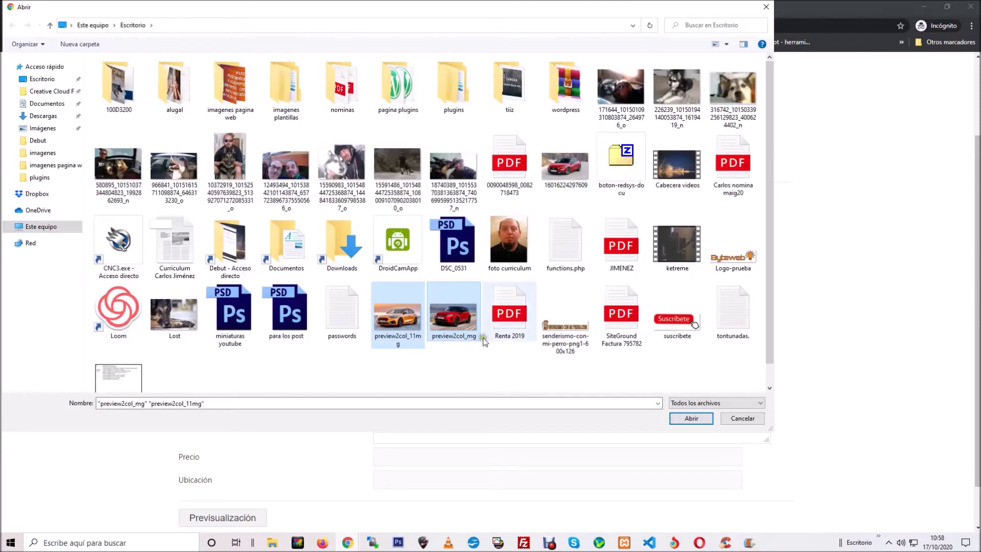
Step: Upload the two car photos and write the description 'Vendo coche bonito y barato'
left_click(691, 418)
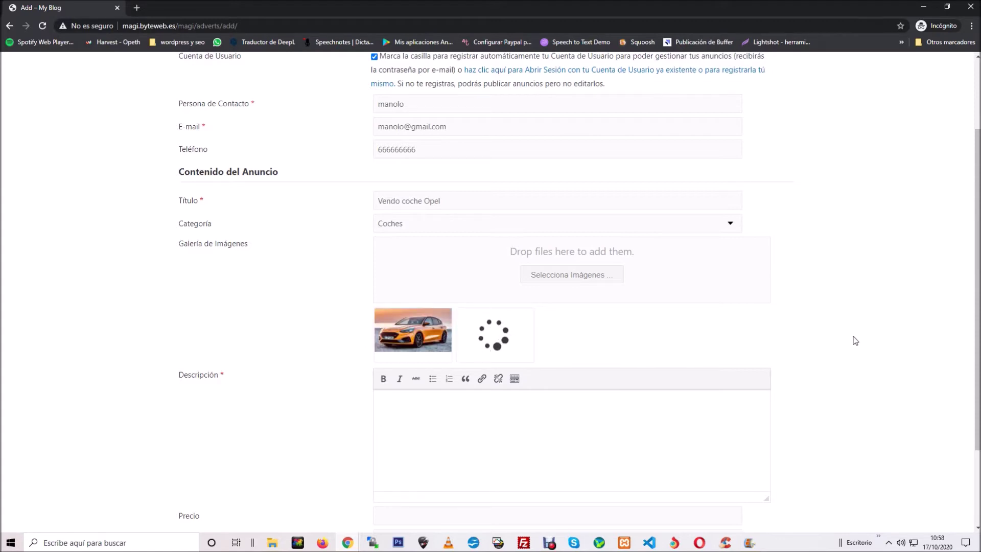
scroll(856, 341, "down", 2)
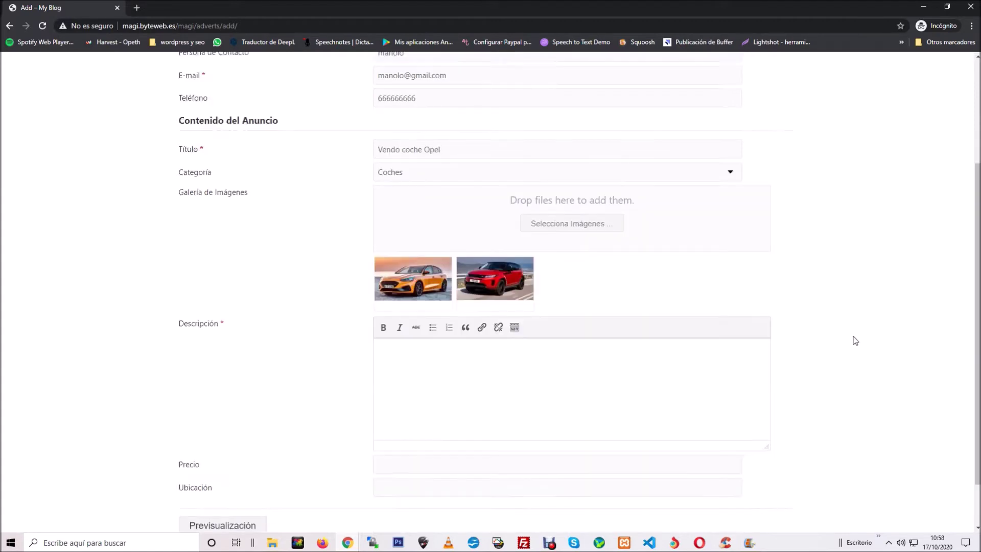
left_click(455, 316)
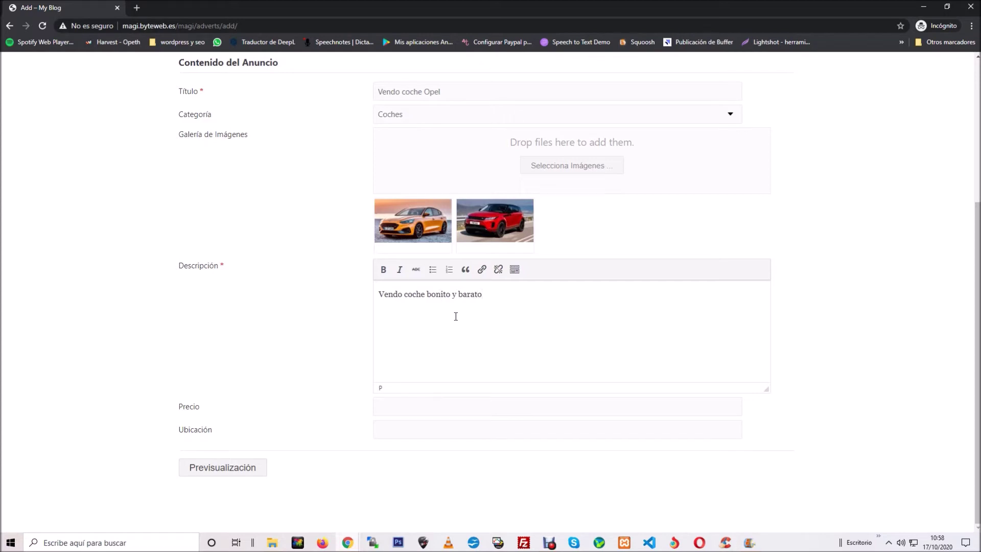
Step: Set price 8,000 and location Barcelona, then preview the advert
left_click(405, 407)
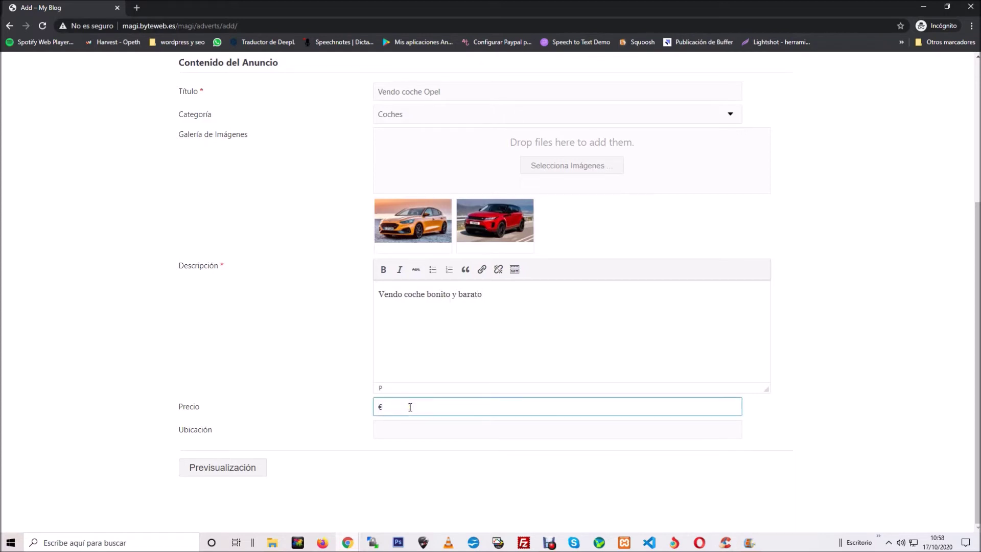
type("8,000")
left_click(392, 430)
type("Barcelona")
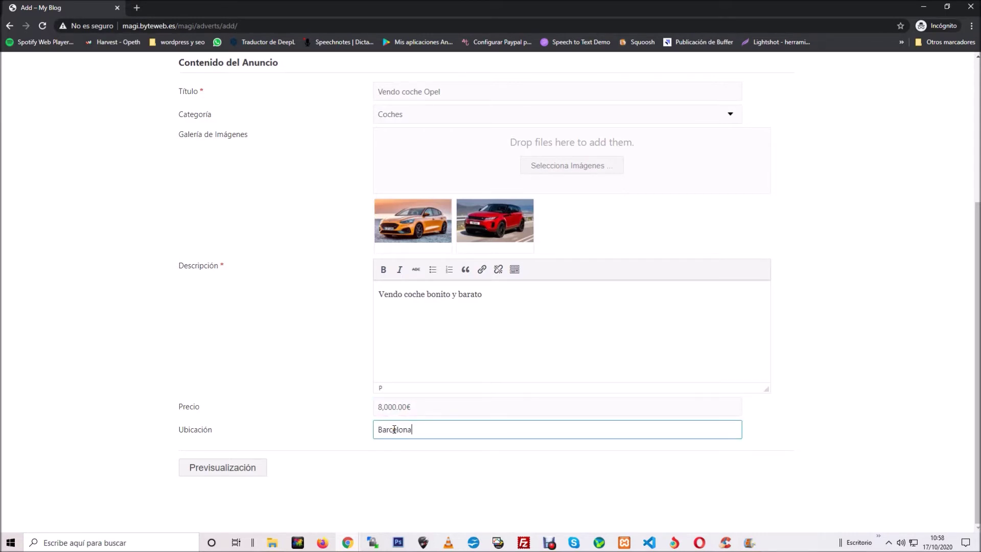
left_click(219, 467)
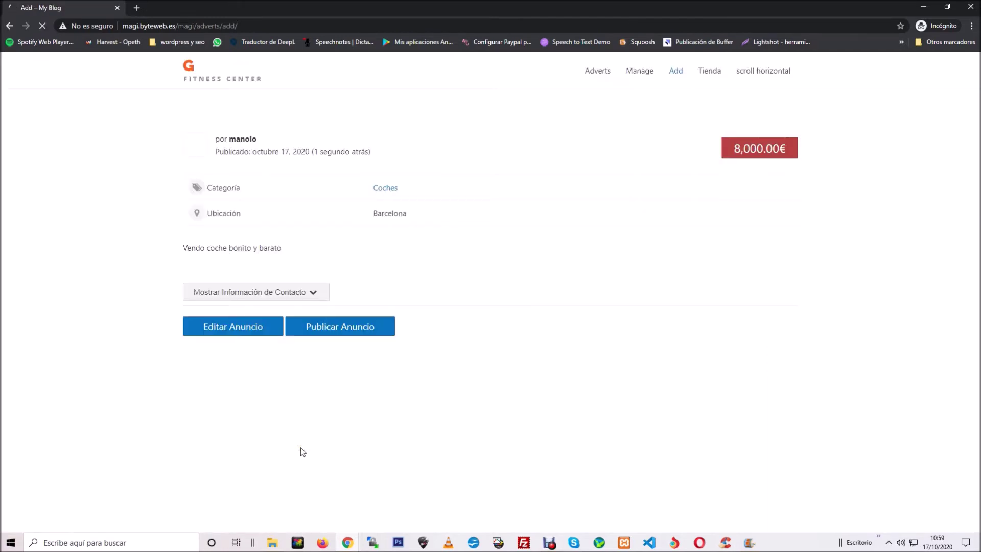
Step: Toggle the contact information in the Vendo coche Opel preview and publish the advert
scroll(131, 281, "down", 1)
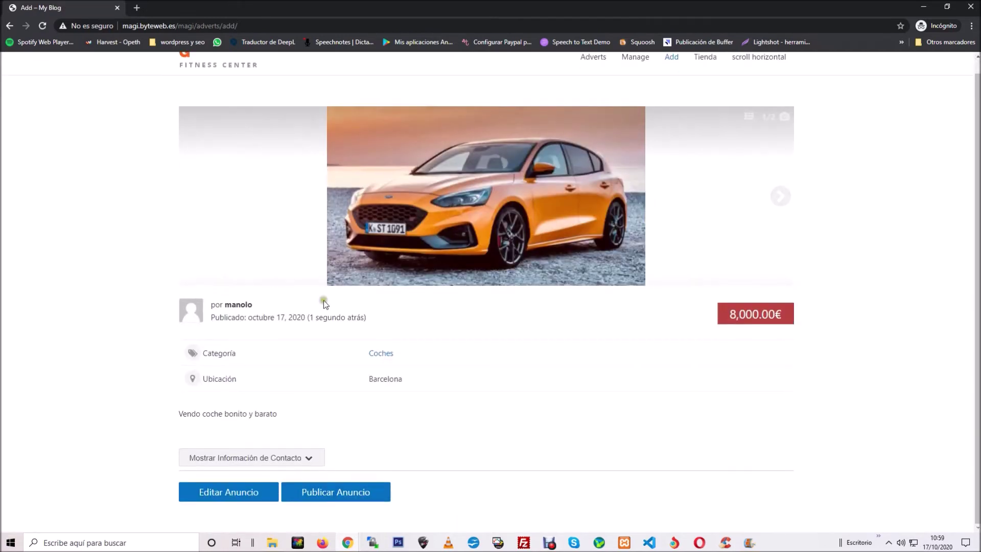
left_click(306, 456)
scroll(388, 425, "down", 1)
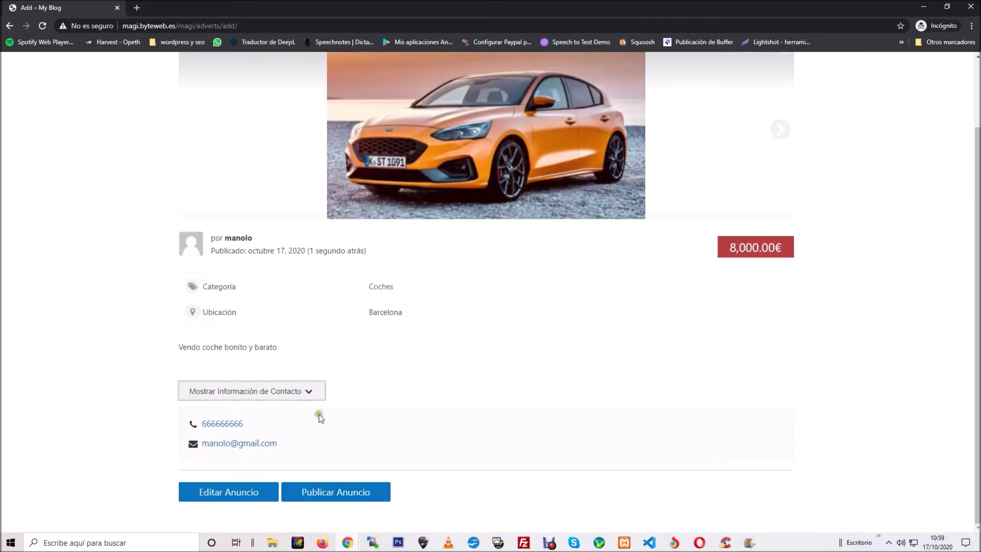
left_click(316, 392)
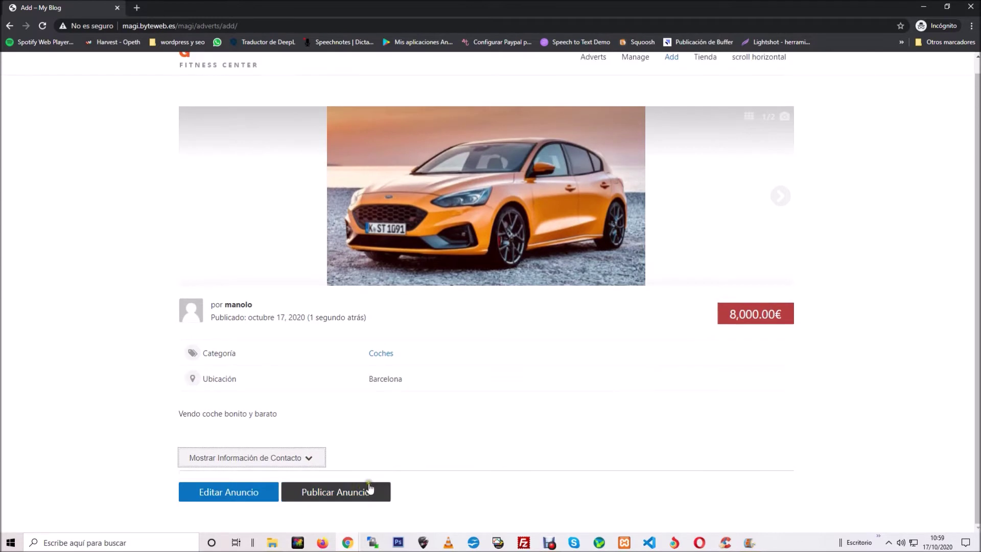
left_click(361, 491)
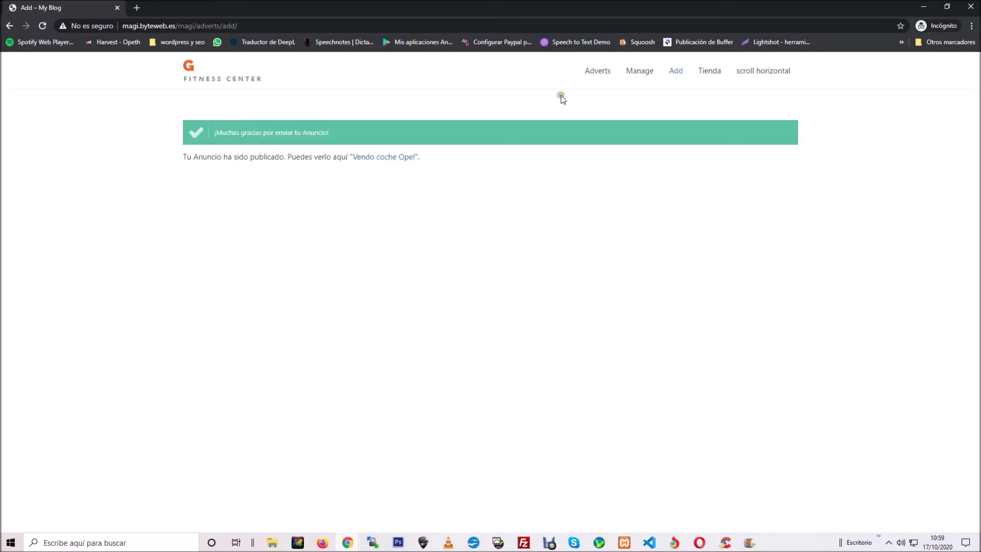
Step: Open Vendo coche Opel from the adverts list, then return to the administrator's browser window
left_click(597, 71)
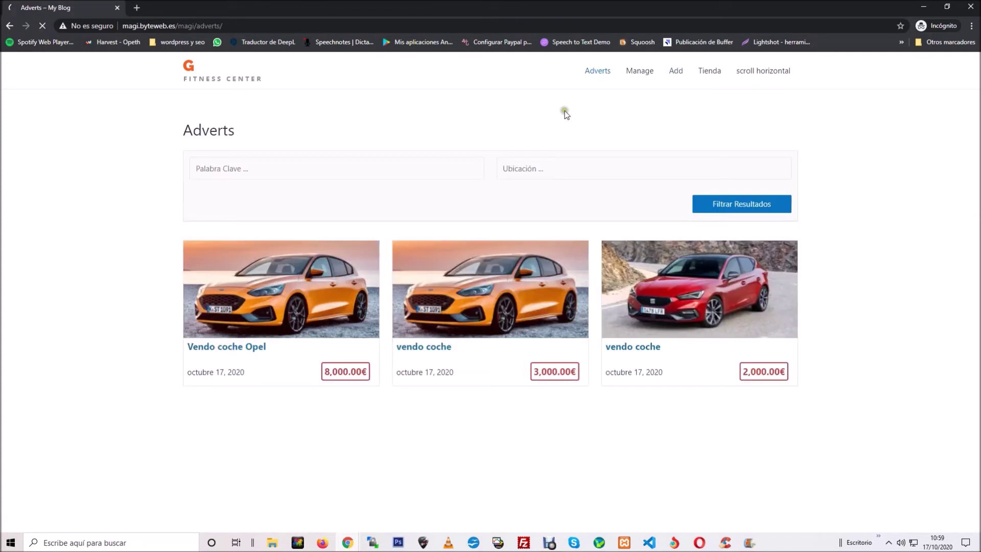
left_click(317, 273)
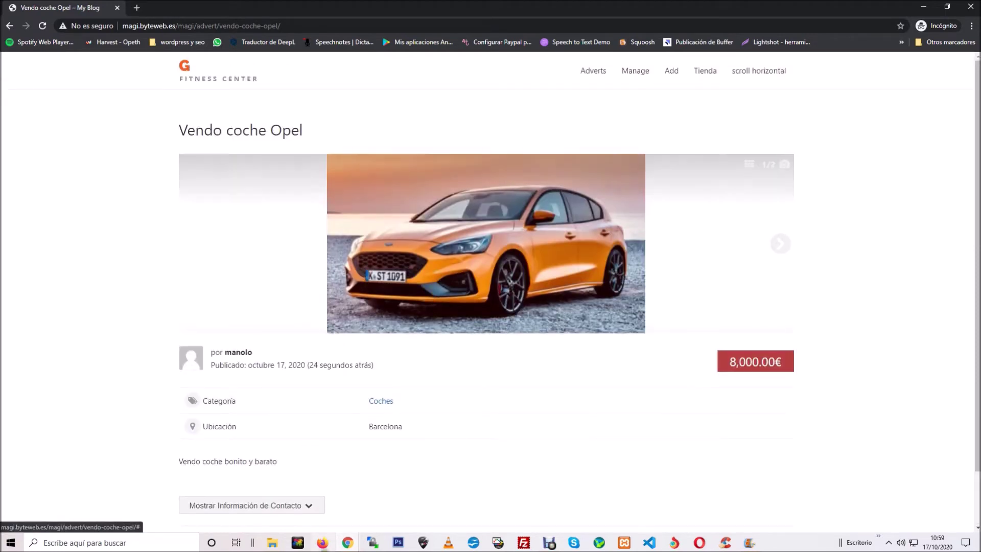
mouse_move(348, 542)
left_click(311, 519)
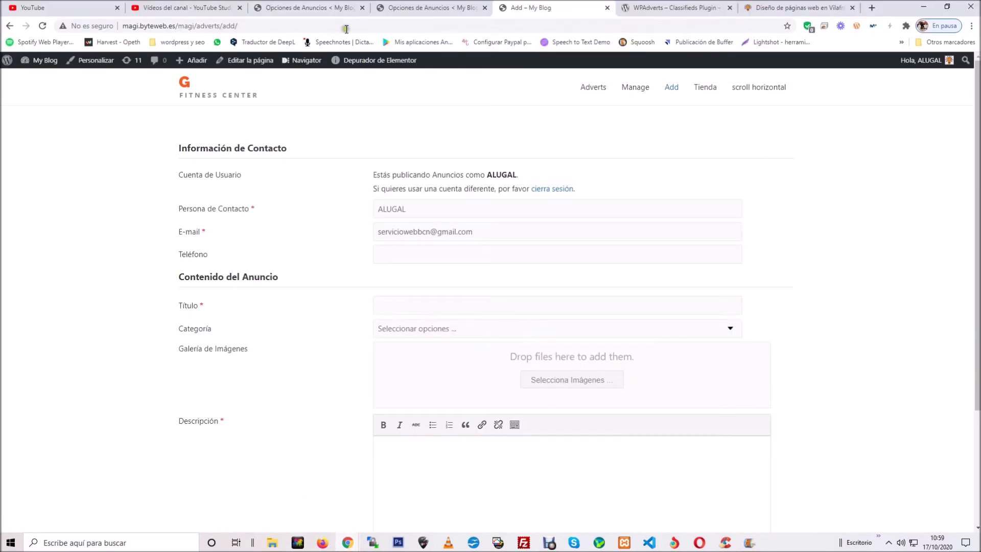
Step: From Anuncios > Opciones in the admin window, enable the Pagos payments module
left_click(330, 8)
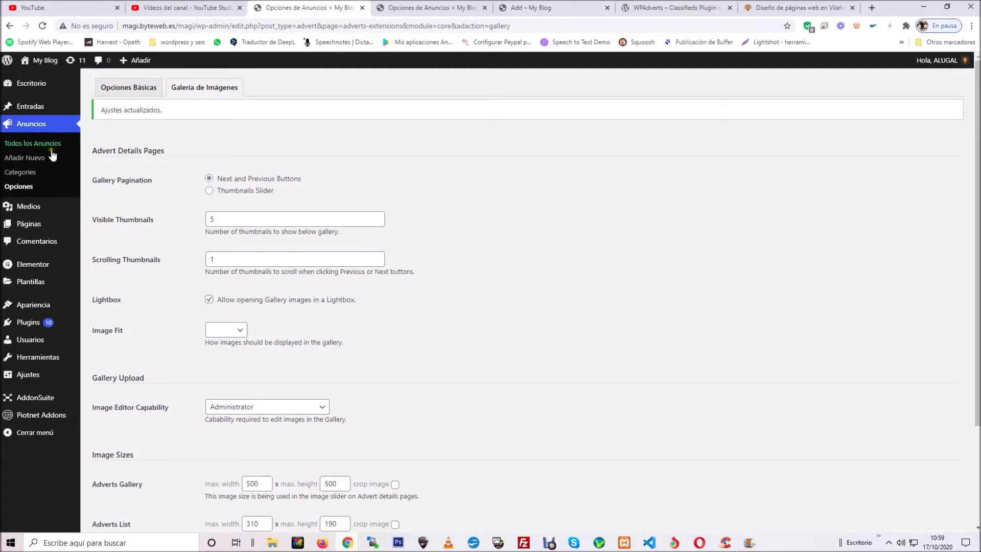
left_click(25, 188)
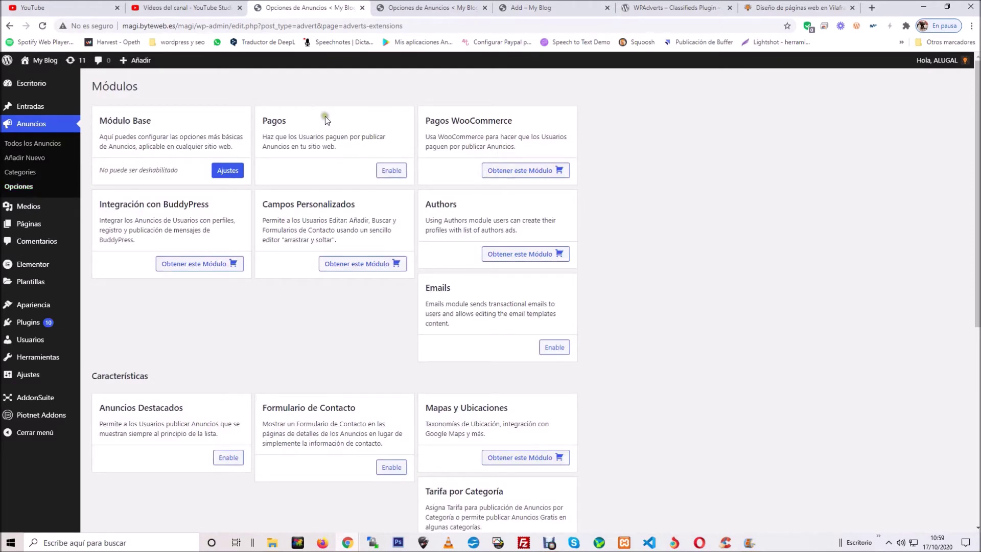
left_click(391, 171)
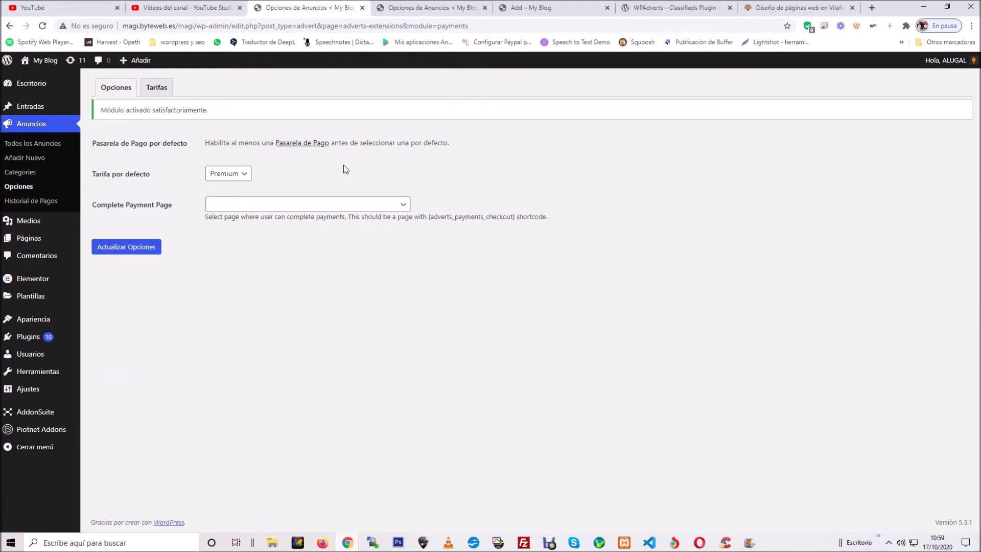
Step: Start a new tariff of type Publicación de Nuevo Anuncio
left_click(162, 90)
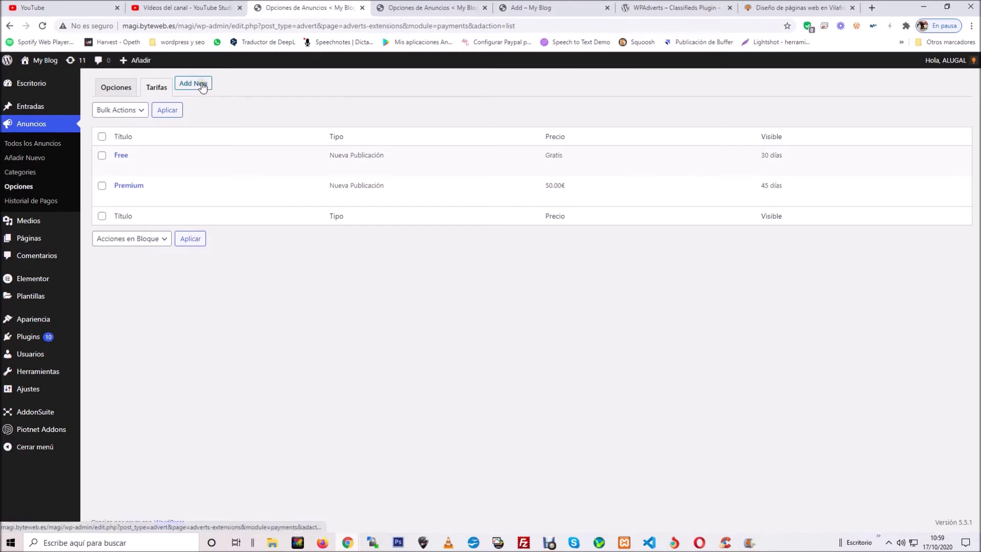
left_click(202, 85)
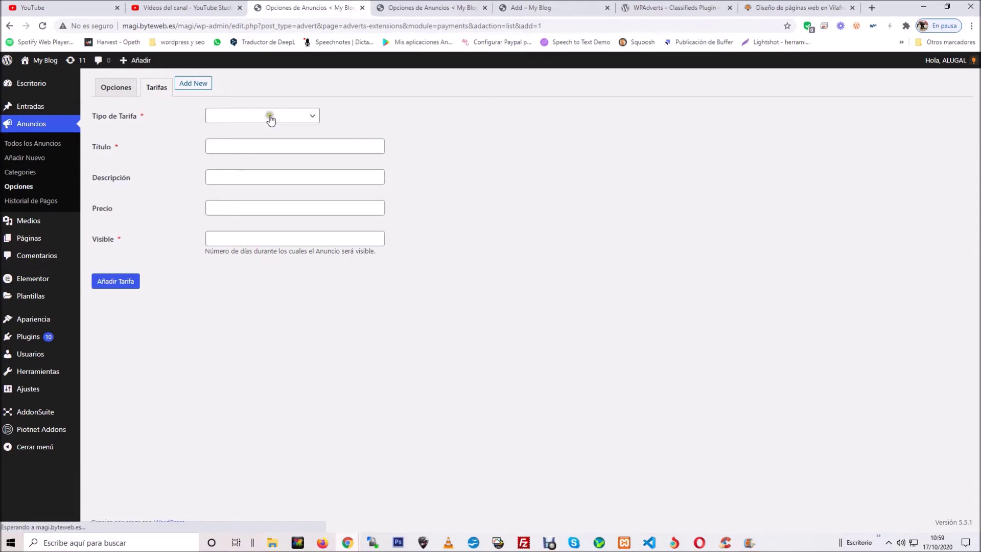
left_click(271, 116)
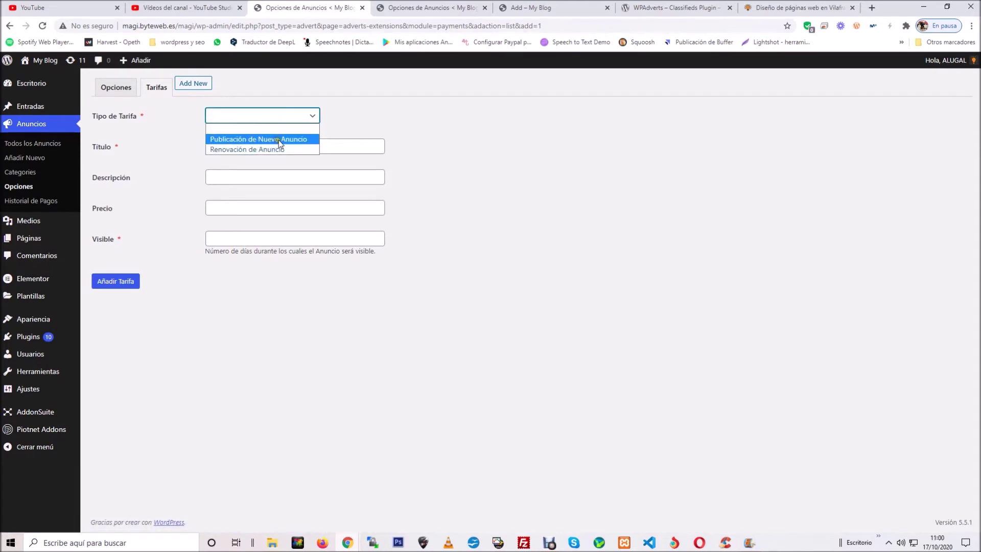
left_click(277, 139)
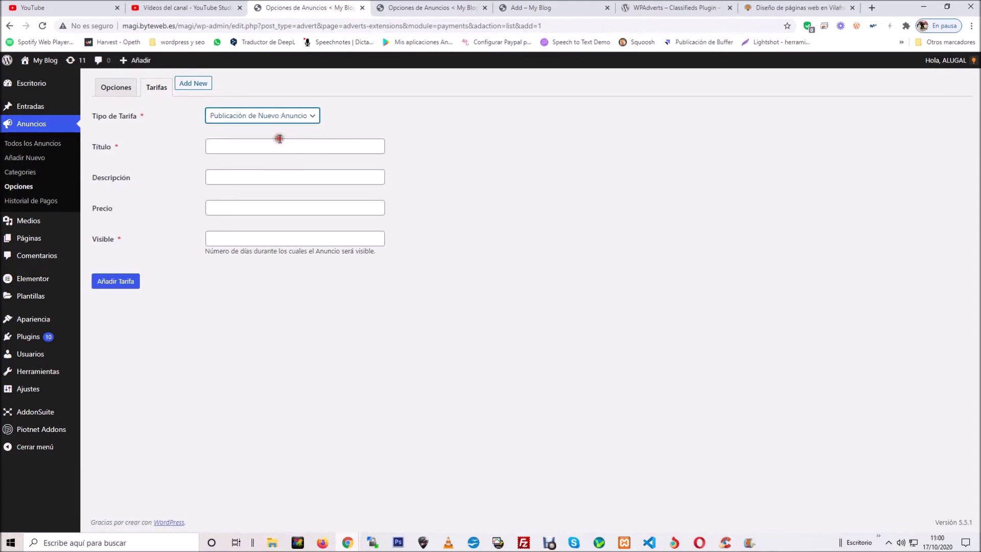
Step: Save the Extras tariff with description 'Da visiblidad', price 60.00€ and 90 visible days
left_click(228, 142)
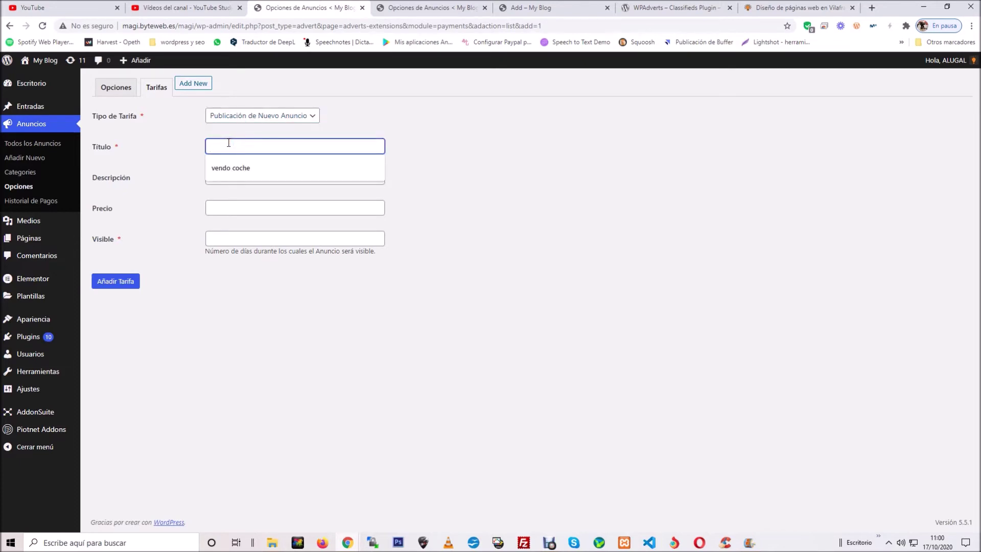
type("Extras")
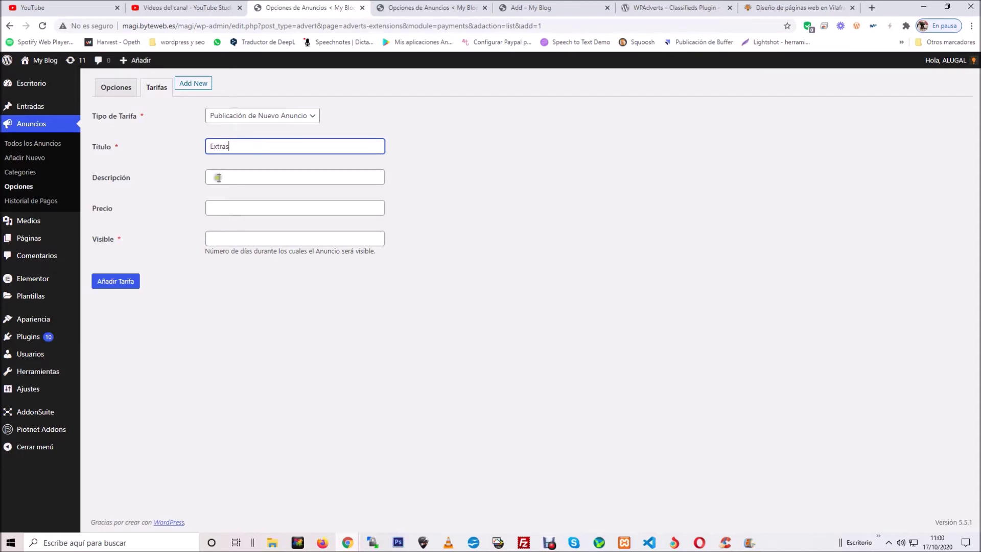
left_click(221, 174)
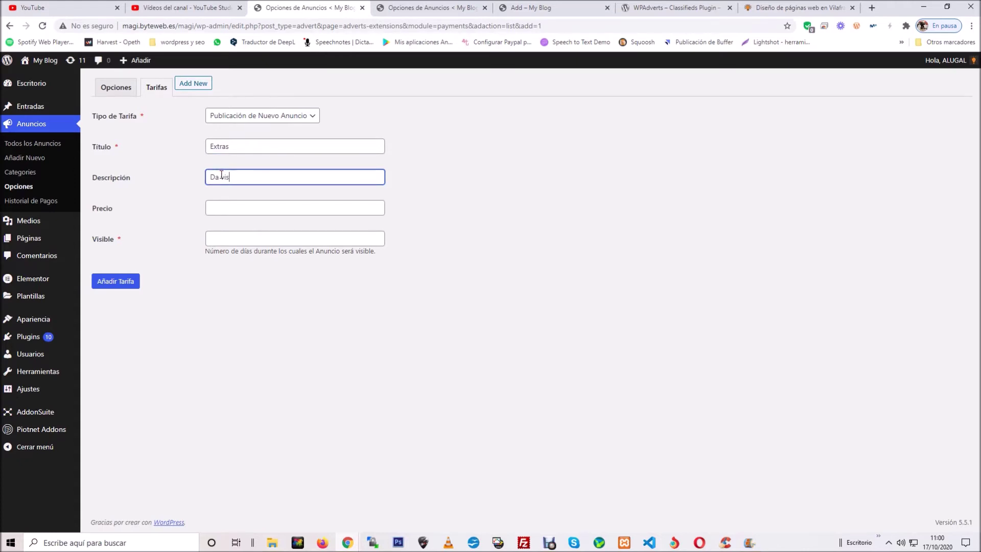
type("Da visiblidad a tus anuncios durante 90 dias")
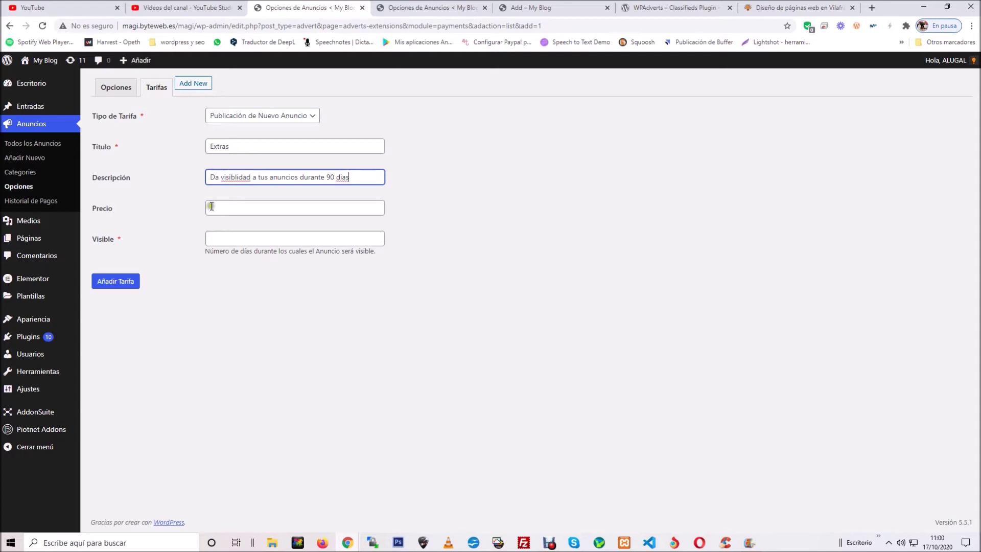
left_click(213, 206)
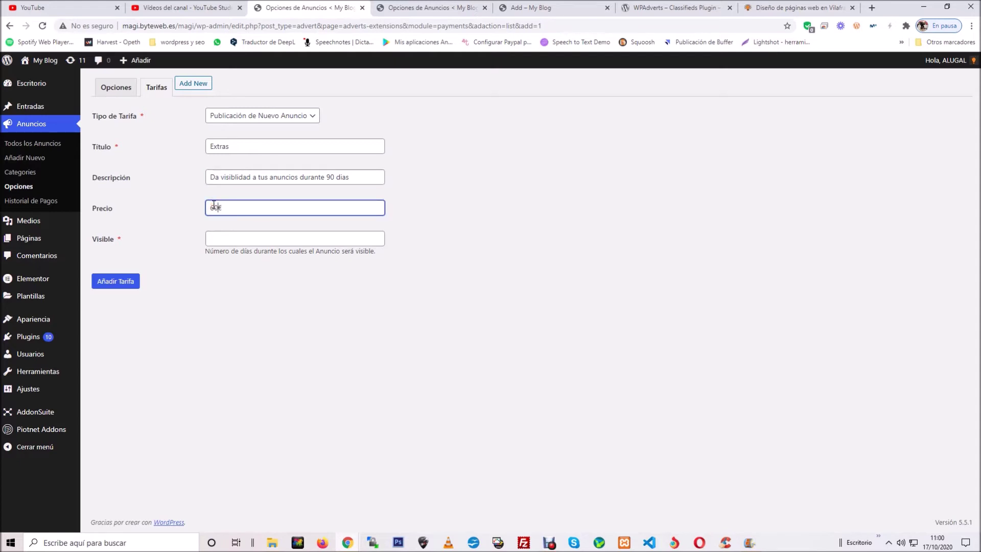
left_click(220, 238)
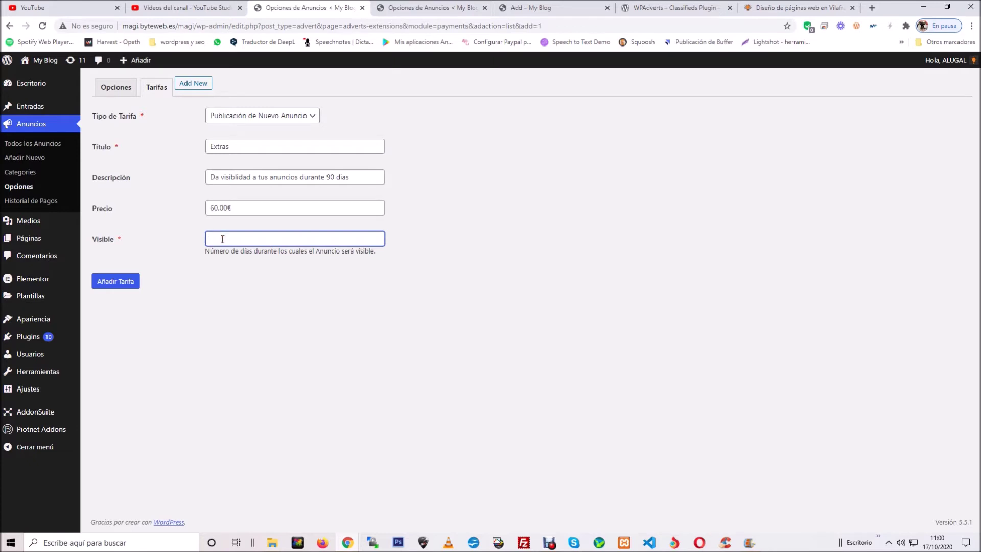
left_click(127, 281)
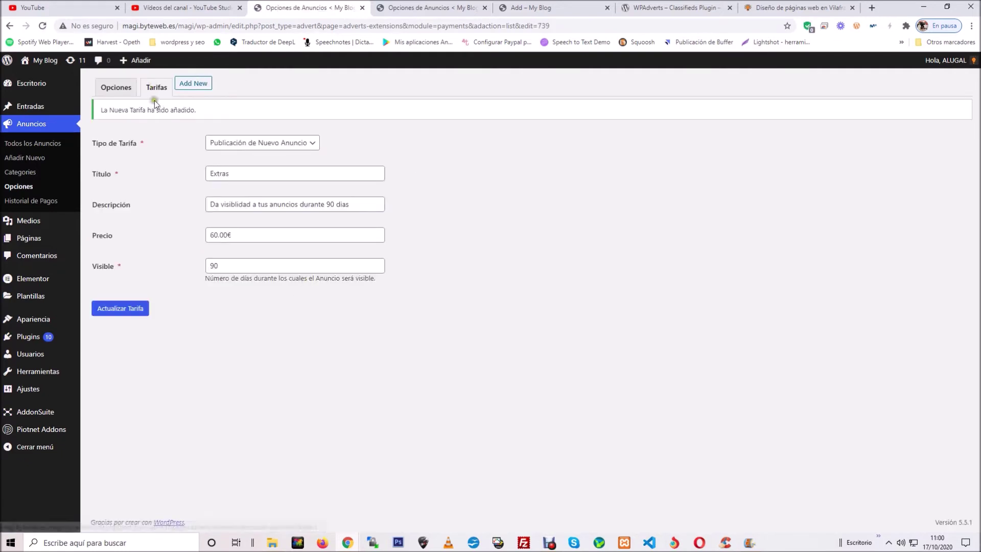
left_click(156, 87)
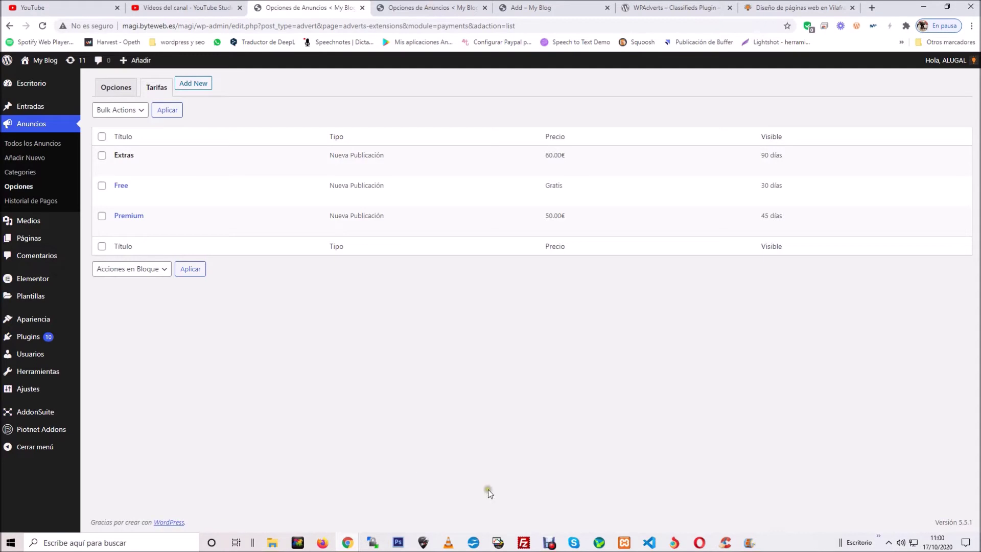
Step: In the incognito window, open the new-advert form and locate the Extras 60.00€ plan option
mouse_move(347, 543)
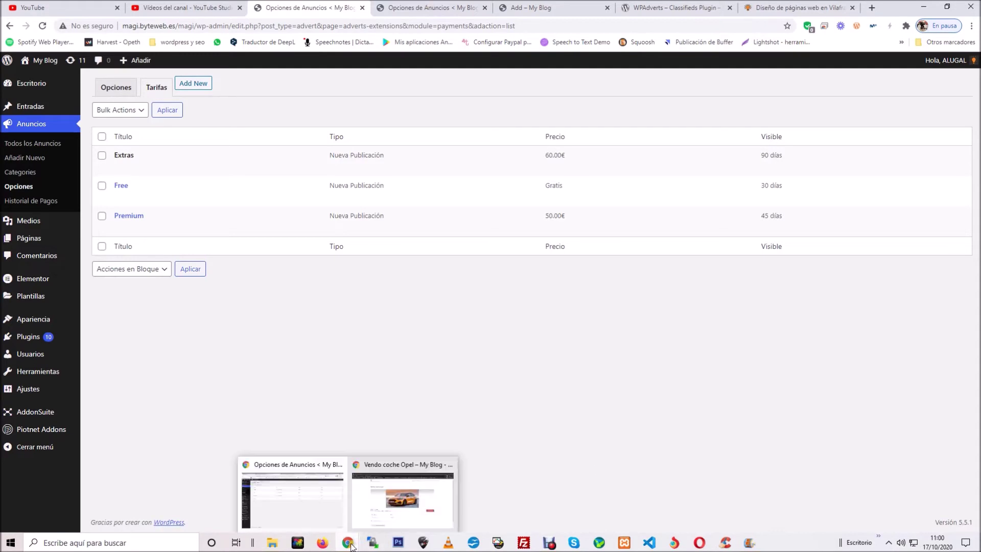
left_click(406, 498)
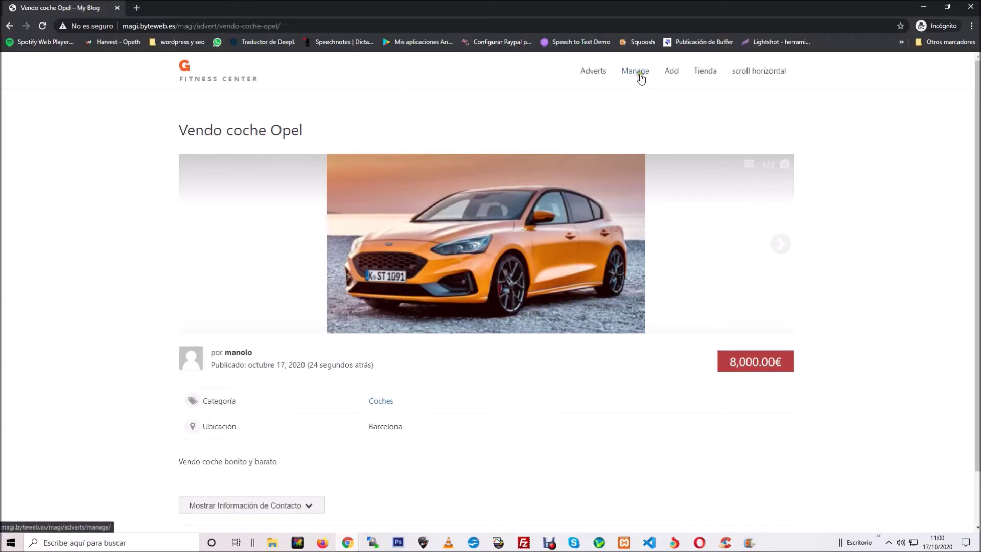
left_click(684, 73)
scroll(245, 232, "down", 5)
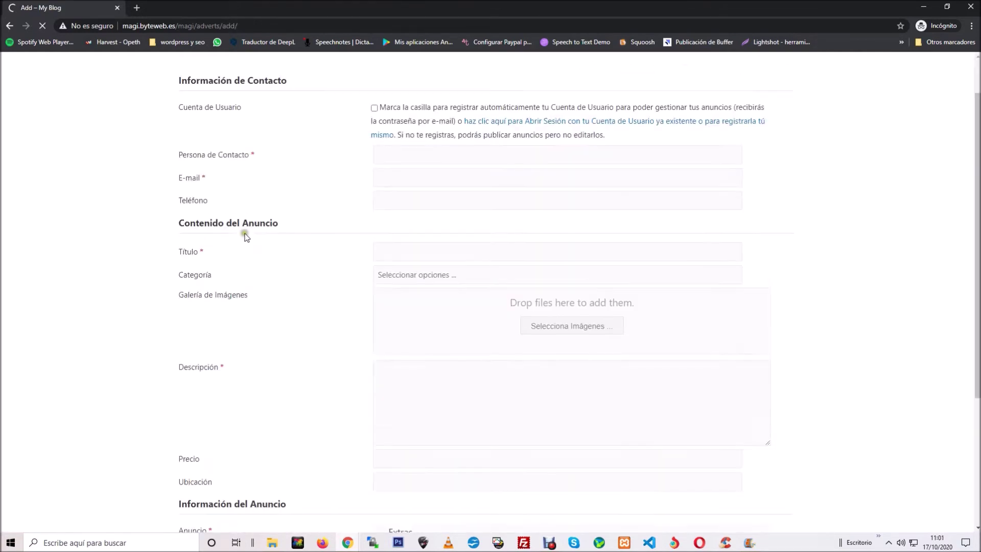
scroll(490, 380, "down", 1)
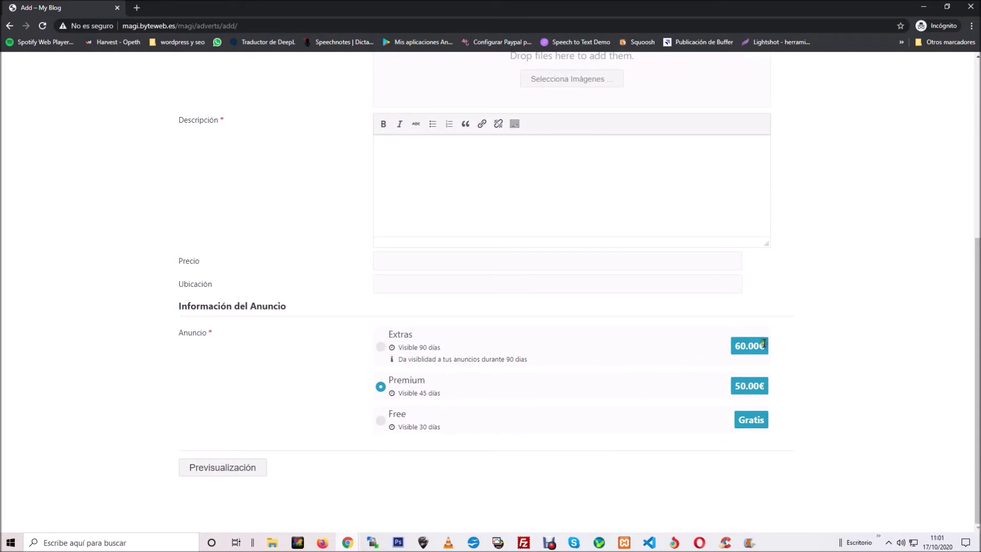
left_click(399, 337)
left_click_drag(389, 334, 410, 333)
Step: Back in the admin window, open the Pagos module settings from Anuncios > Opciones
mouse_move(353, 548)
left_click(296, 508)
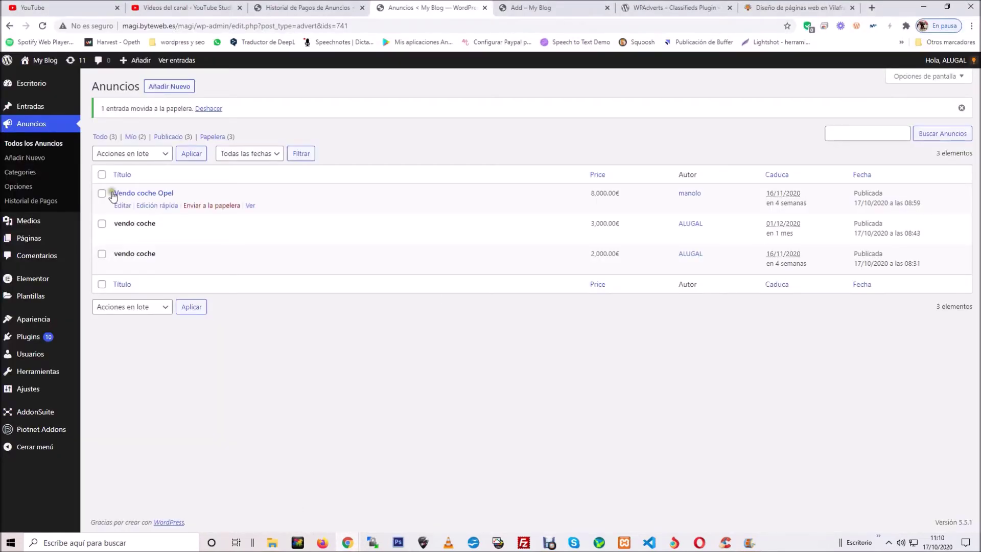
left_click(25, 187)
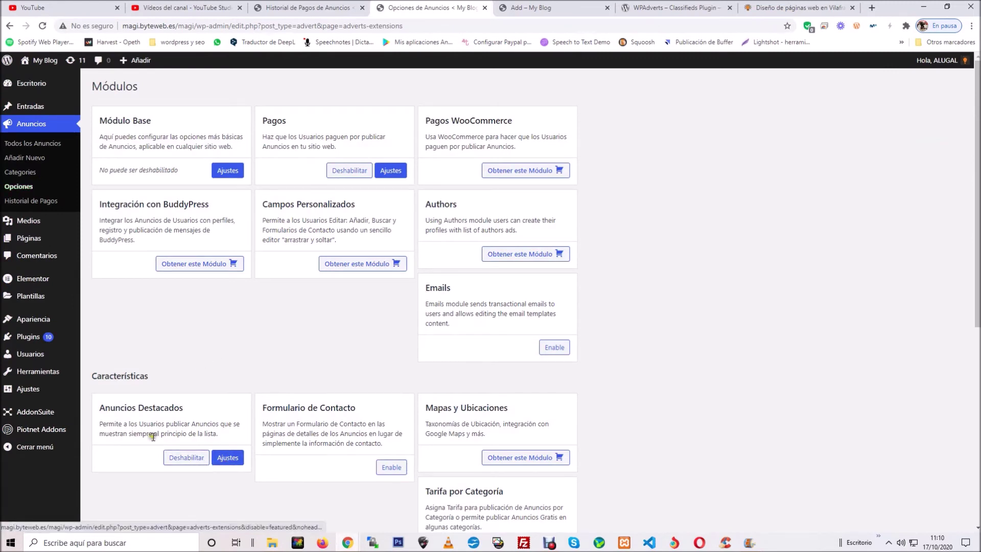
left_click_drag(192, 411, 100, 411)
left_click(126, 465)
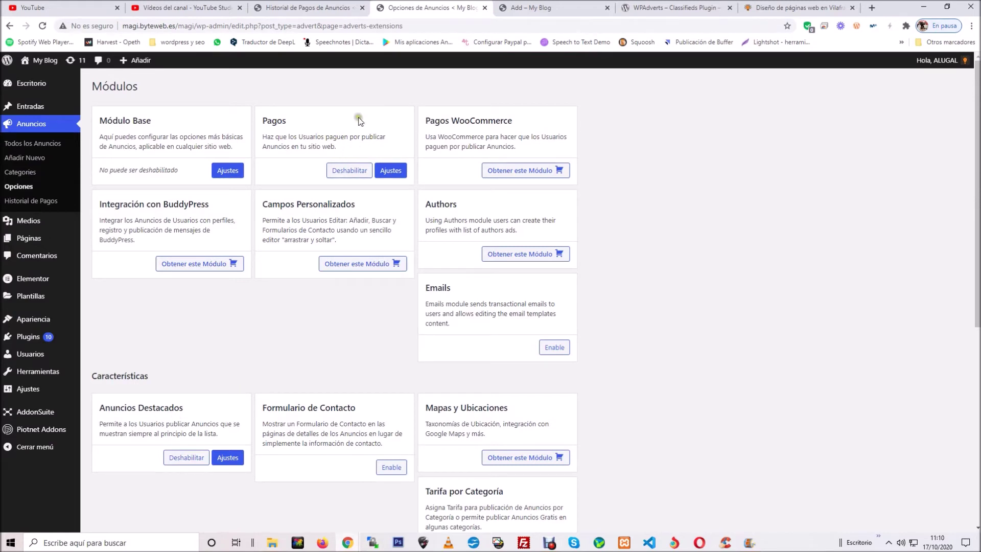
left_click(393, 173)
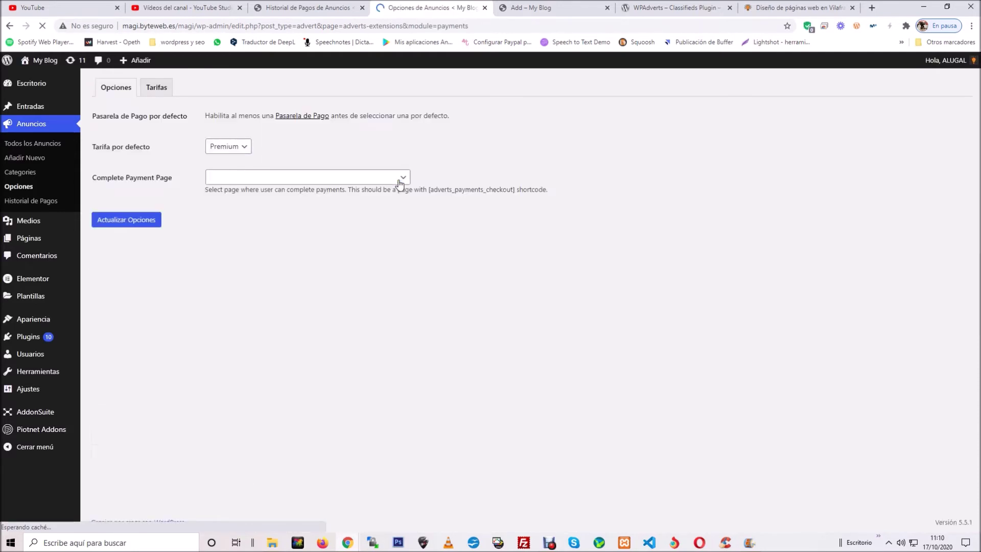
Step: Start a Publicación de Nuevo Anuncio tariff titled Extra+destacado
left_click(159, 88)
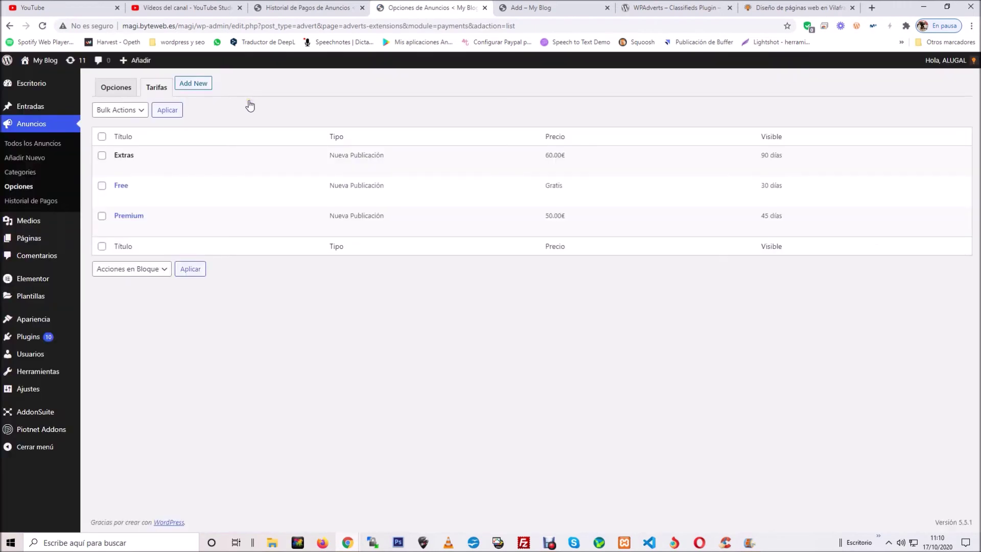
left_click(205, 84)
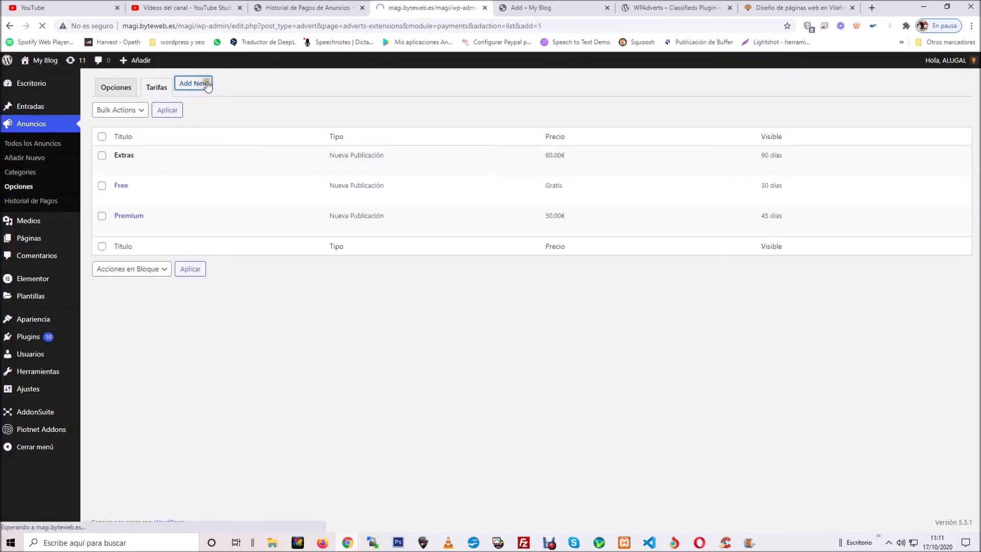
left_click(263, 117)
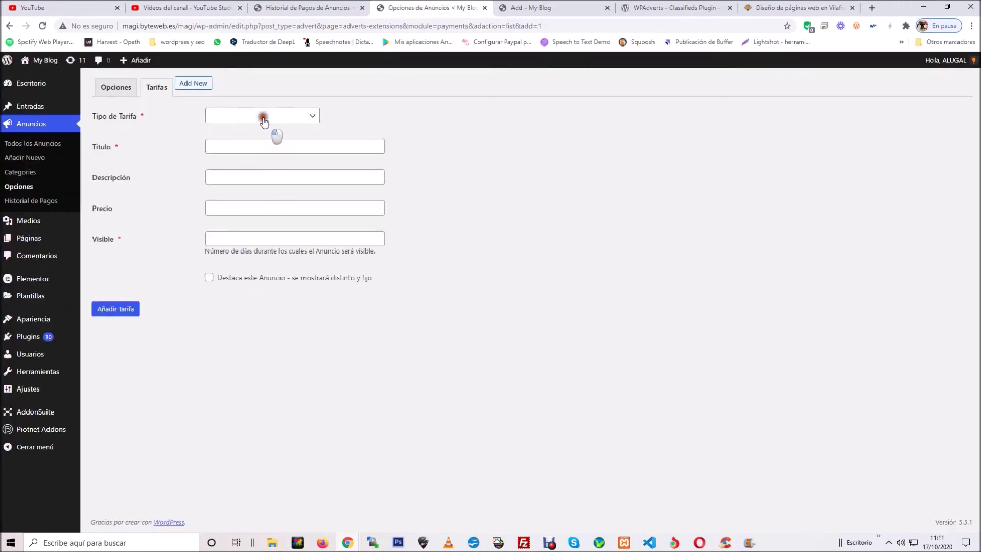
left_click(257, 136)
left_click(244, 146)
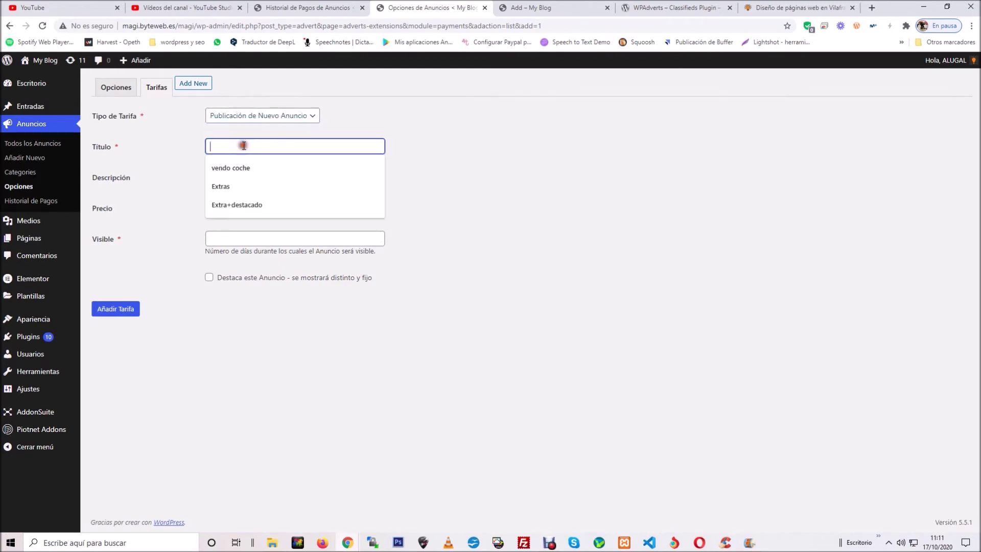
type("Ext")
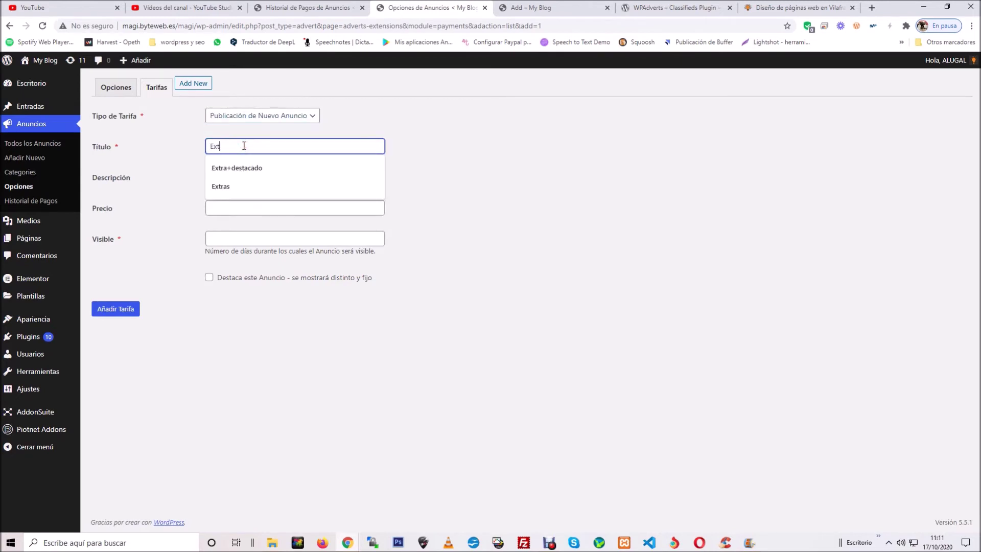
type("ra")
left_click(245, 167)
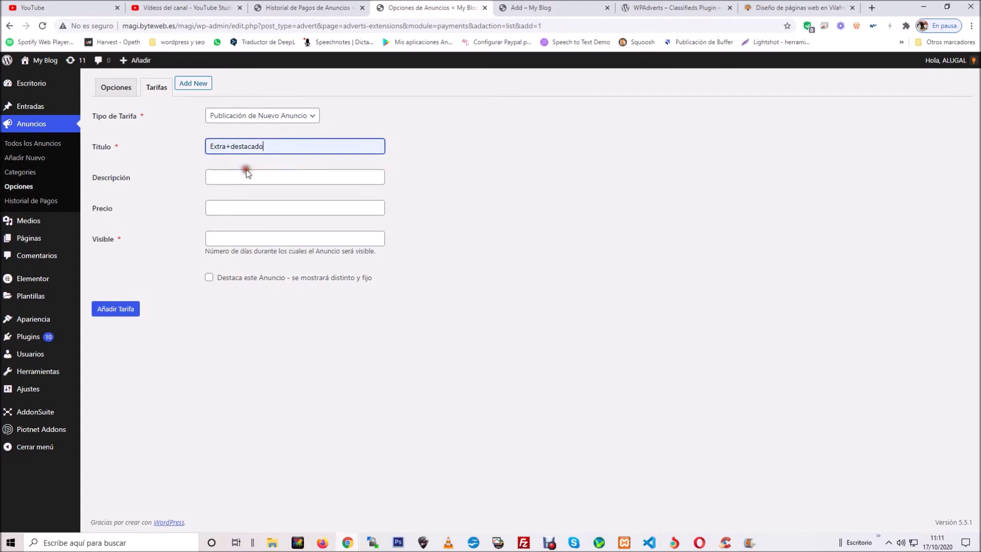
Step: Add the 90-day description, price 90 and 90 visible days, mark it featured, and save
left_click(245, 174)
type("destaca tu anun")
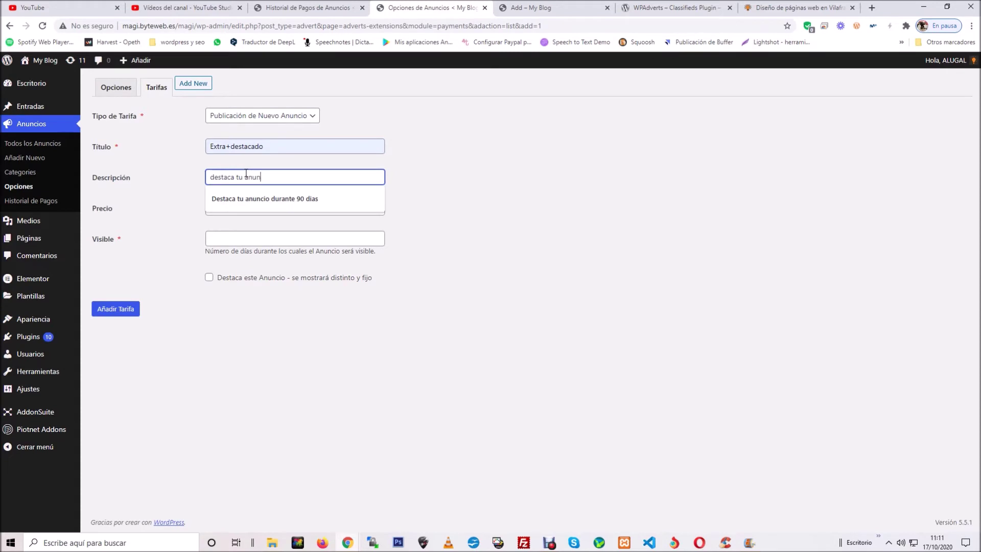
left_click(247, 200)
left_click(247, 205)
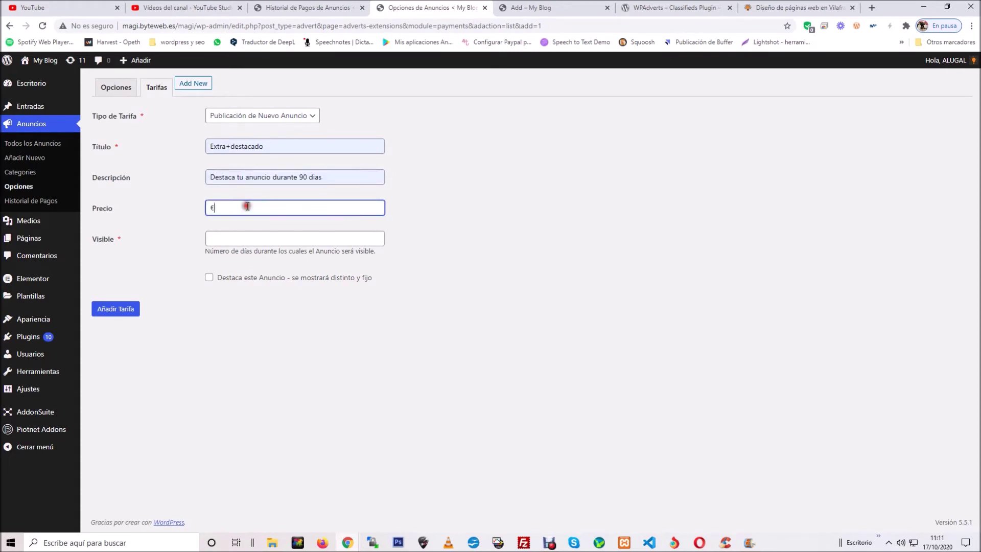
left_click(239, 237)
type("90")
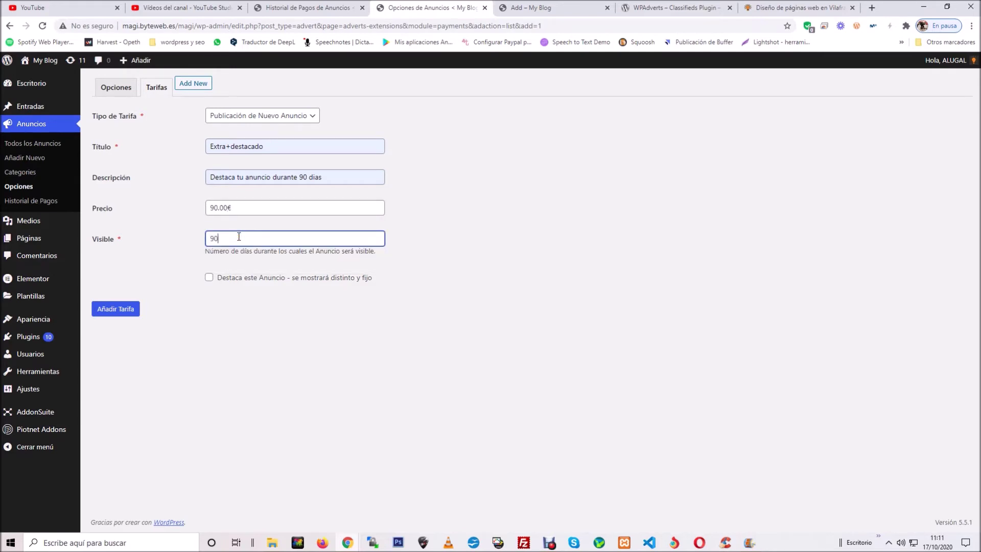
left_click(358, 290)
left_click(209, 278)
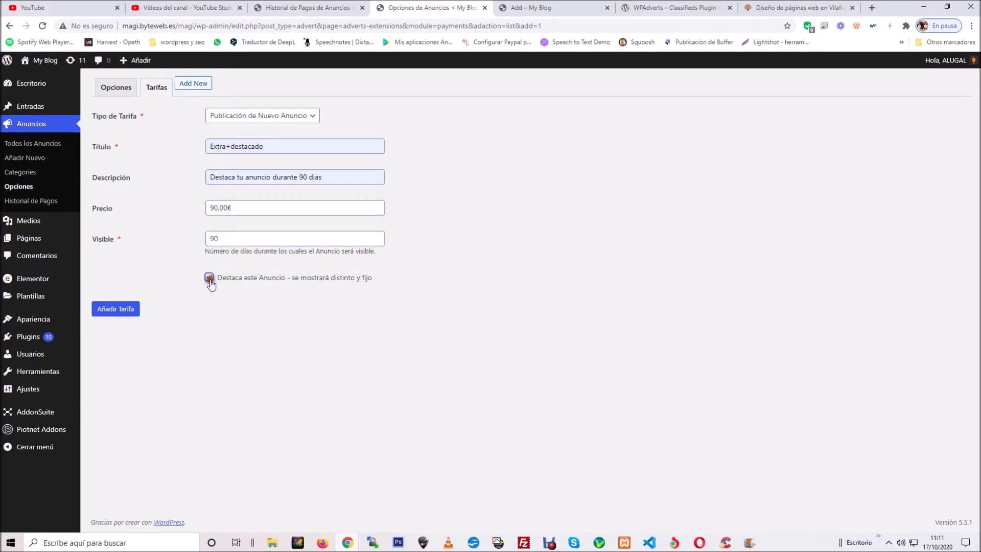
left_click(136, 313)
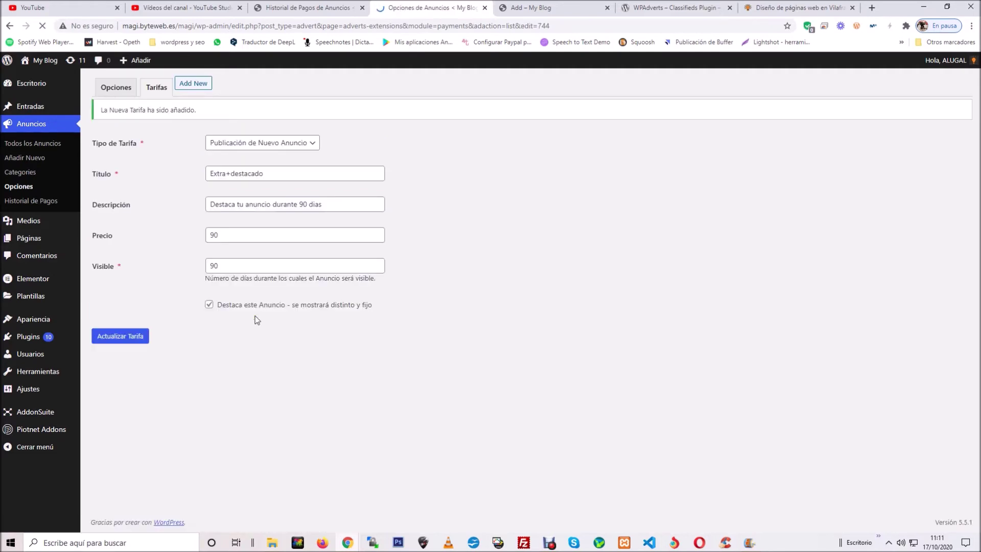
left_click(121, 90)
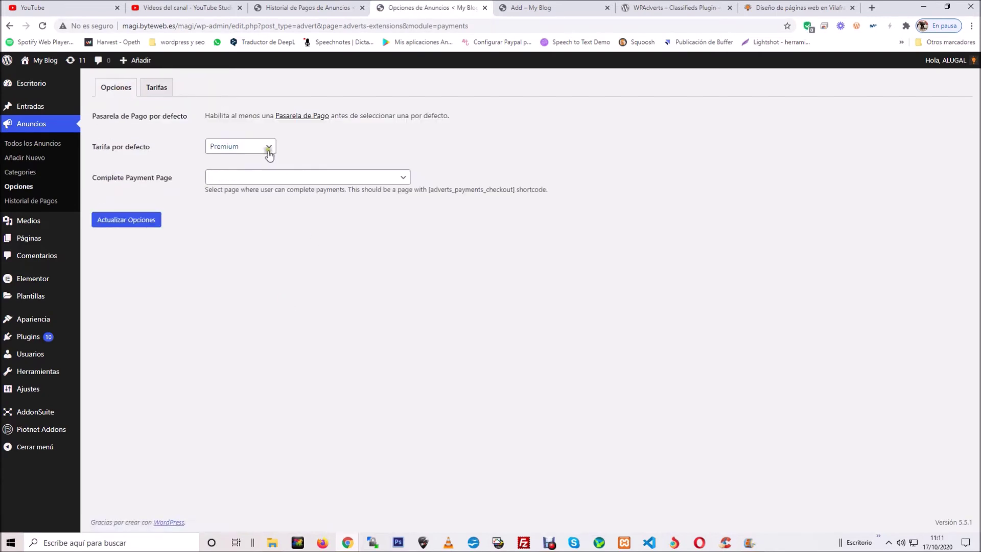
Step: Keep Premium as default tariff, leave Complete Payment Page unset, and view the plans list
left_click(268, 148)
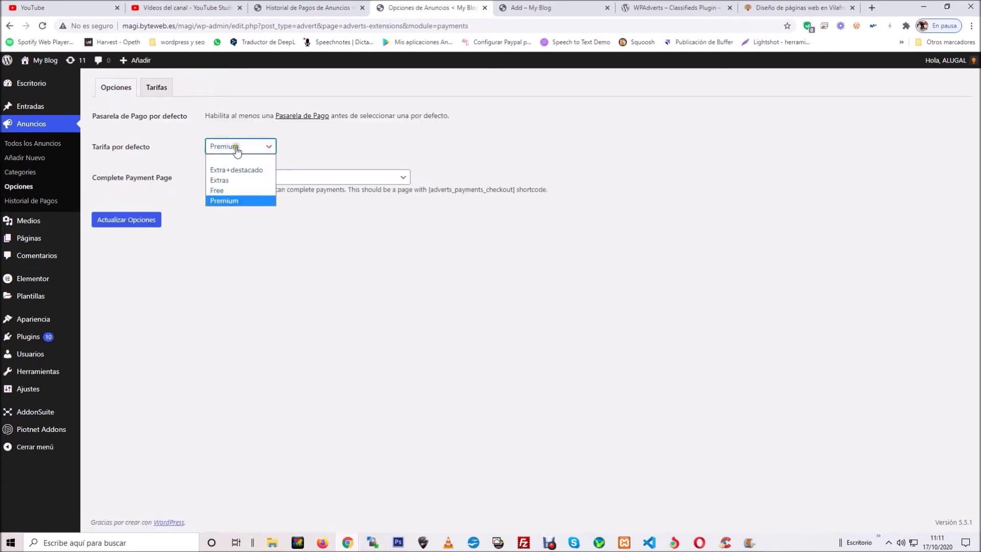
left_click(400, 277)
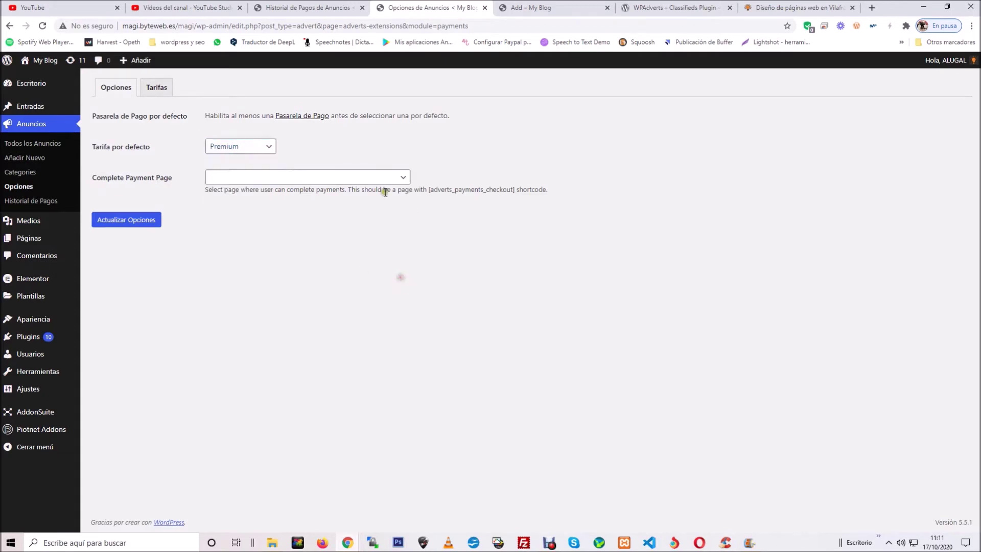
left_click(384, 180)
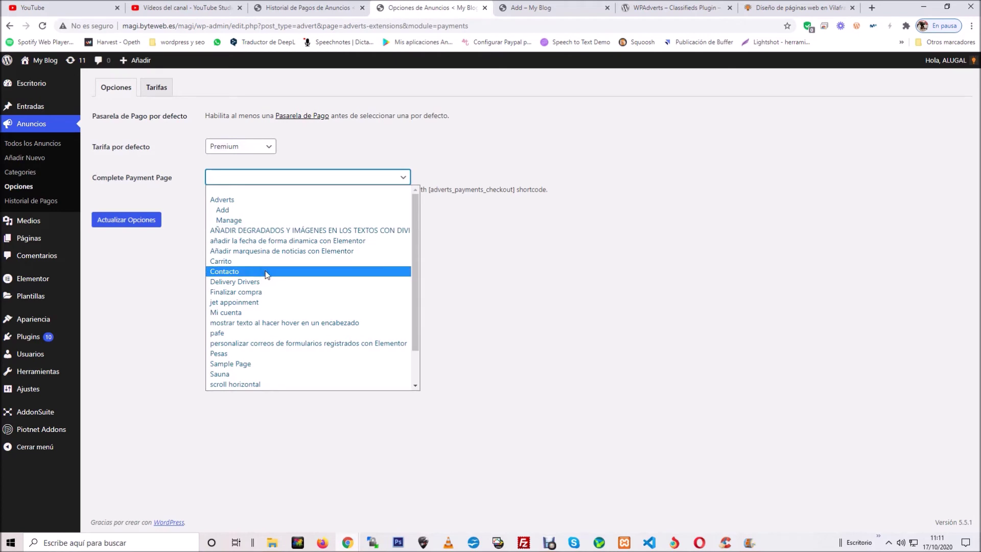
left_click(562, 226)
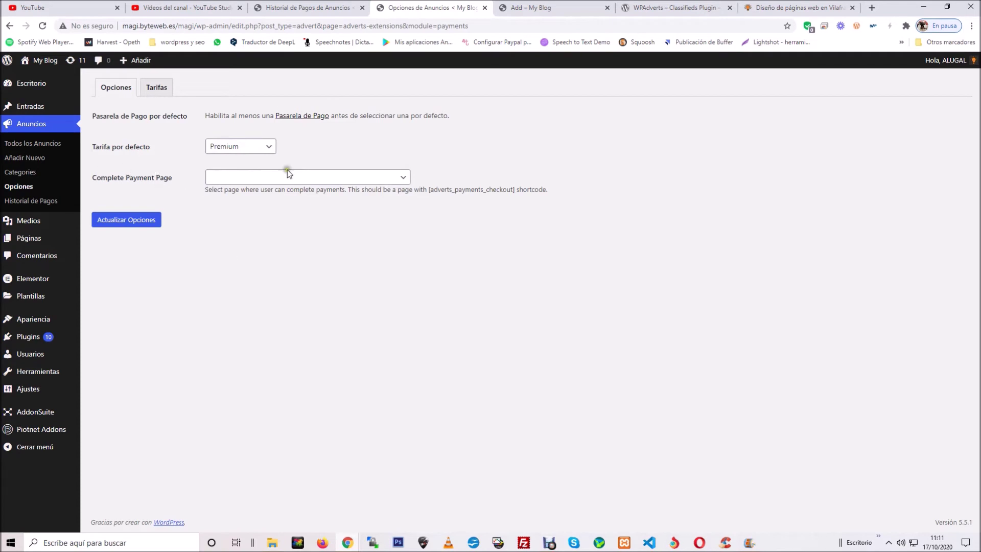
left_click(166, 86)
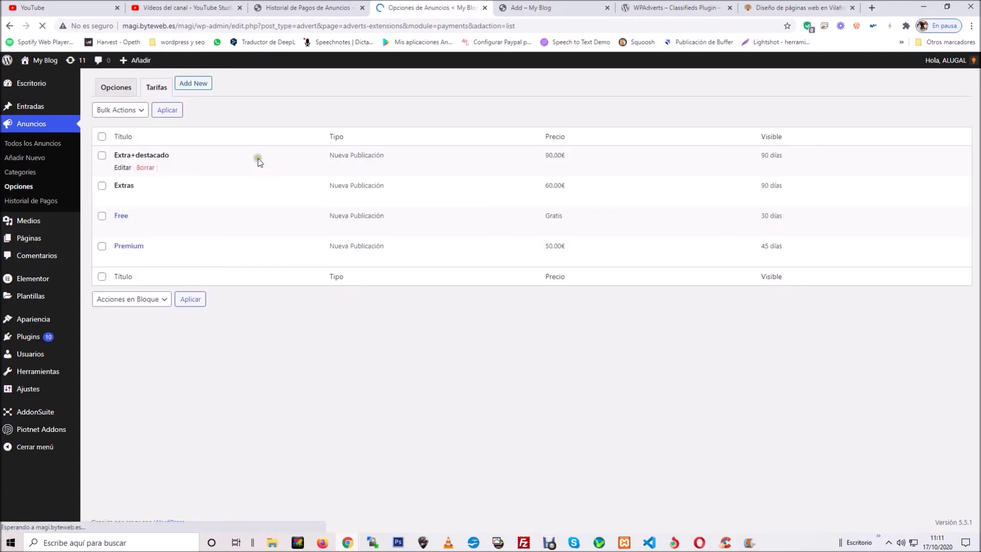
Step: Reload the ad form, enable automatic account creation, and fill in contact name, e-mail and phone
mouse_move(348, 543)
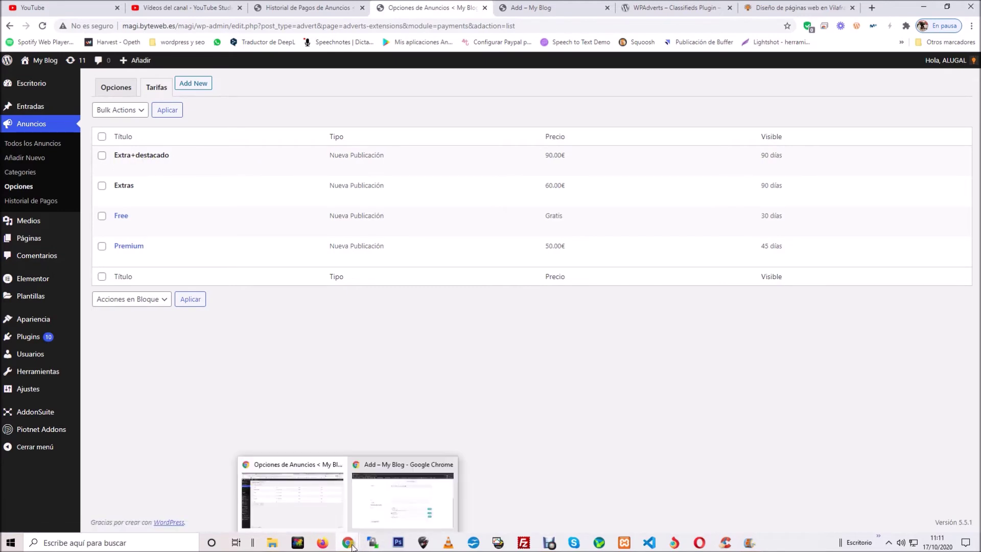
left_click(394, 493)
key("F5")
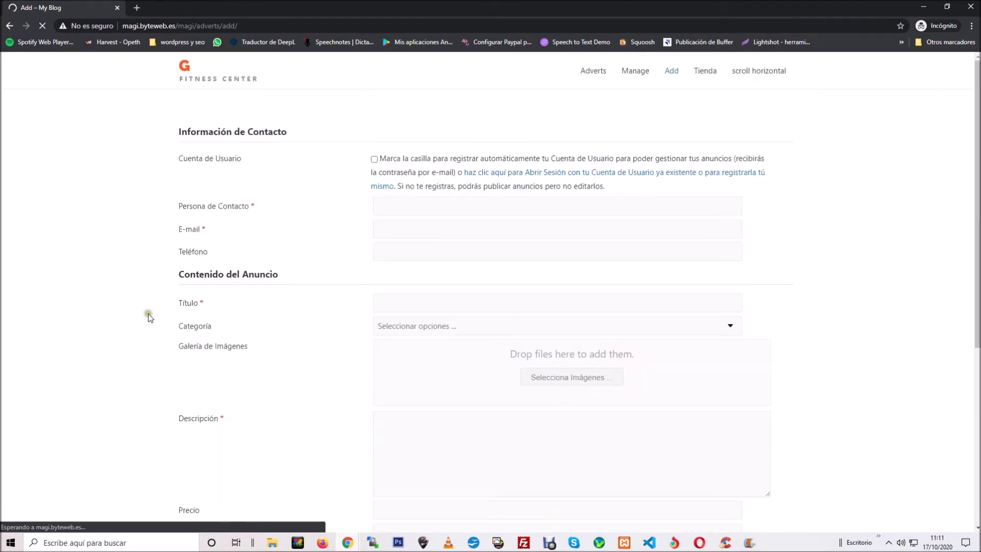
left_click(374, 158)
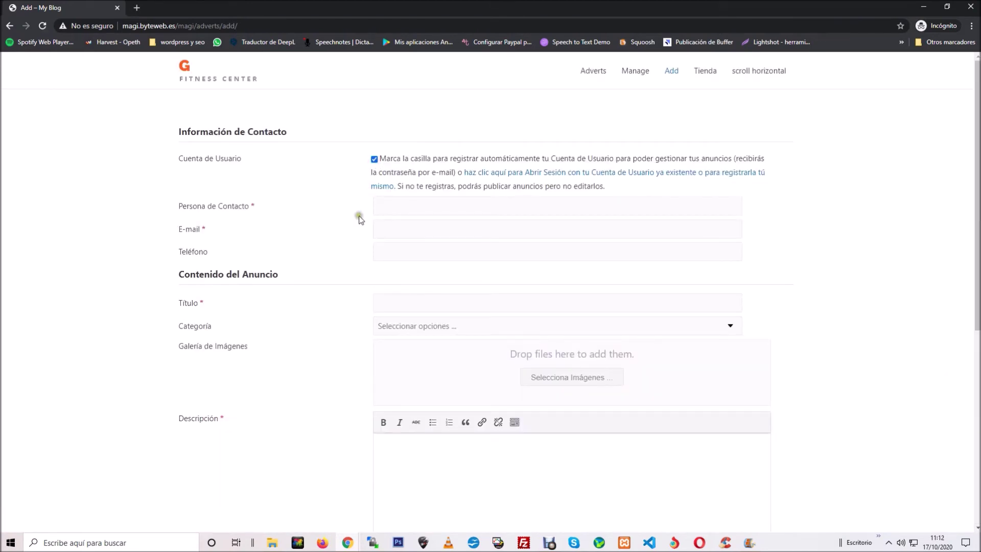
left_click(390, 206)
left_click(399, 246)
left_click(406, 233)
left_click(404, 253)
left_click(430, 230)
left_click(84, 246)
left_click(408, 252)
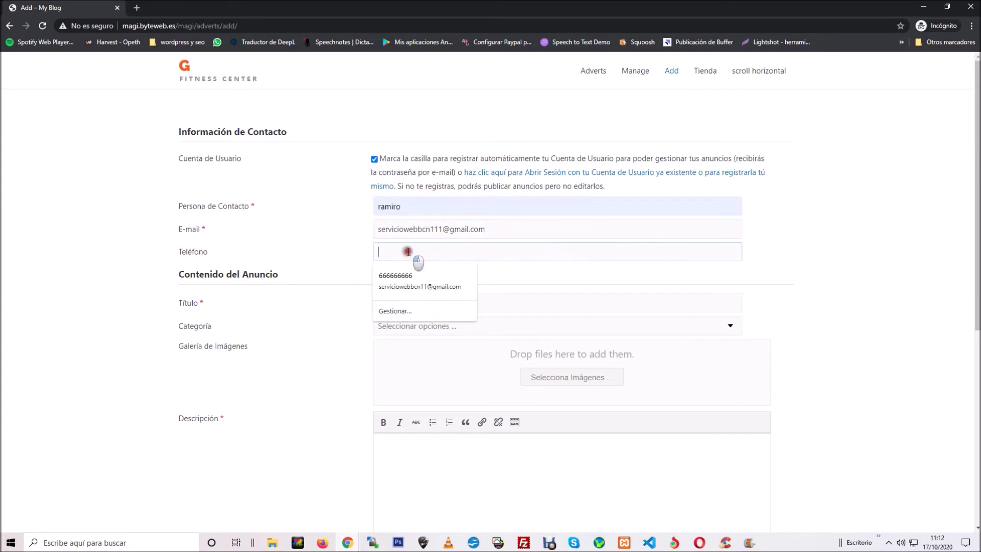
type("6666666")
left_click(23, 273)
Step: Title the ad 'vendo coche' and put it in the Coches category
left_click(409, 302)
type("vendo coche")
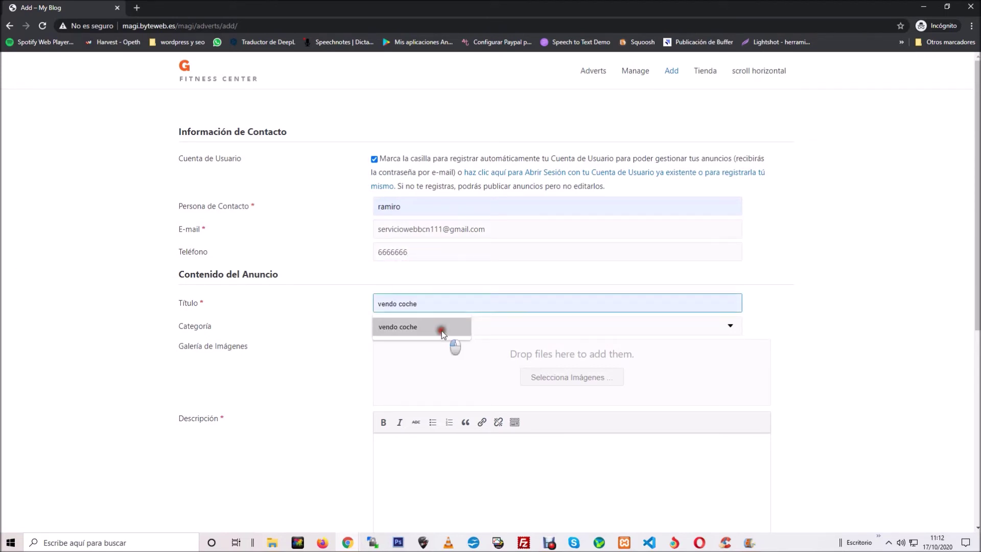
left_click(446, 329)
left_click(435, 327)
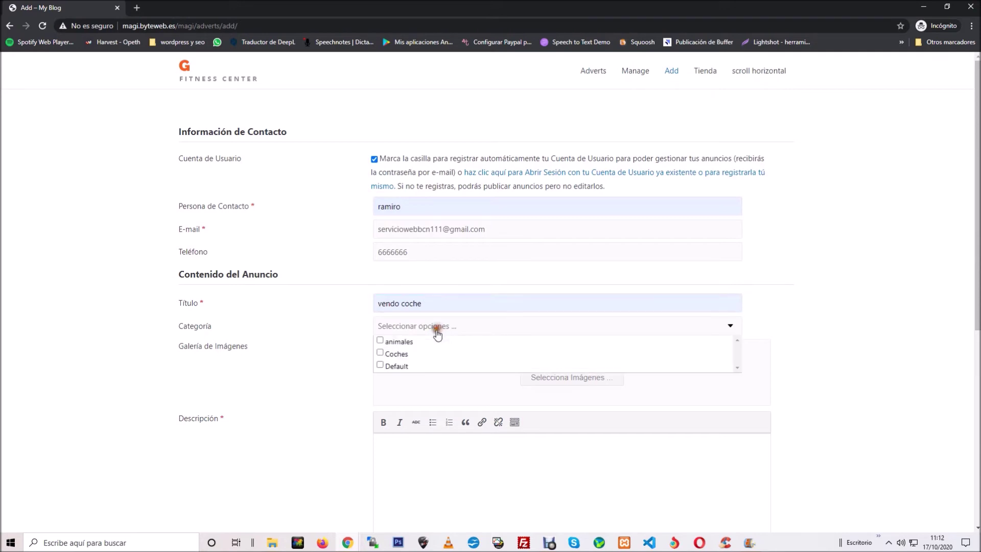
left_click(380, 354)
left_click(834, 324)
Step: Upload the red car photo to the ad gallery
left_click(574, 379)
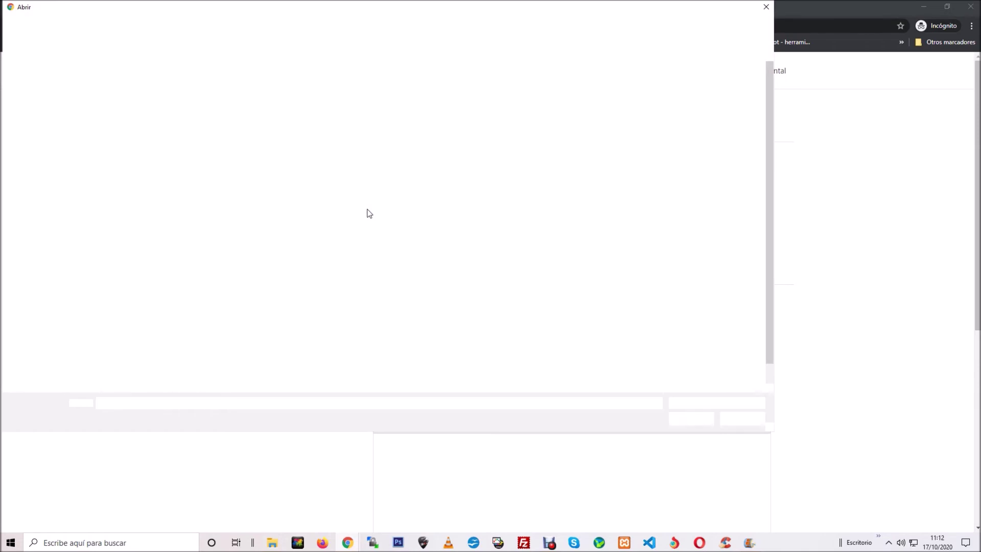
left_click(565, 160)
left_click(691, 419)
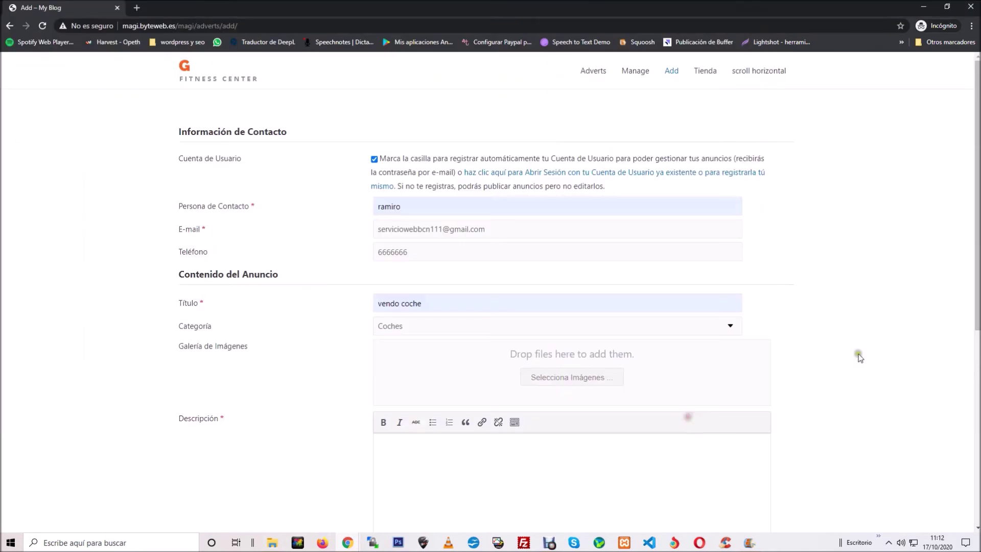
left_click(838, 308)
scroll(842, 302, "down", 5)
Step: Add description 'bonico coche barato', price 9,000.00€, location barcelona, pick Extra+destacado, and preview
left_click(498, 261)
type("bonico coche barato")
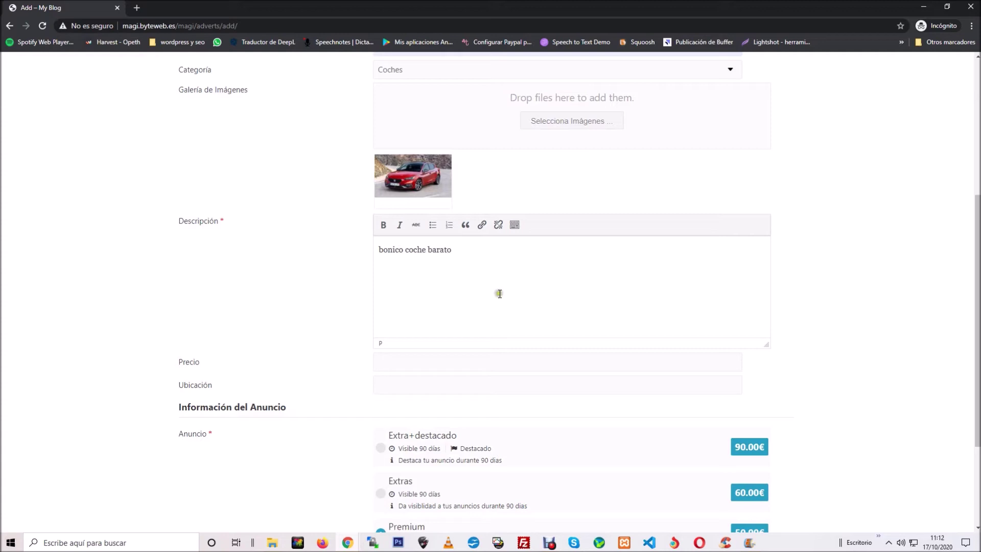
left_click(470, 353)
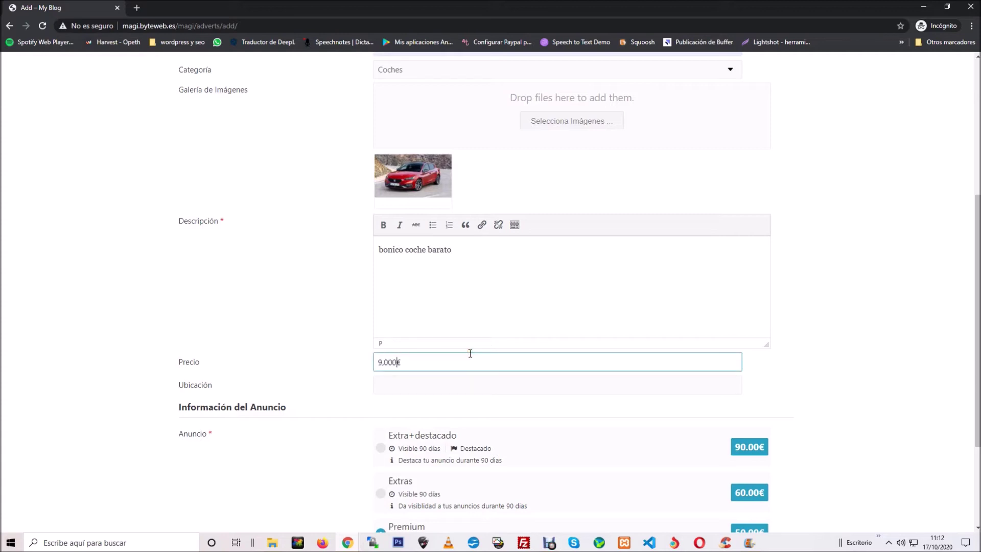
left_click(427, 390)
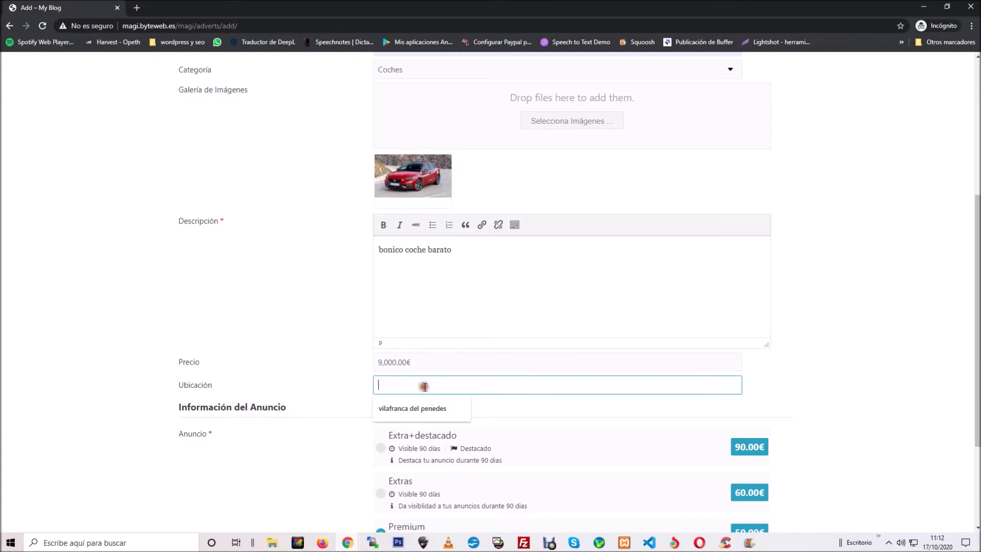
type("barcelona")
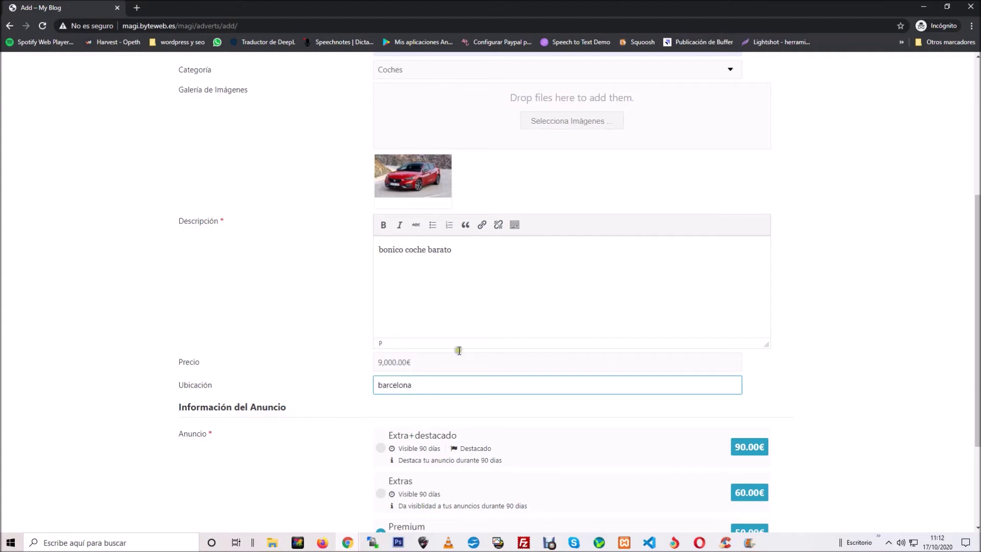
scroll(459, 350, "down", 3)
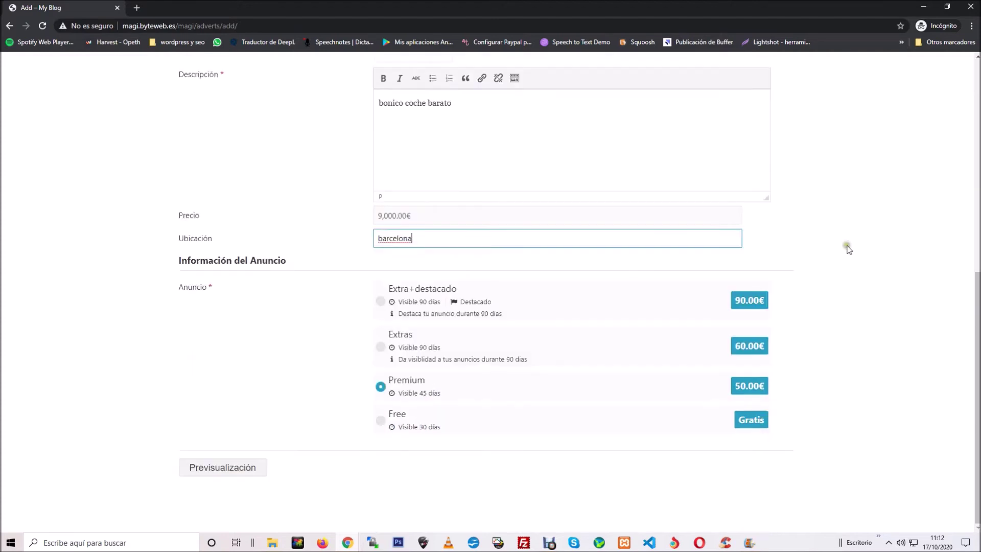
left_click(379, 300)
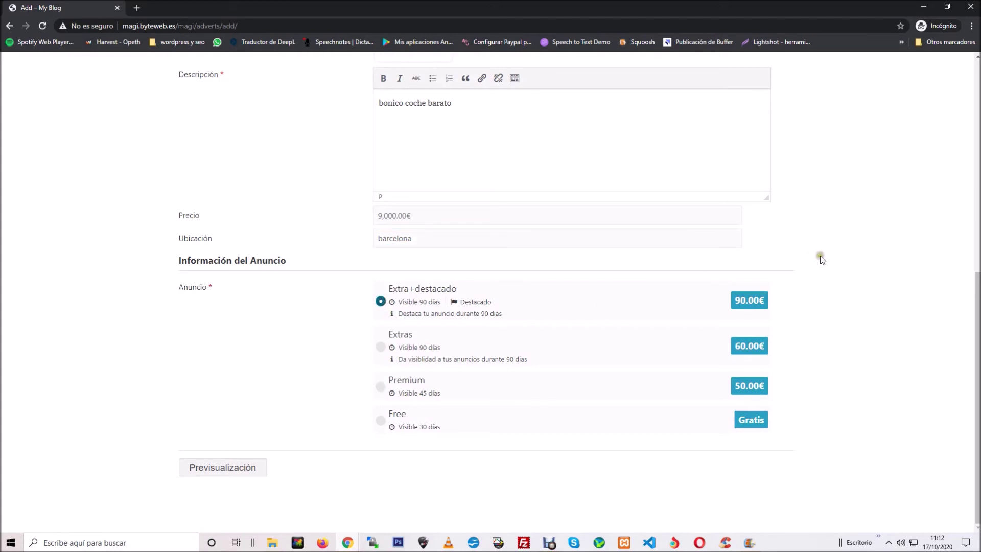
left_click(245, 466)
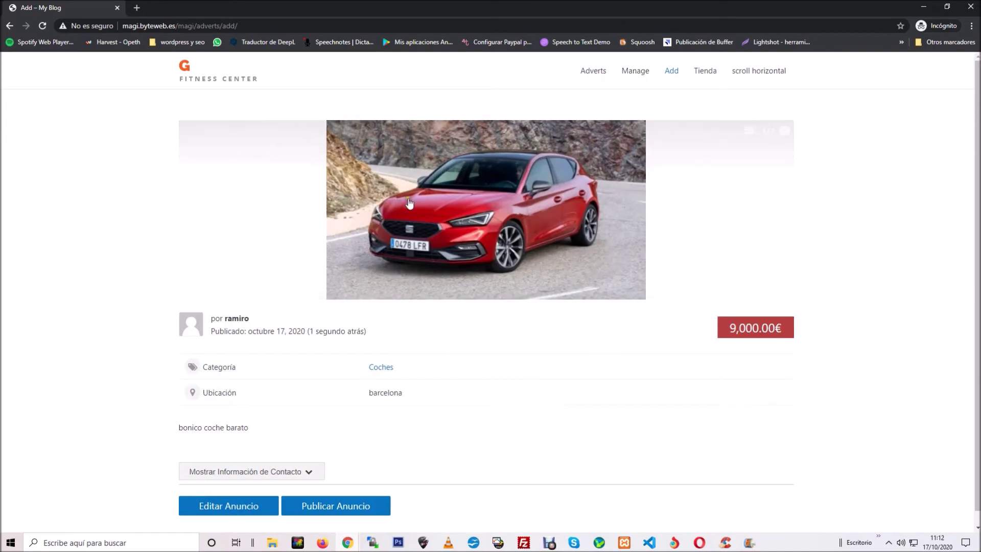
scroll(408, 203, "down", 1)
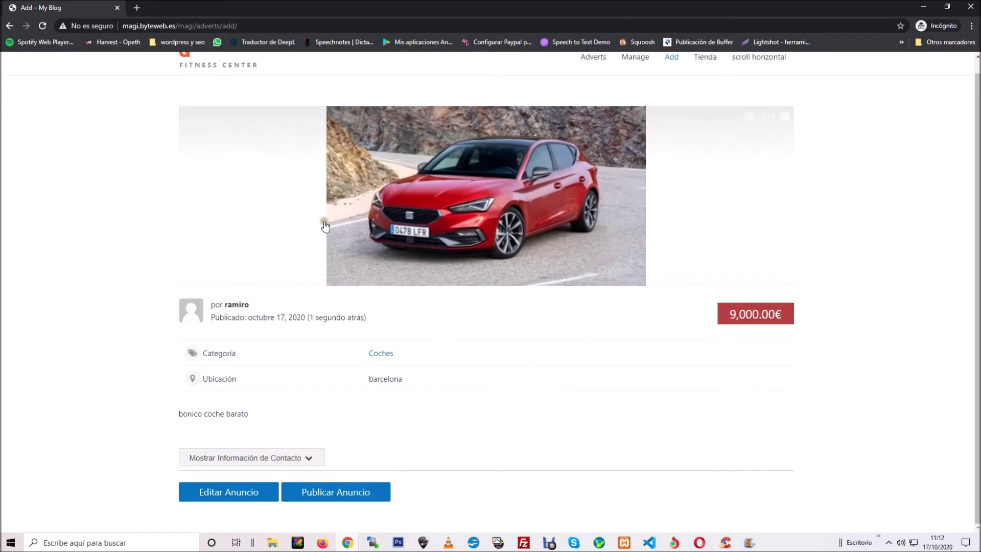
Step: Publish the vendo coche ad to reach its 90.00€ payment page, then switch to the admin window
left_click(333, 499)
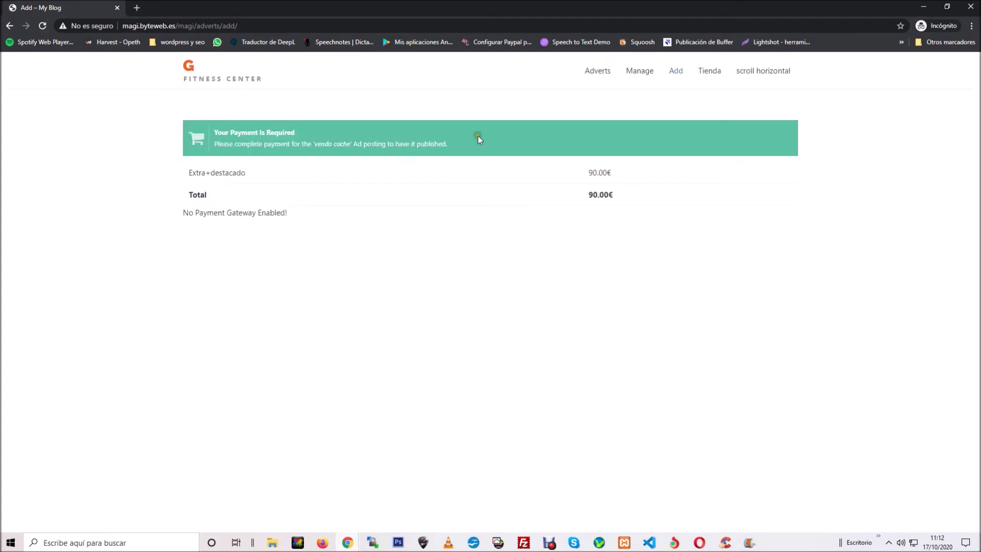
mouse_move(348, 543)
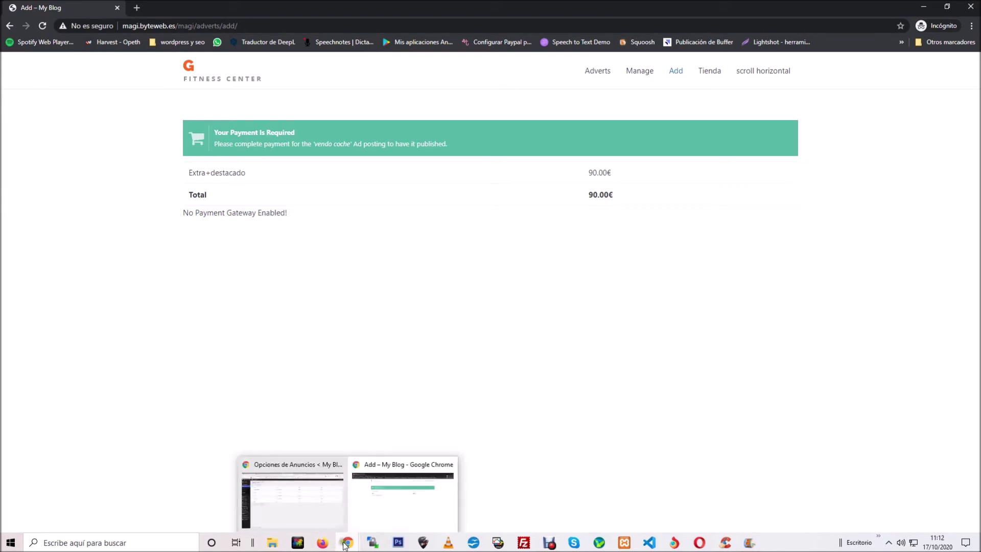
left_click(289, 495)
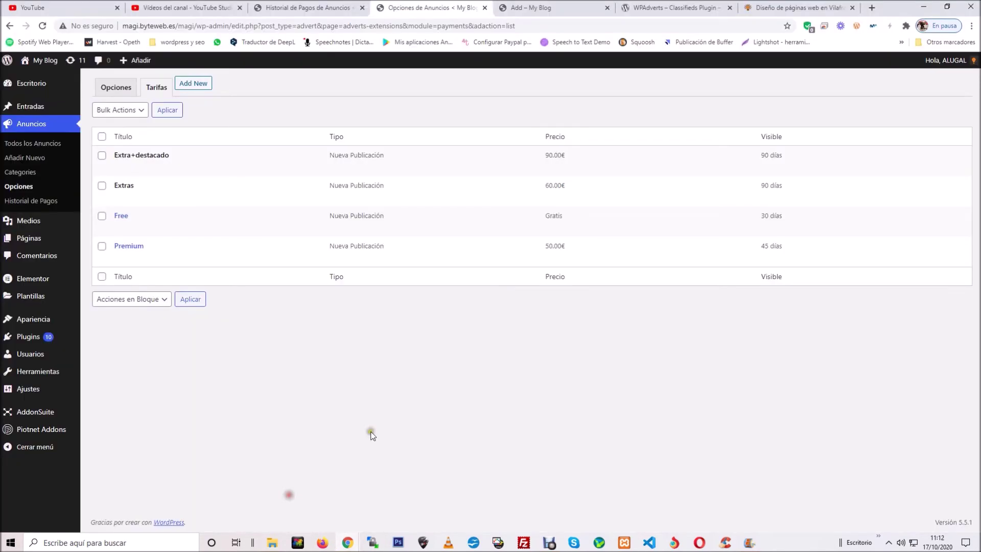
Step: In Historial de Pagos, set the pending 90.00€ vendo coche payment to Completado, then list all adverts
left_click(29, 203)
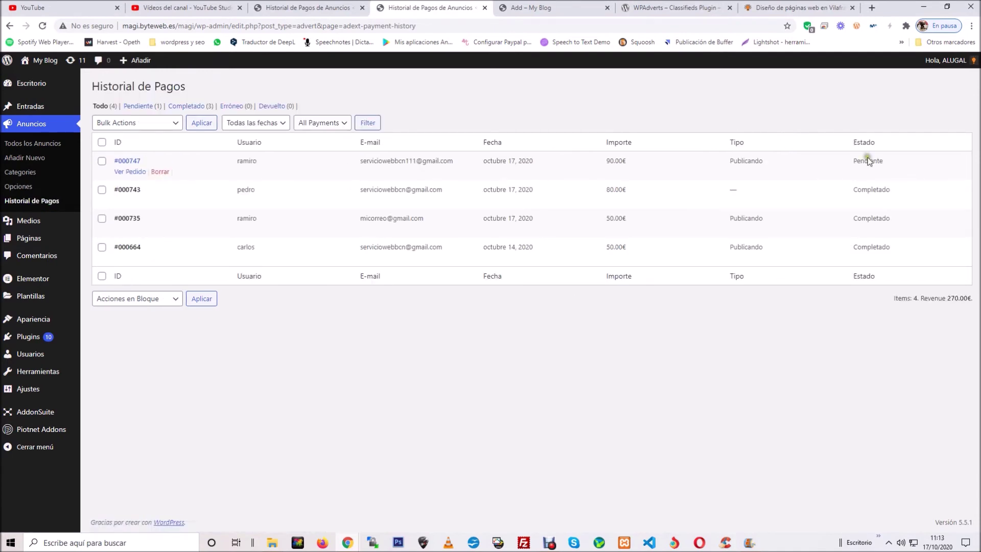
left_click(135, 172)
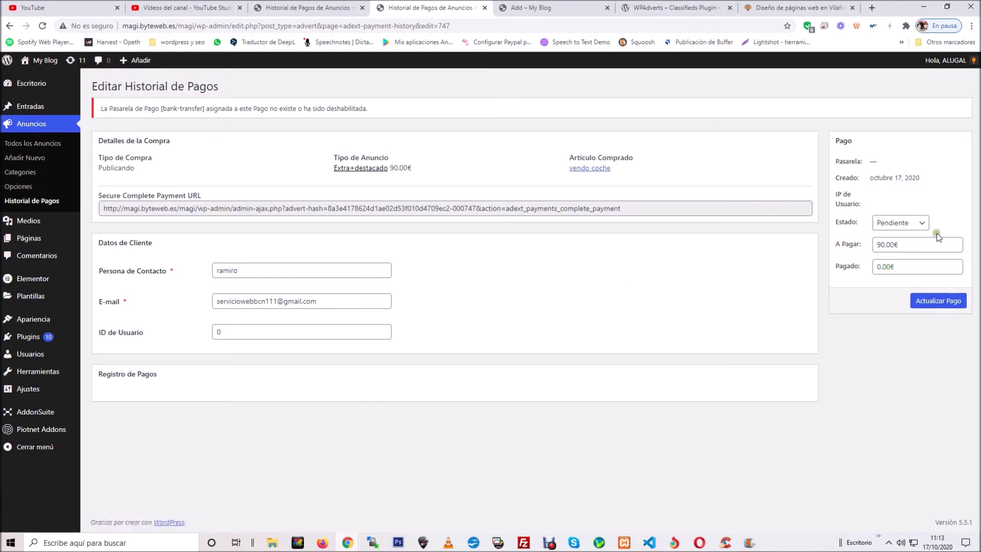
left_click(911, 224)
left_click(897, 246)
left_click(950, 304)
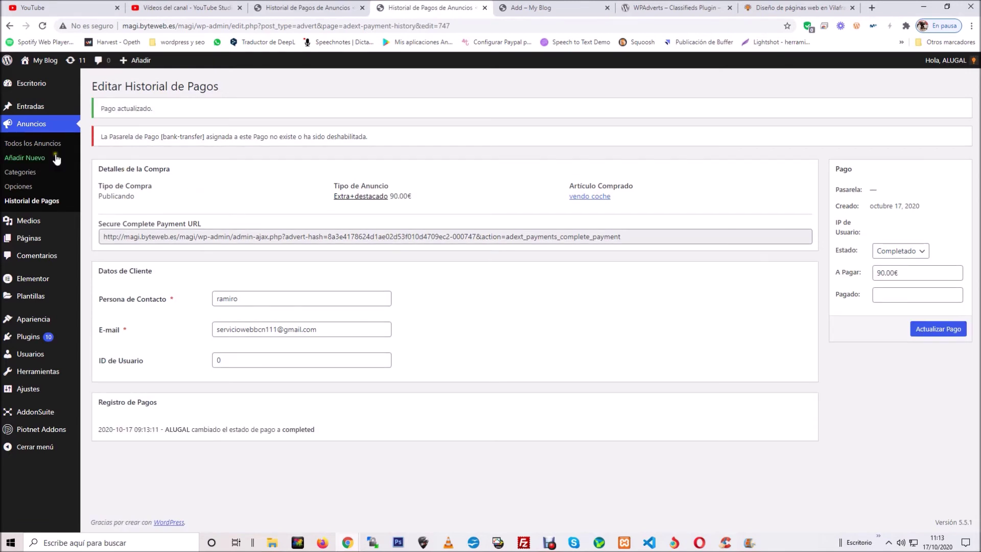
left_click(40, 148)
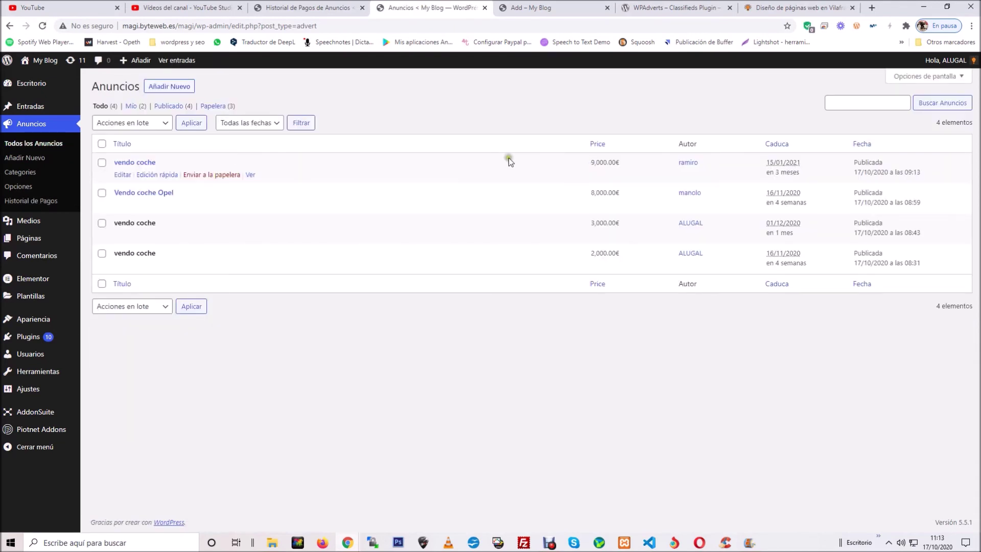
Step: Mark the vendo coche ad as featured (Mostrar como Destacado) and save it
left_click(122, 175)
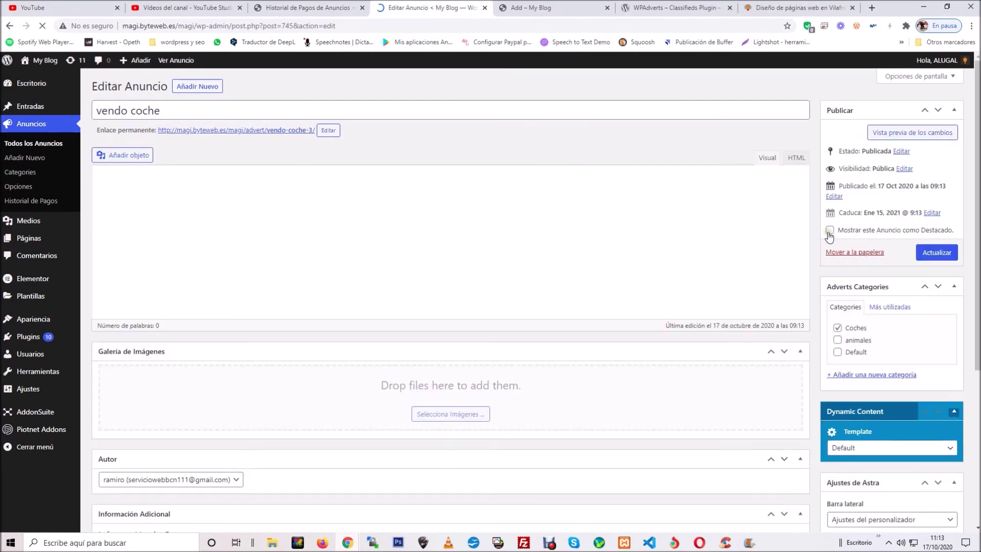
left_click(829, 230)
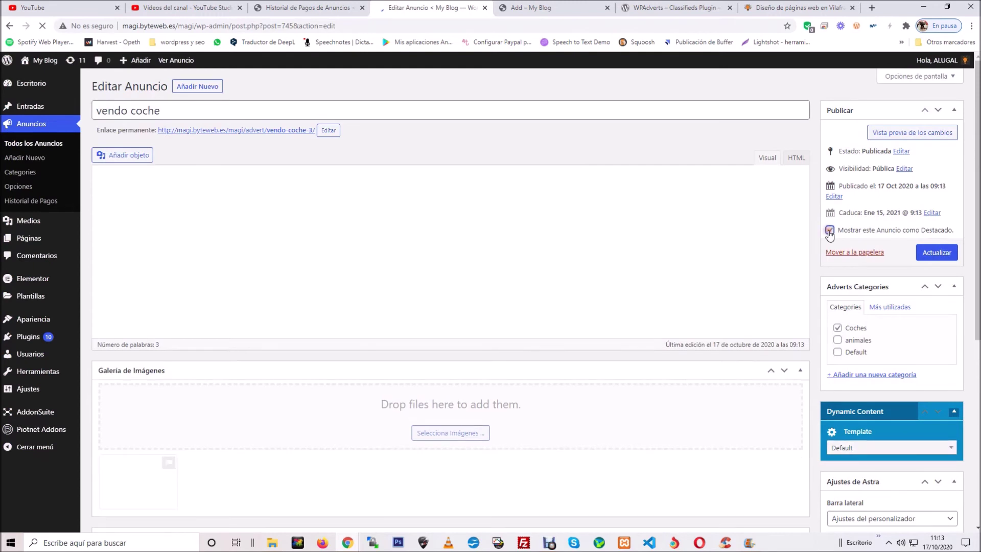
left_click(955, 258)
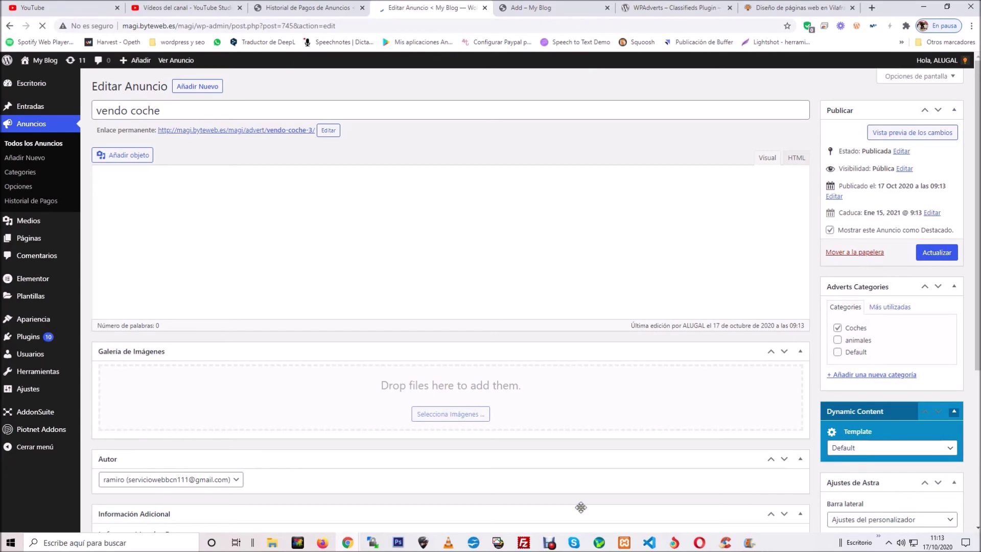
Step: Return to the incognito window showing the 90.00€ payment-required page
left_click(550, 543)
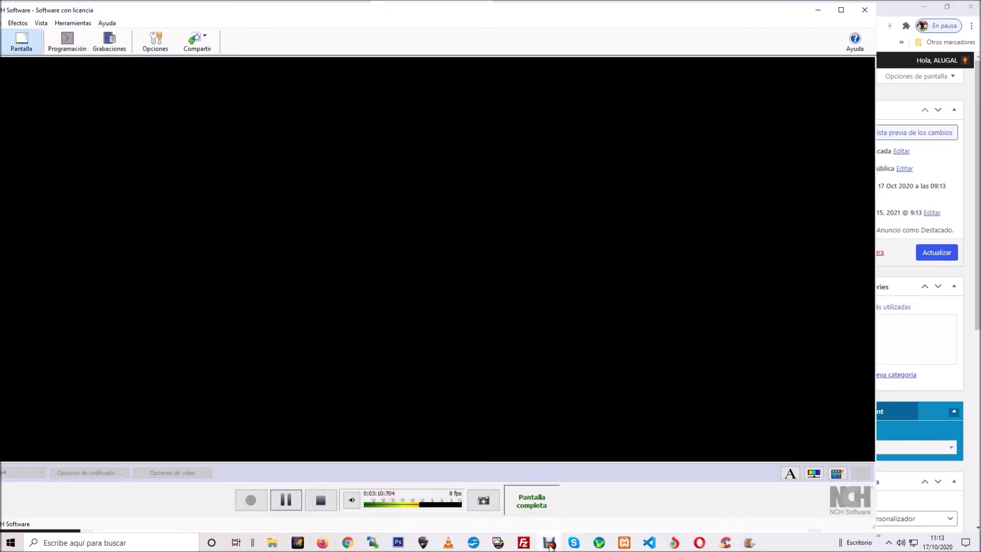
left_click(550, 545)
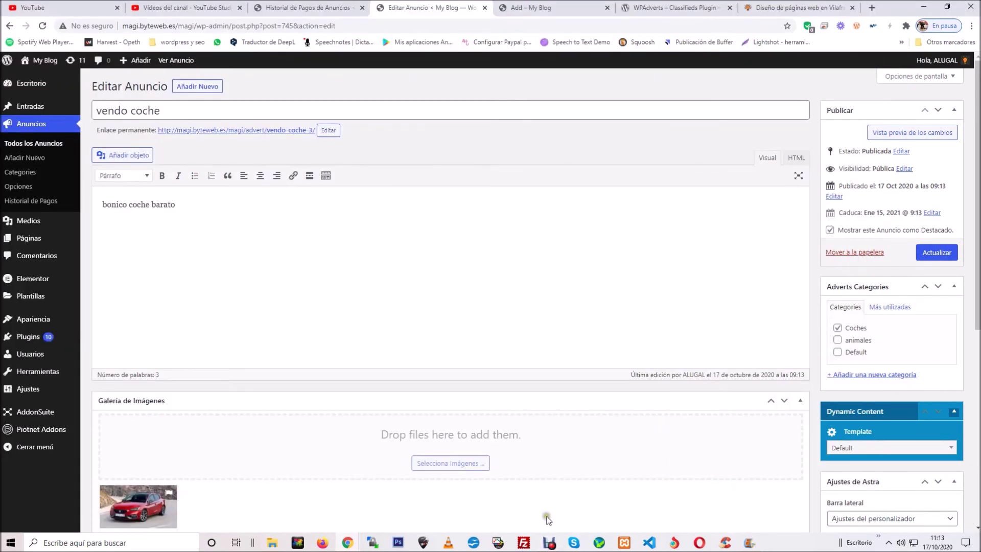
mouse_move(361, 536)
left_click(416, 475)
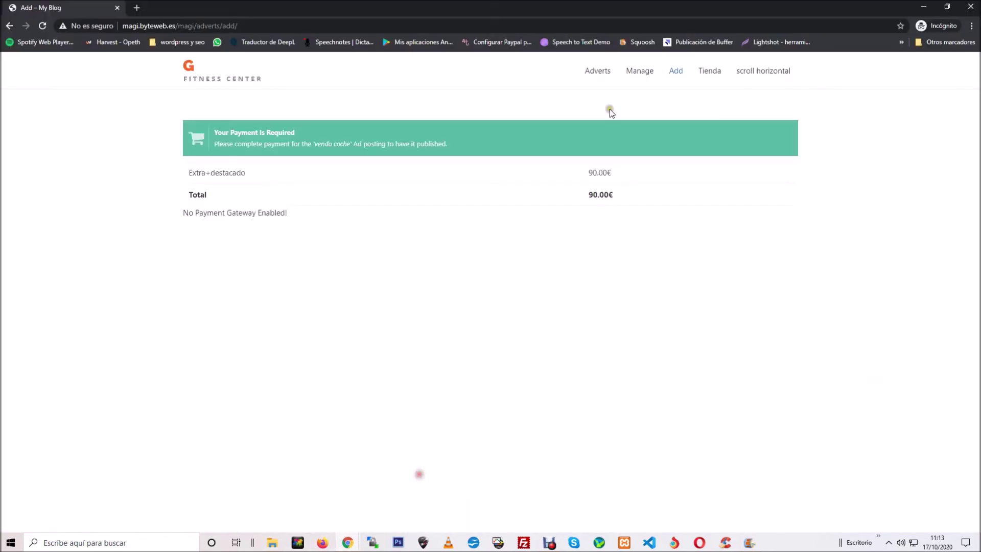
Step: Open the public adverts listing, then save the vendo coche ad again in the editor
left_click(595, 72)
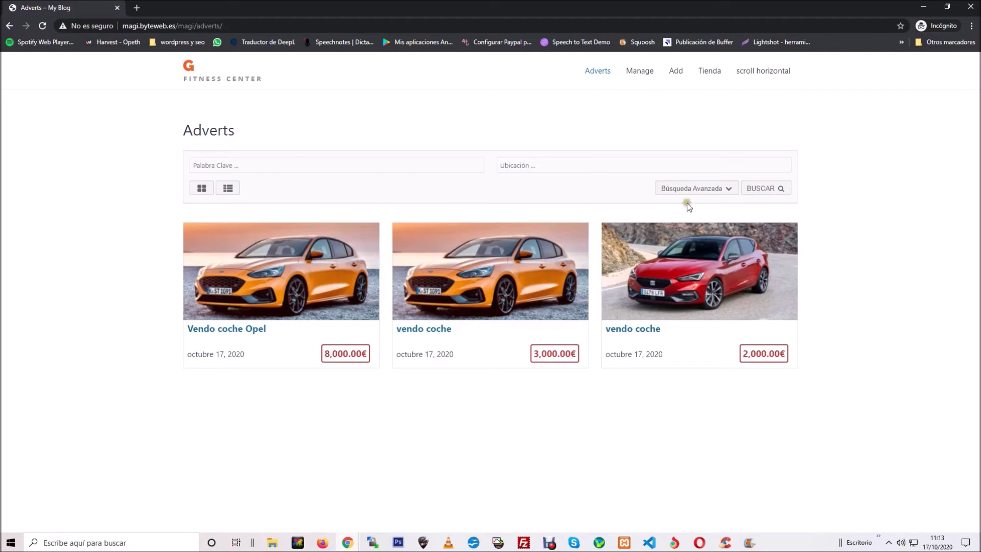
mouse_move(347, 543)
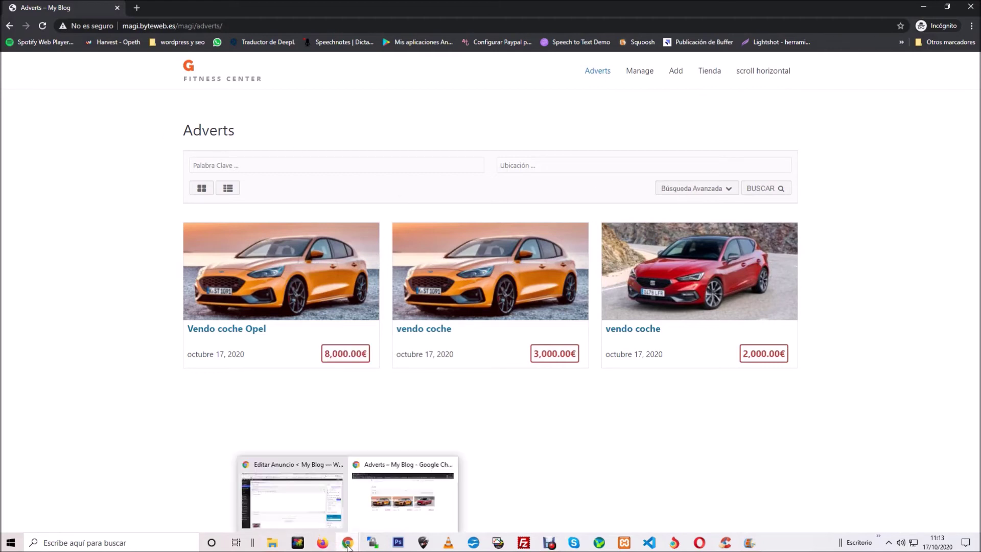
left_click(297, 496)
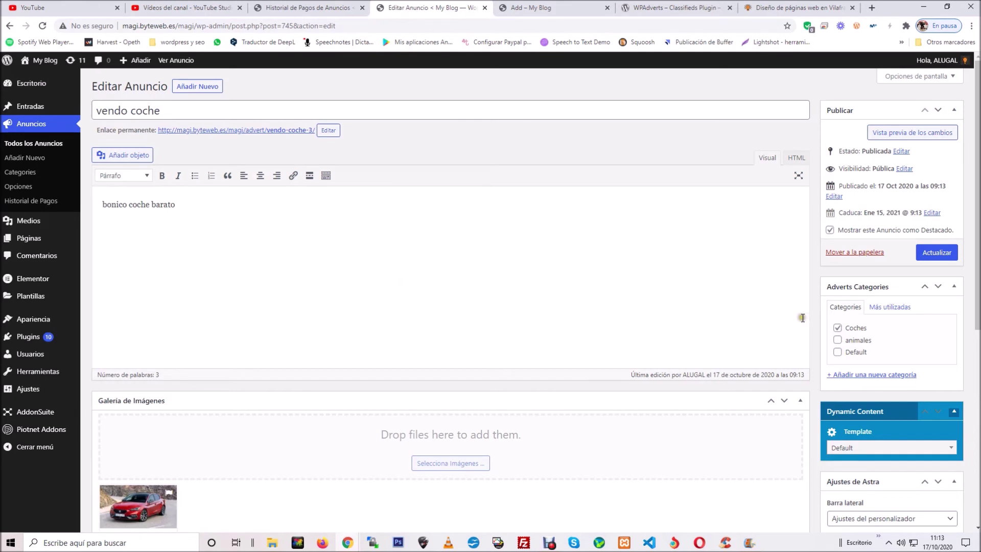
left_click(952, 253)
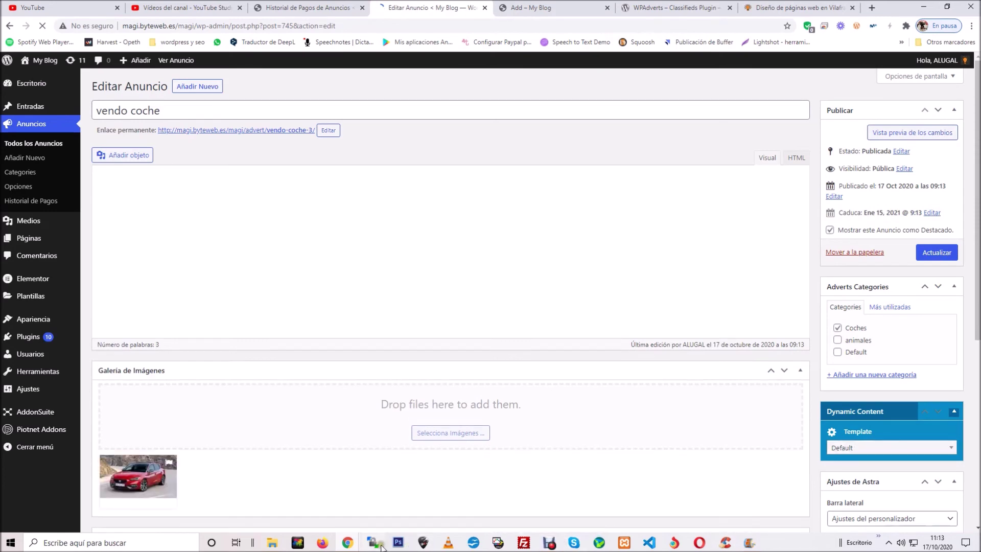
Step: Reload the public adverts list so VENDO COCHE shows featured first, then return to admin
mouse_move(347, 543)
left_click(379, 494)
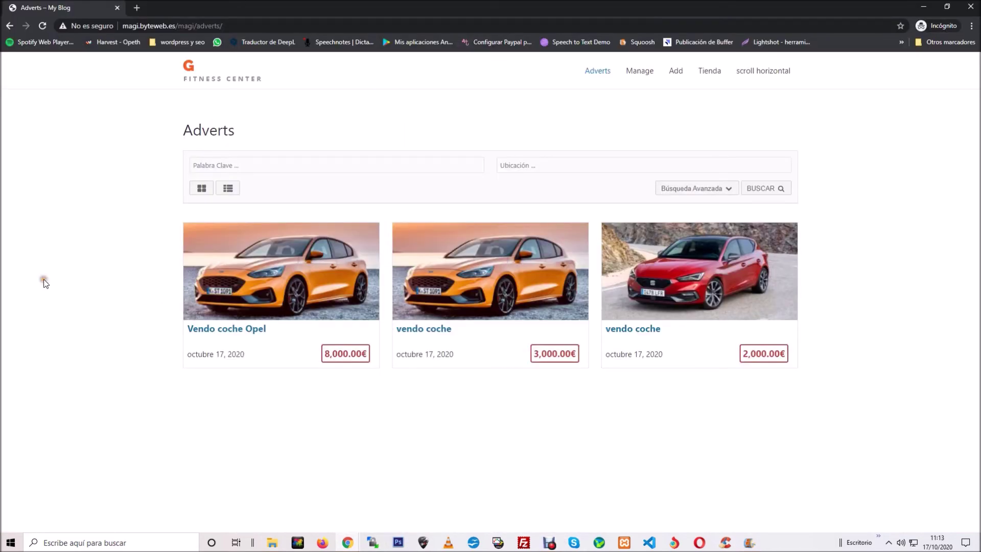
key("F5")
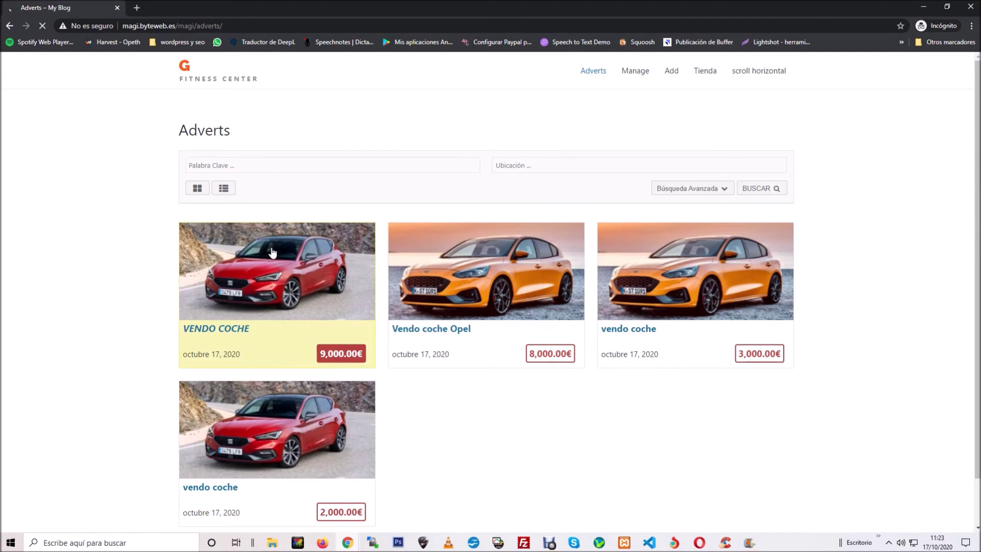
key("F5")
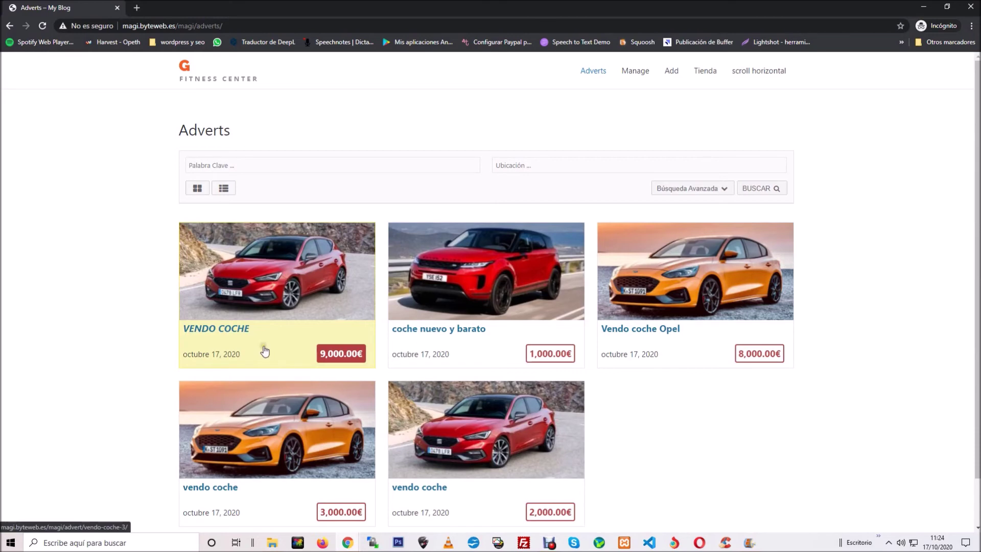
mouse_move(347, 543)
left_click(289, 505)
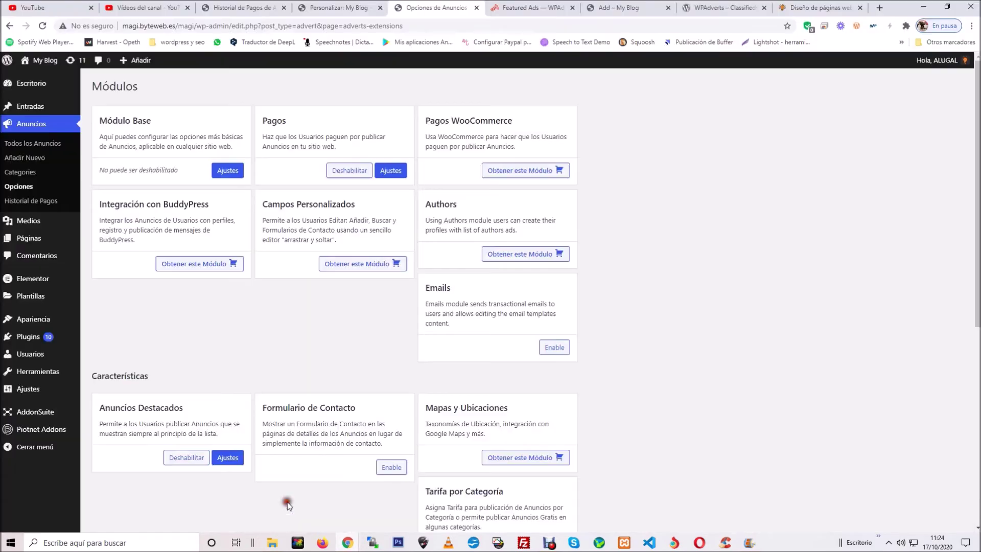
Step: Read the Featured Ads Customization CSS docs, then return to Historial de Pagos and Opciones de Anuncios
left_click(537, 9)
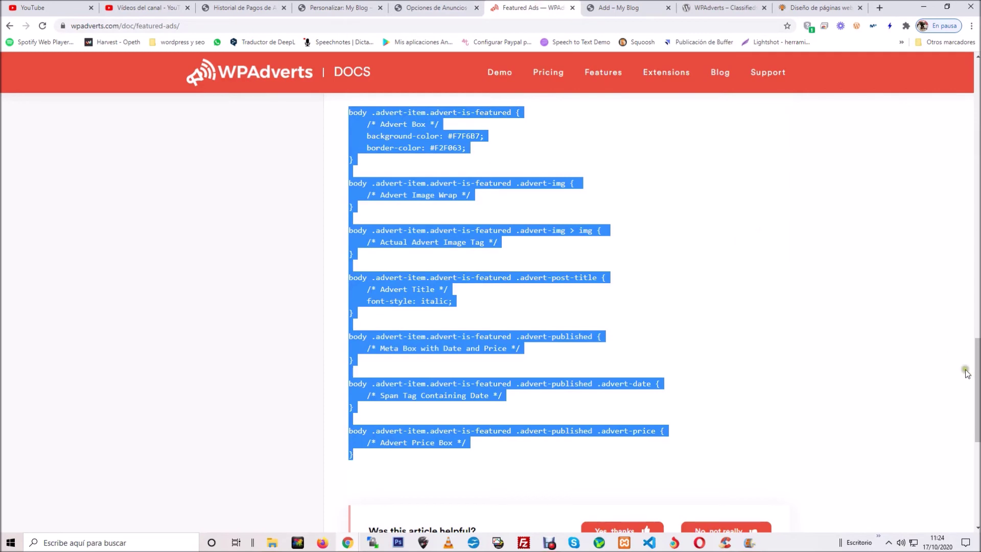
left_click_drag(977, 378, 978, 351)
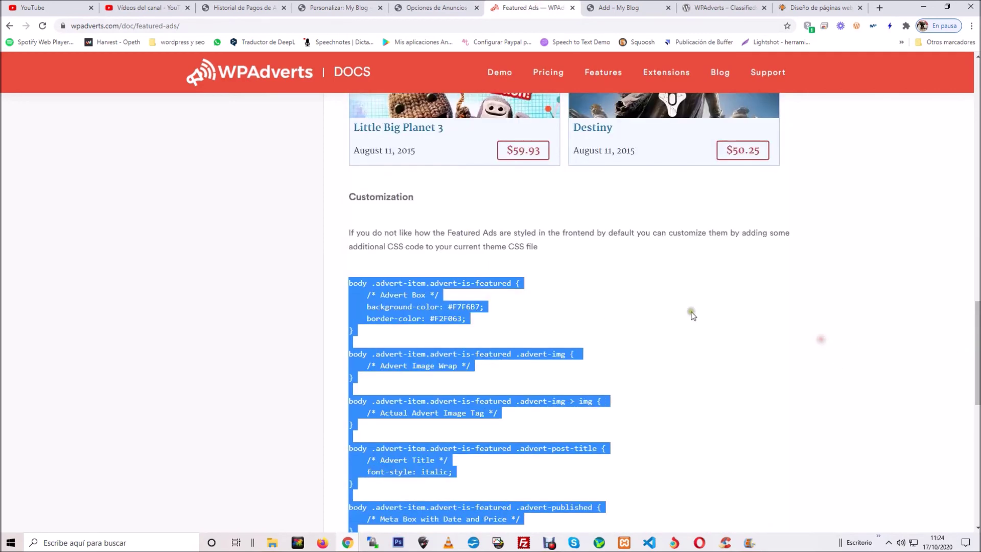
scroll(547, 312, "down", 3)
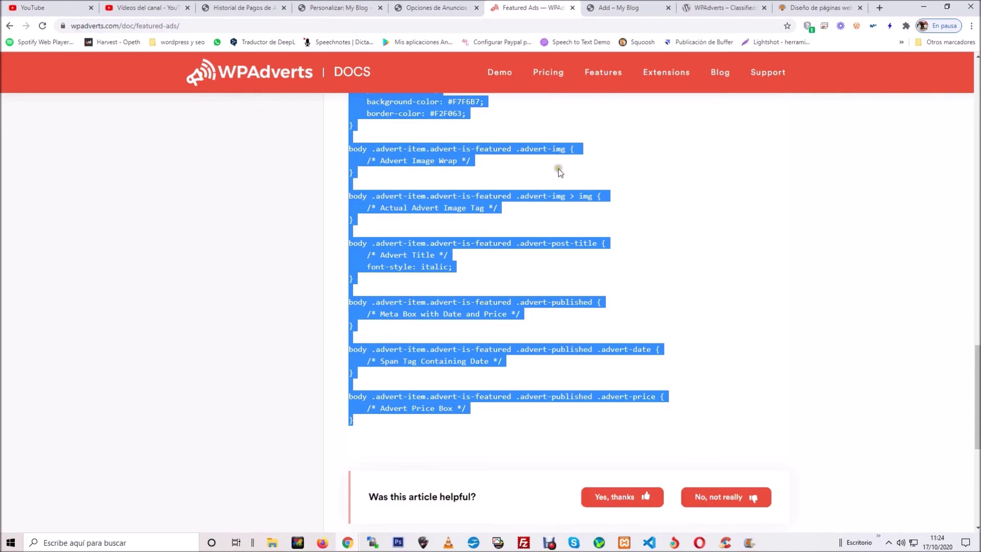
scroll(807, 214, "up", 6)
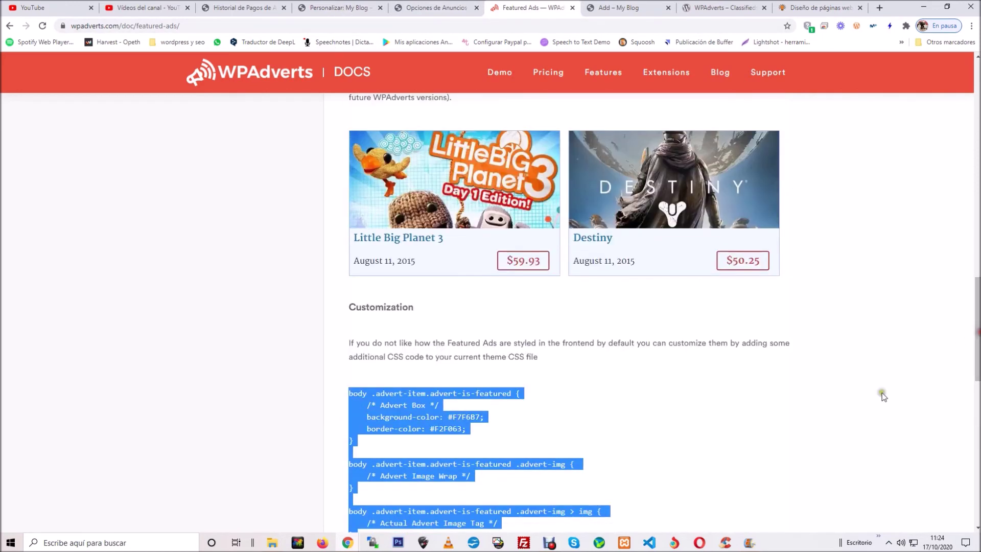
left_click(263, 7)
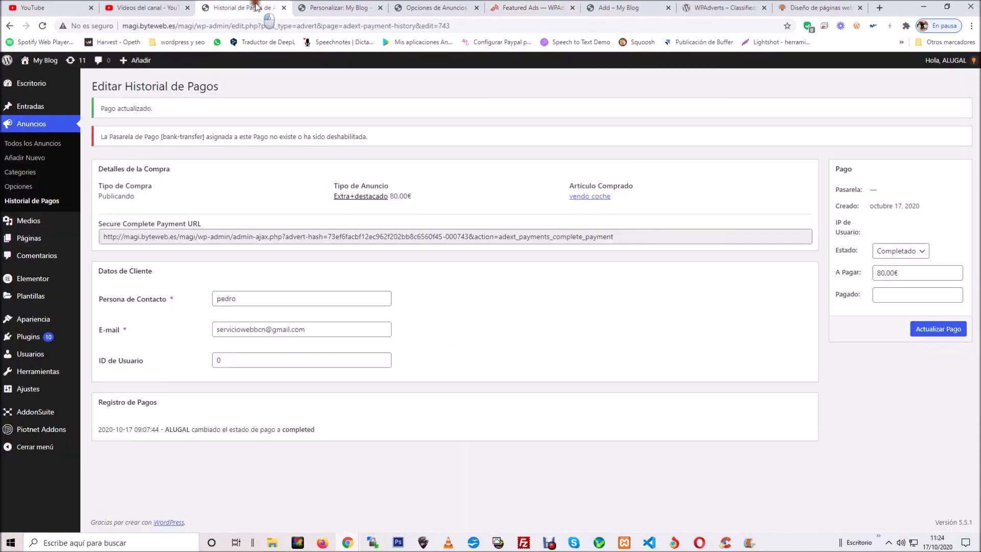
left_click(18, 187)
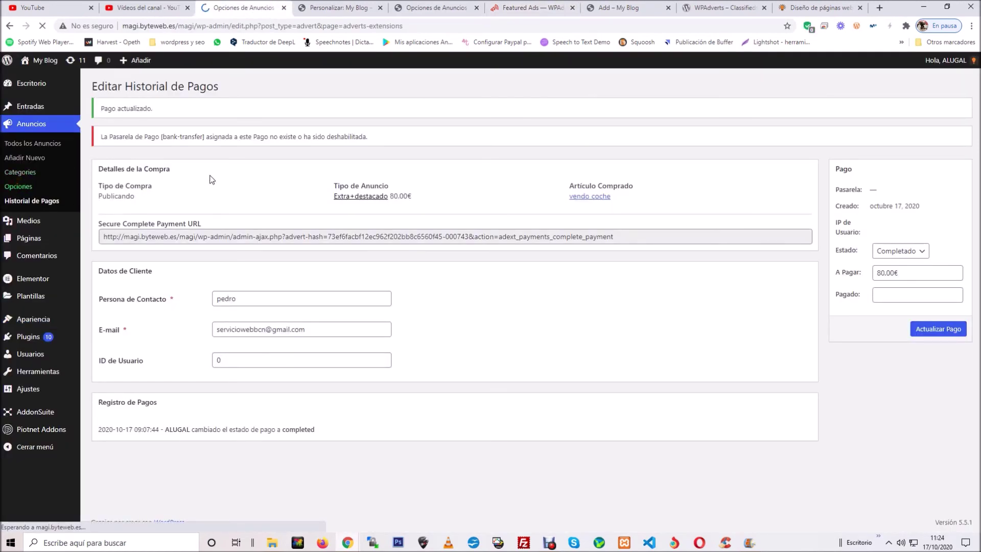
Step: Enable the Formulario de Contacto module and save its options
scroll(218, 329, "down", 5)
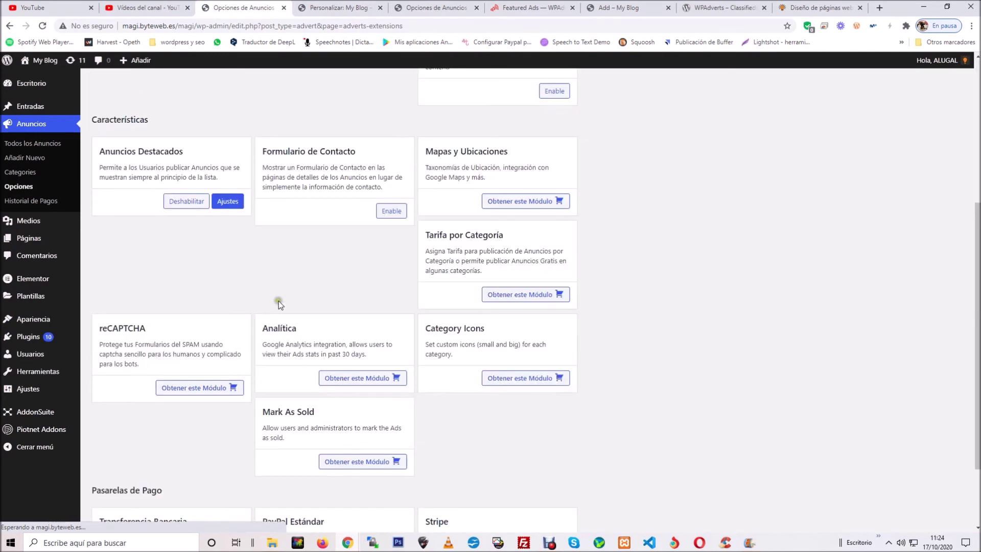
left_click(386, 213)
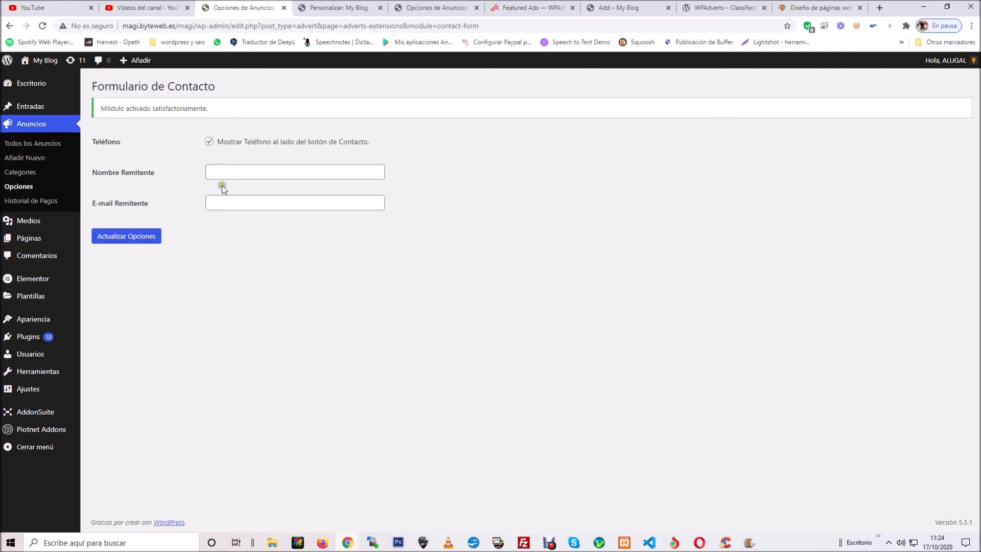
left_click(229, 172)
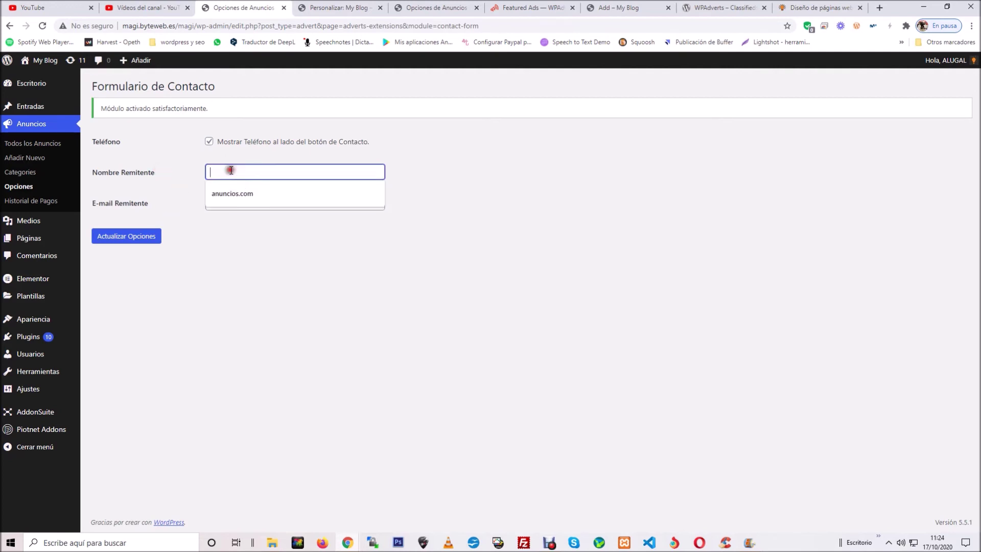
left_click(372, 247)
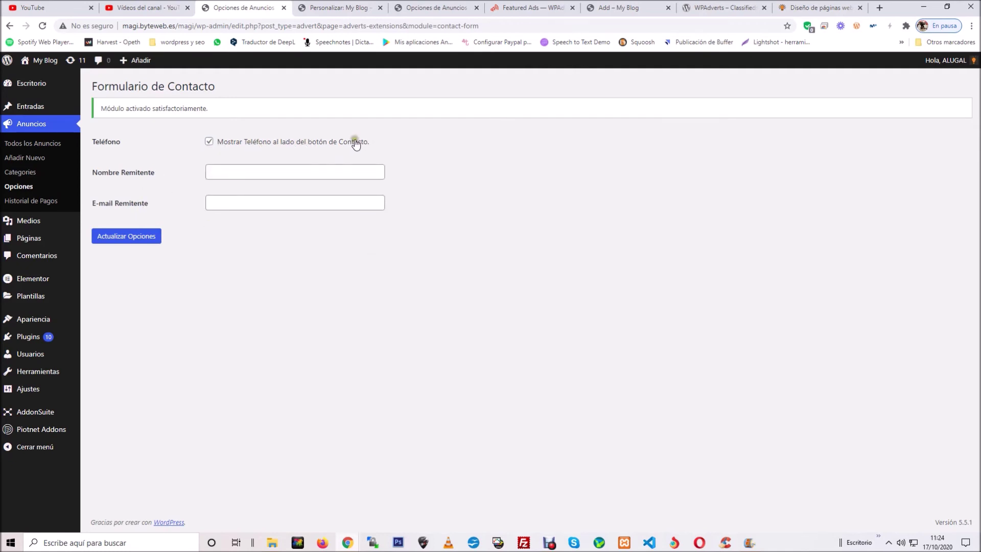
left_click(144, 239)
Step: Open the coche nuevo y barato advert on the public site
mouse_move(349, 545)
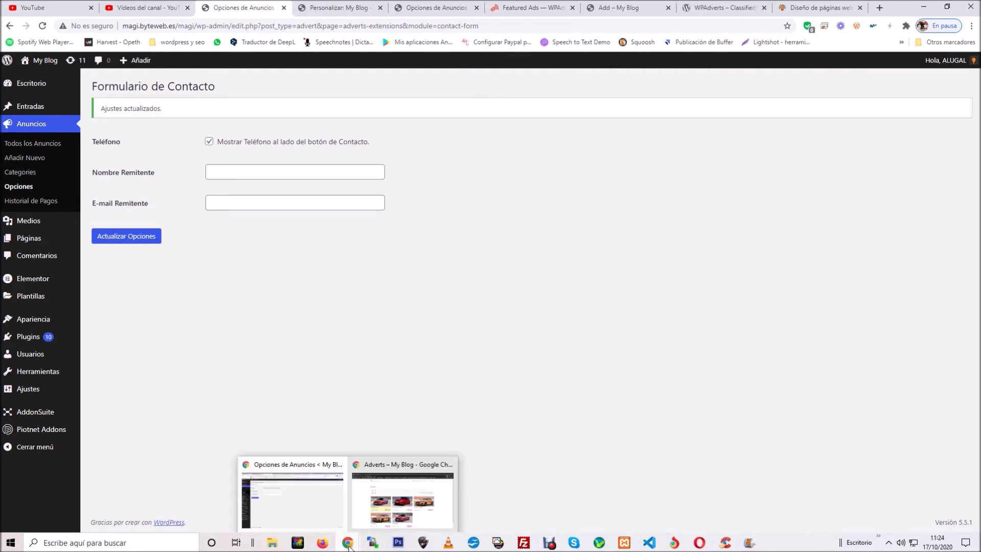
left_click(391, 501)
left_click(467, 281)
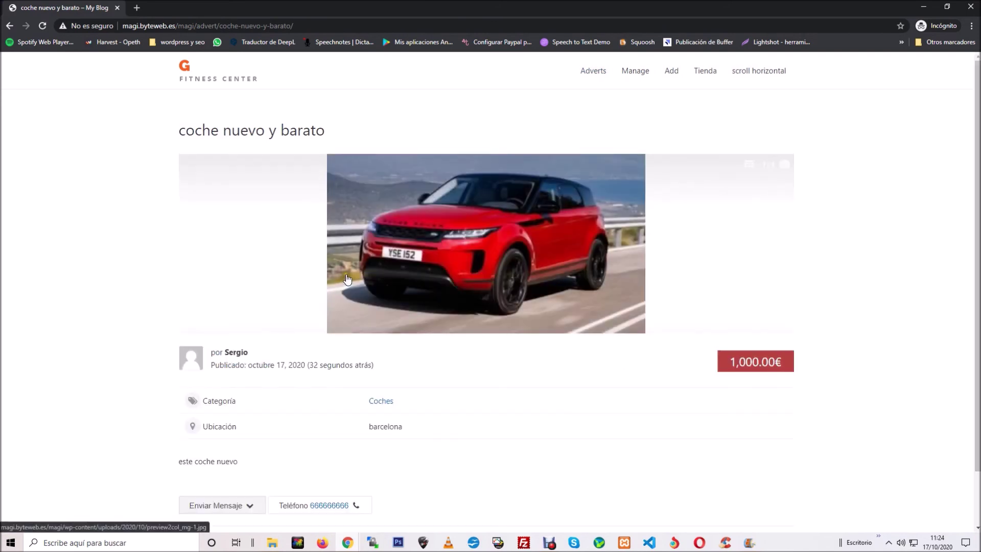
Step: Open the advert's Enviar Mensaje contact form
scroll(342, 281, "down", 1)
left_click(241, 445)
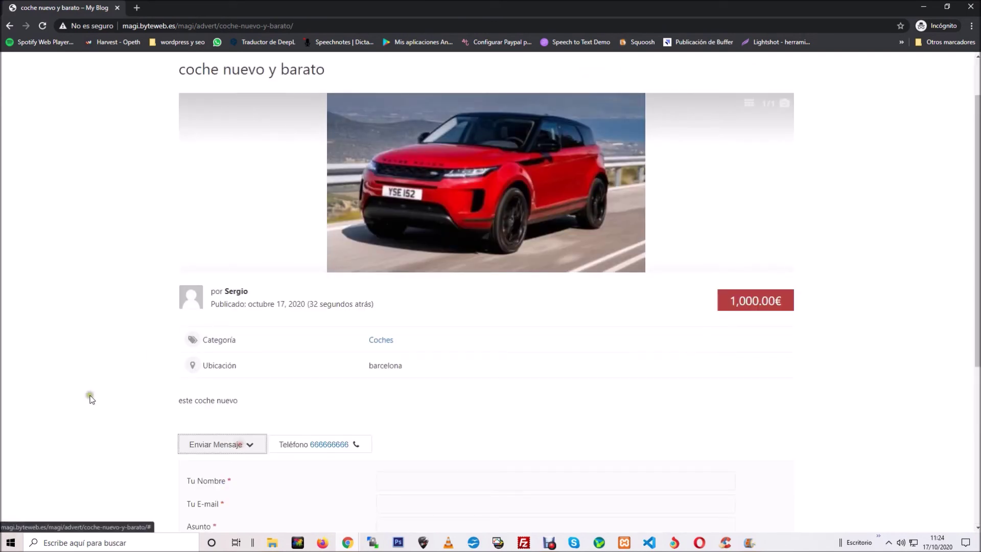
scroll(121, 366, "down", 5)
Step: Fill the name, e-mail, subject and message fields with test text, then return to admin
left_click(460, 204)
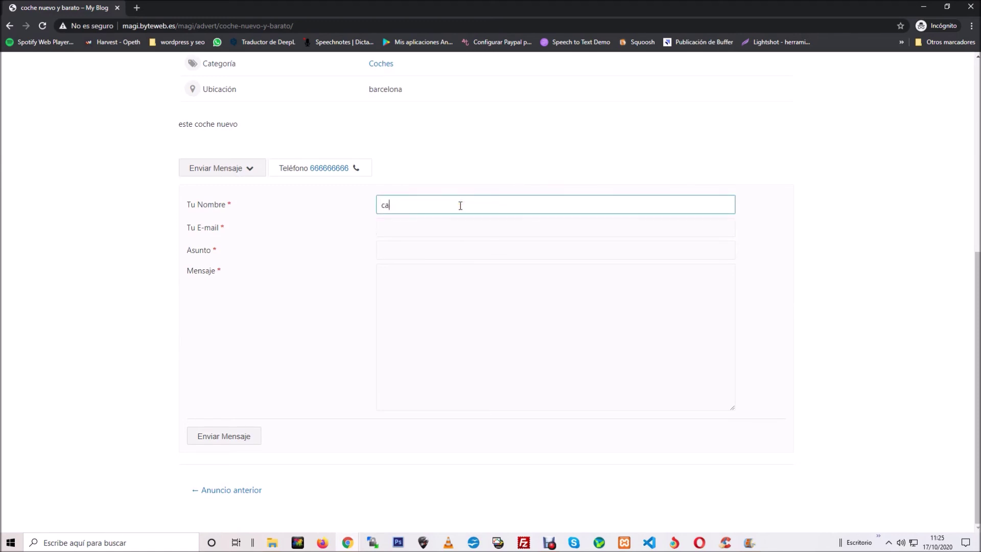
left_click(452, 231)
type("asdfasdf")
left_click(449, 256)
type("sdafasdfsda")
left_click(436, 289)
type("f")
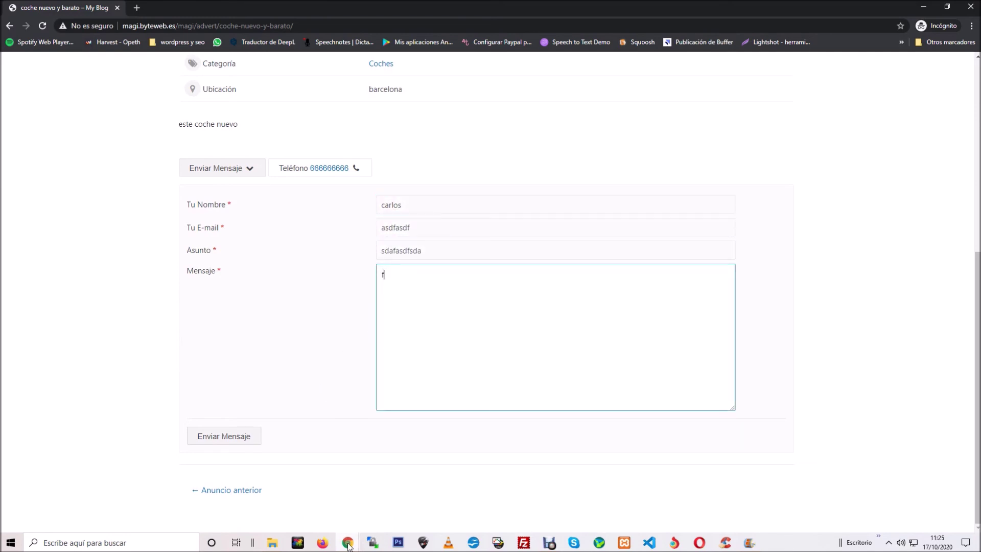
mouse_move(347, 543)
left_click(297, 498)
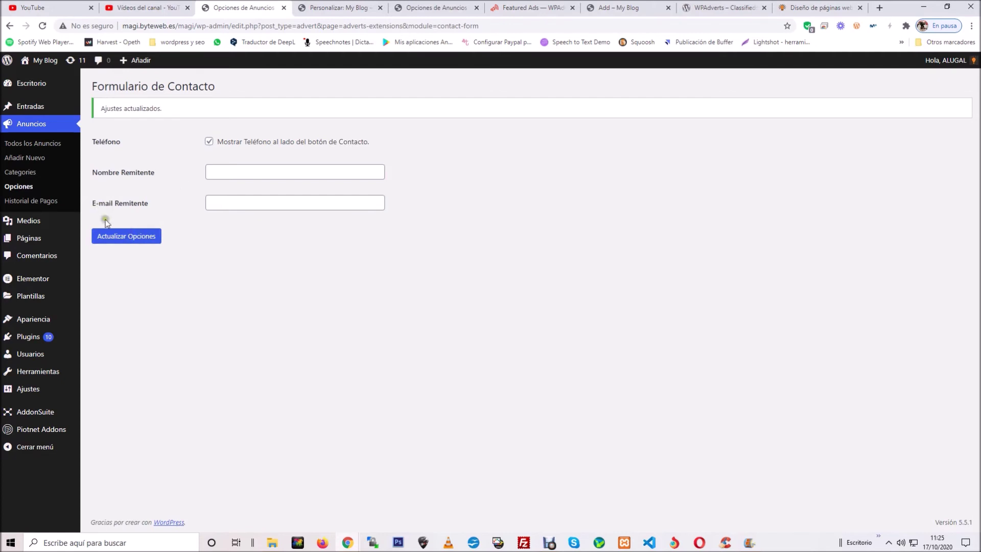
Step: Back in the adverts modules list, enable Transferencia Bancaria under Pasarelas de Pago
left_click(18, 186)
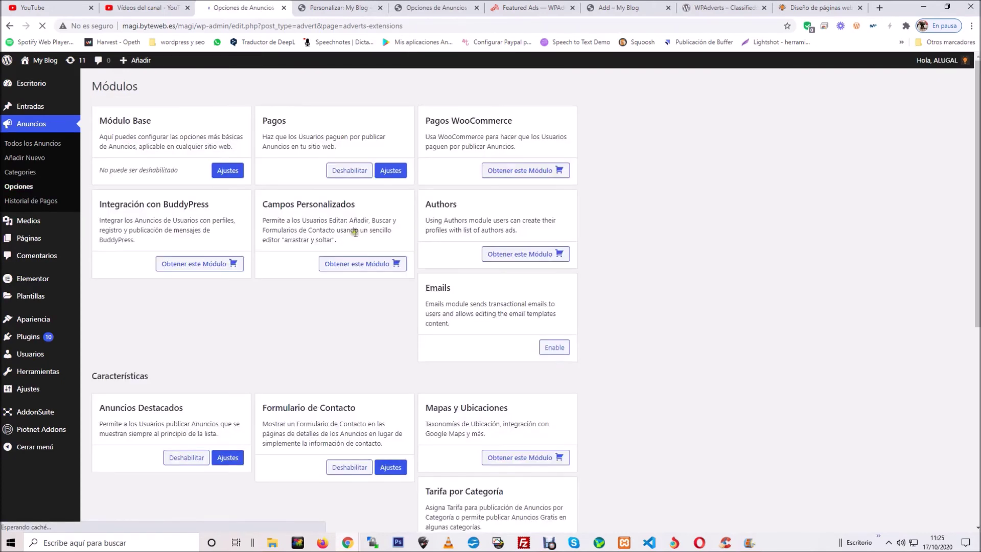
scroll(356, 232, "down", 5)
scroll(358, 233, "down", 2)
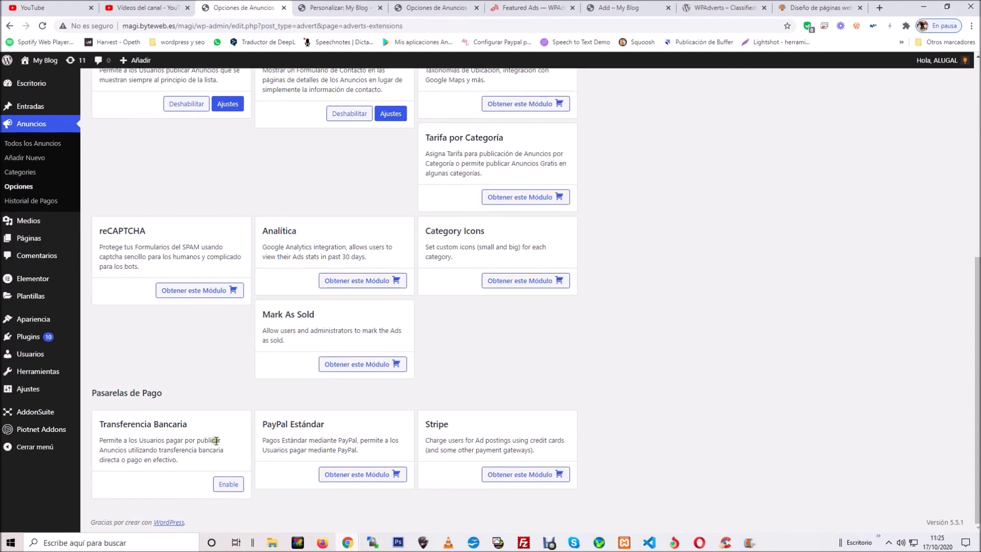
left_click(226, 485)
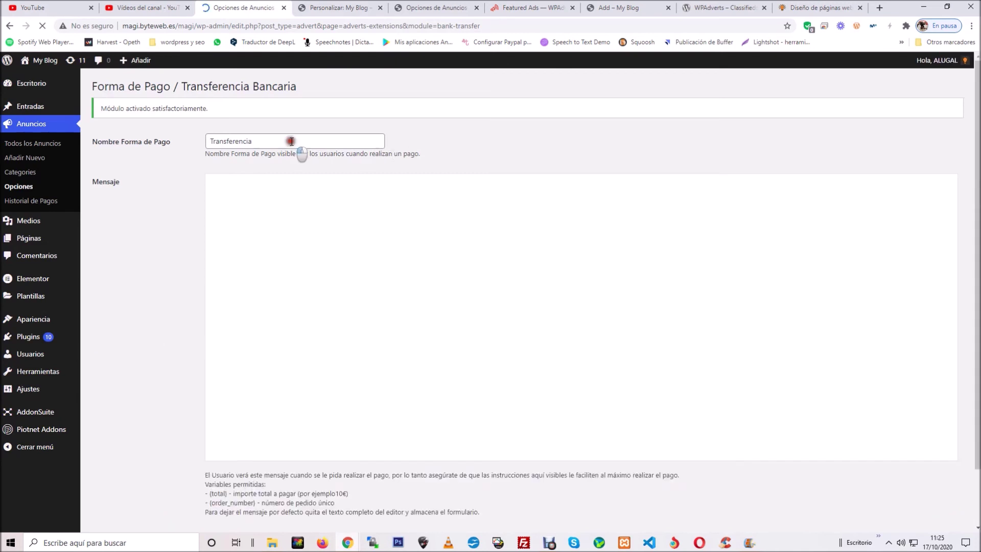
Step: Review the Transferencia payment message requesting a deposit of {total} and save the options
left_click(288, 225)
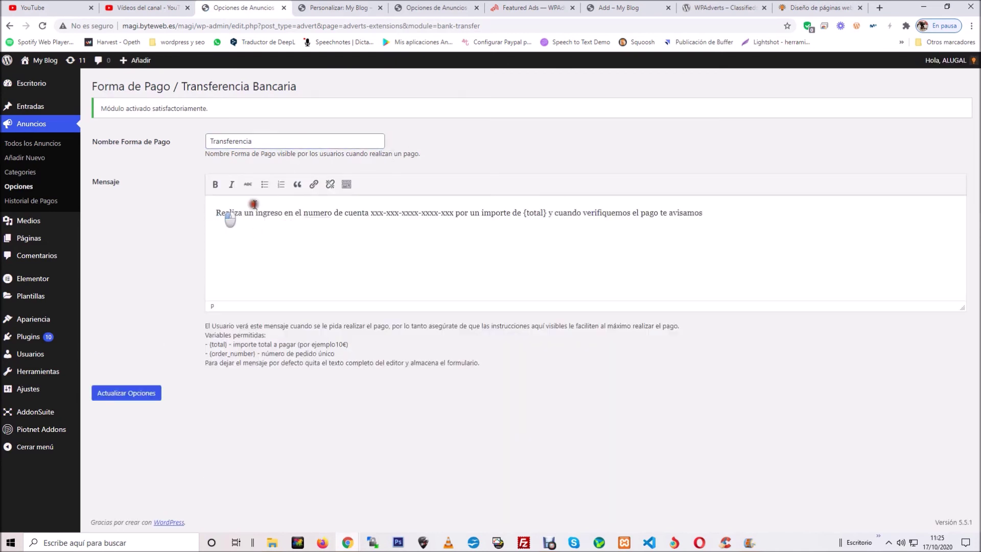
mouse_move(215, 213)
left_mouse_down()
mouse_move(711, 211)
mouse_move(709, 223)
left_mouse_up()
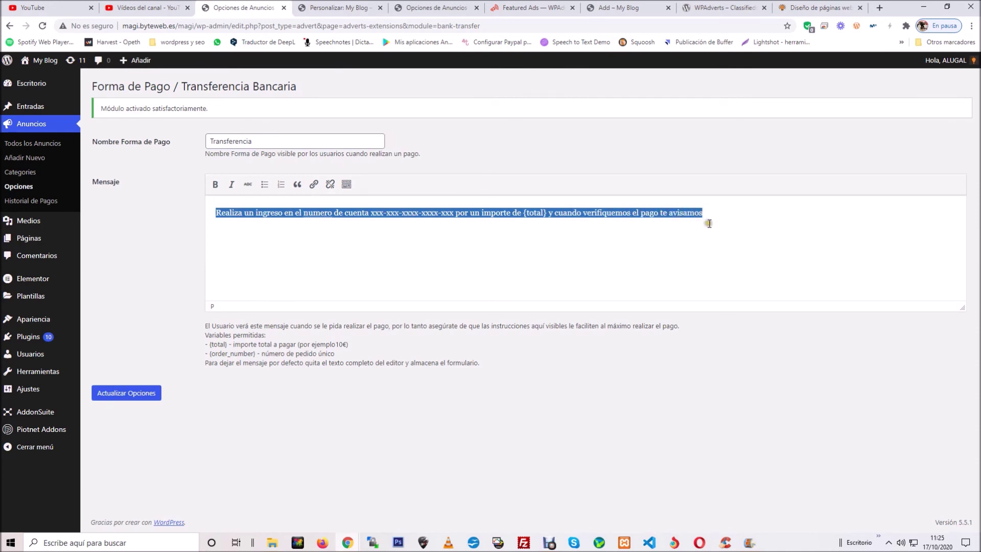
left_click(671, 239)
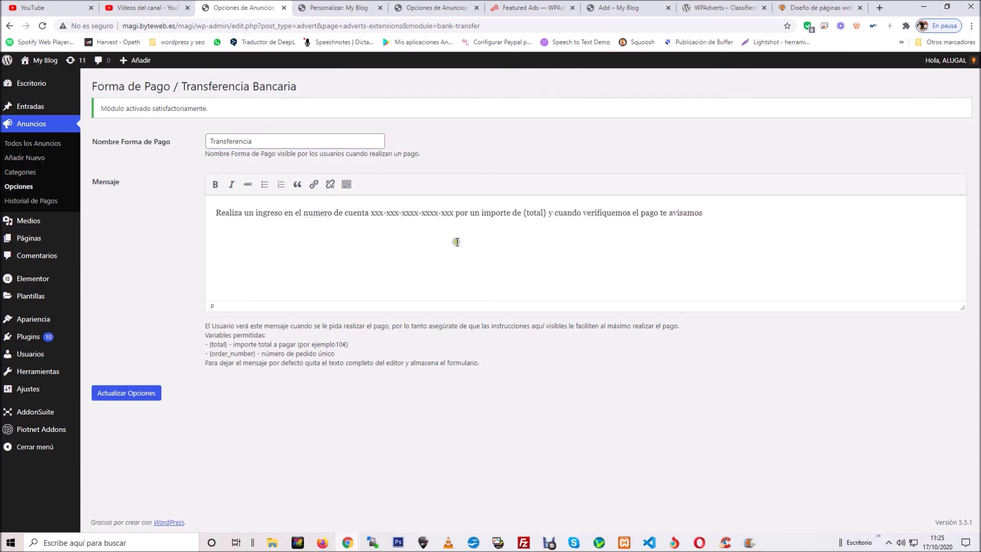
left_click(133, 393)
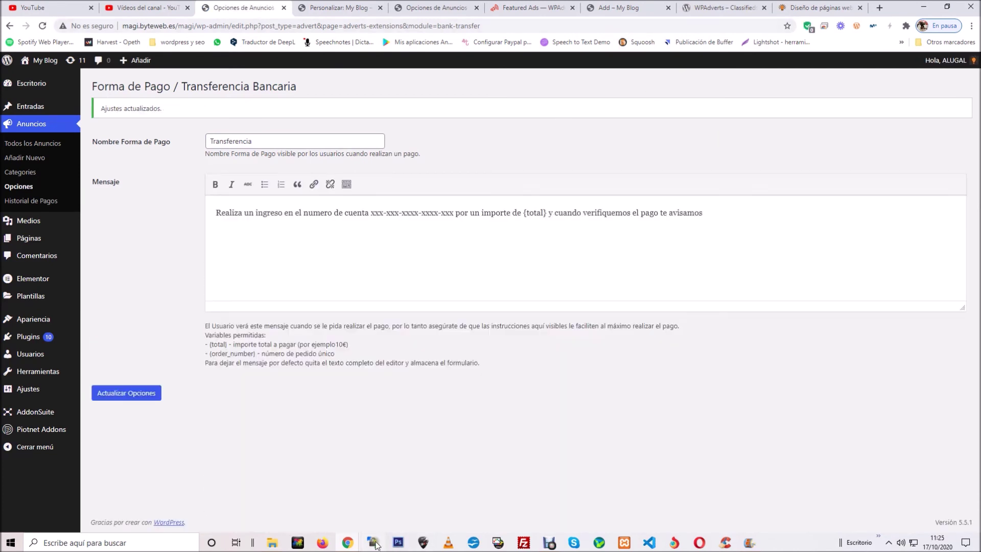
Step: Open the public ad submission form and opt to register an account automatically
mouse_move(347, 542)
left_click(389, 499)
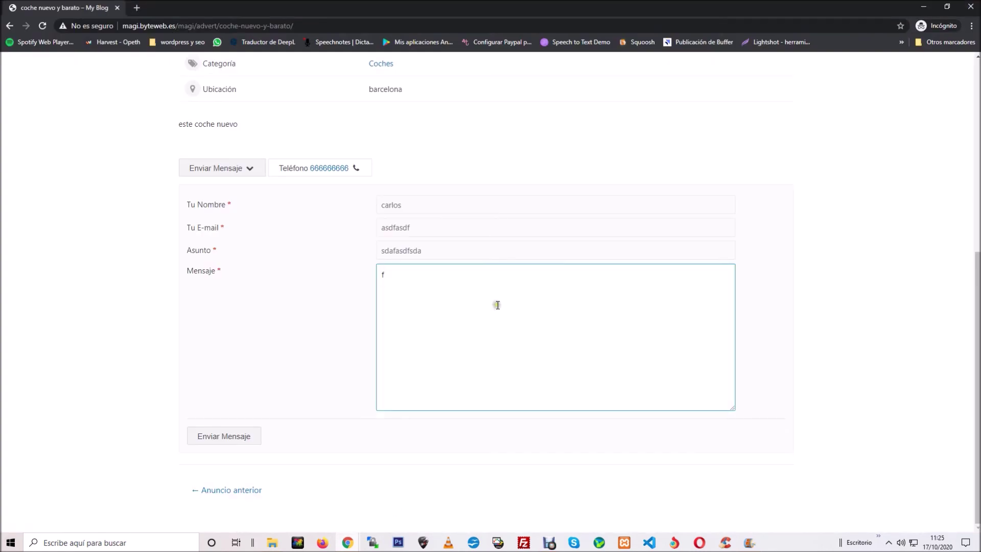
scroll(570, 266, "up", 7)
left_click(671, 72)
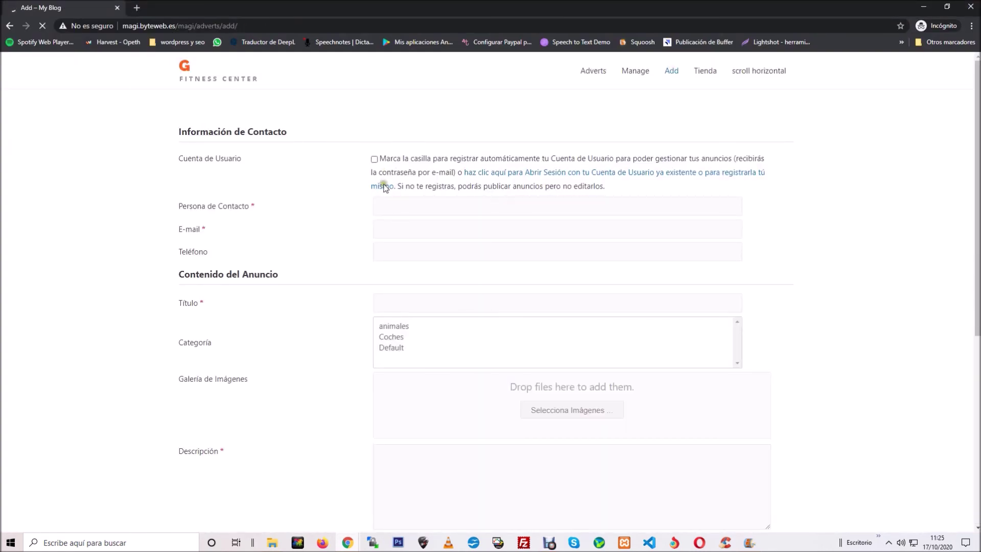
left_click(374, 159)
Step: Fill in the contact person, contact e-mail and phone number
left_click(402, 205)
type("pepe")
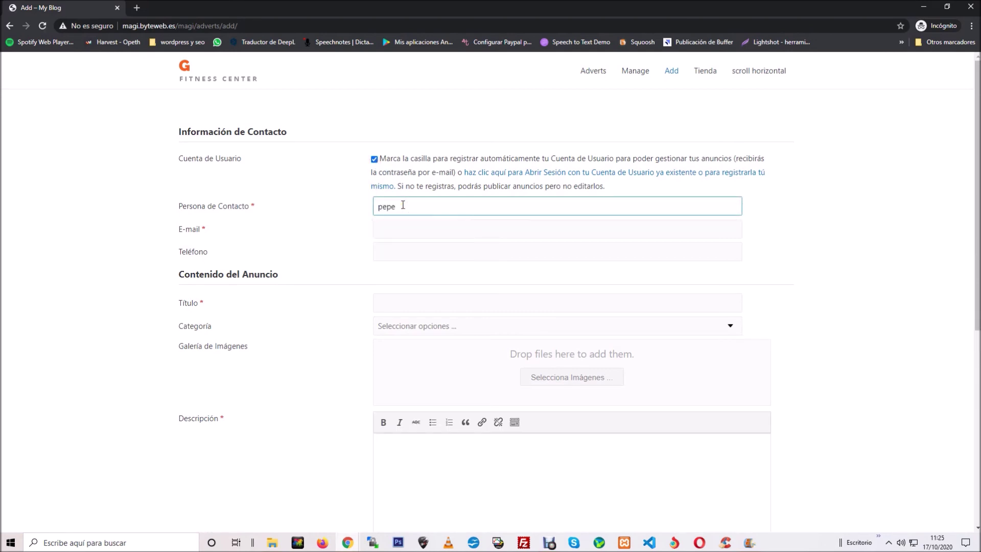
left_click(383, 229)
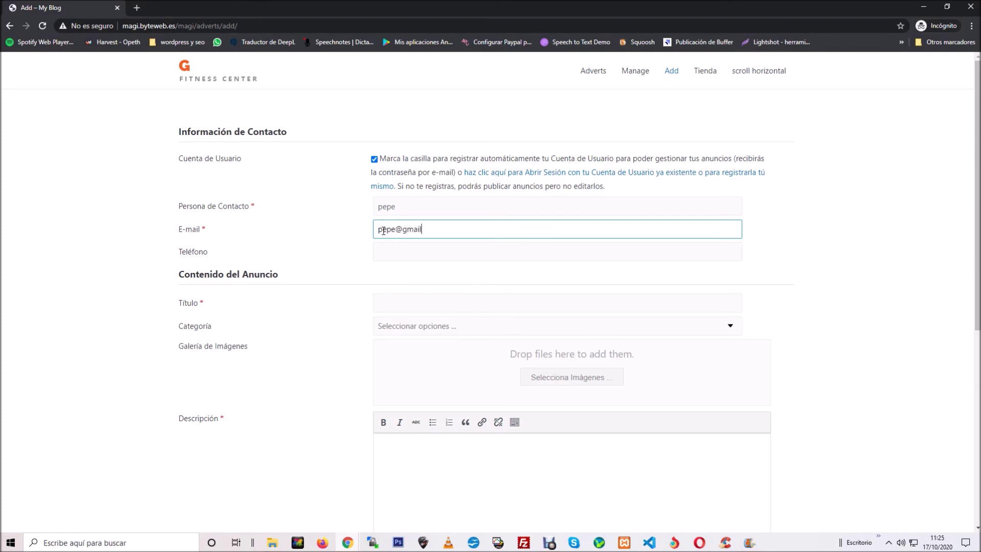
left_click(397, 254)
type("5")
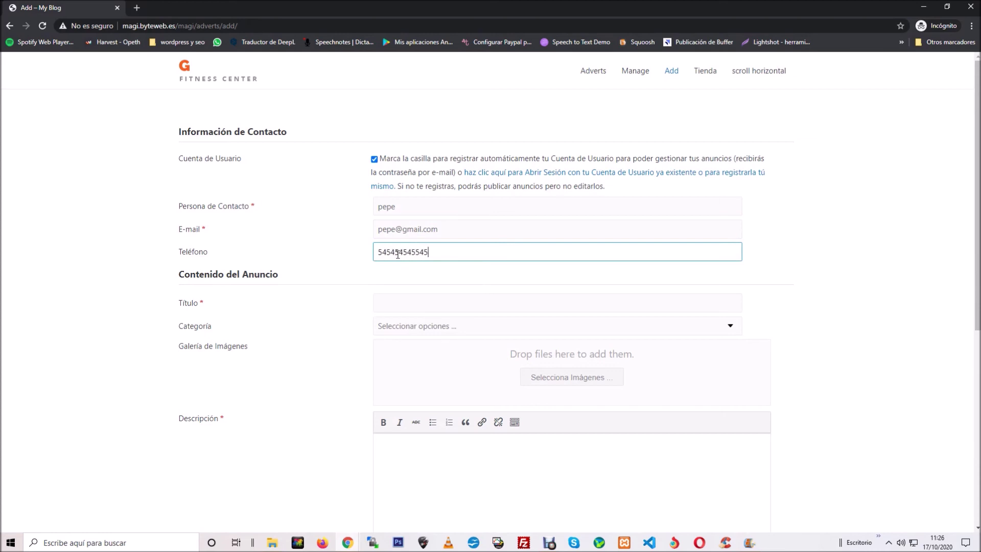
type("45454")
key("ctrl+f")
type("5")
key("shift+Return")
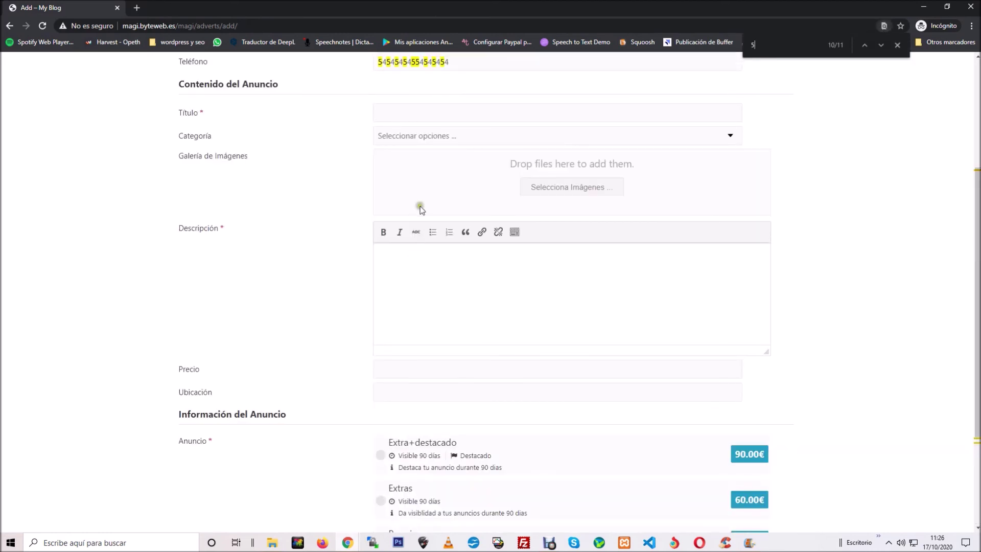
Step: Enter the title 'otro coche bonito y barato' and choose the Coches category
scroll(420, 206, "up", 3)
left_click(414, 265)
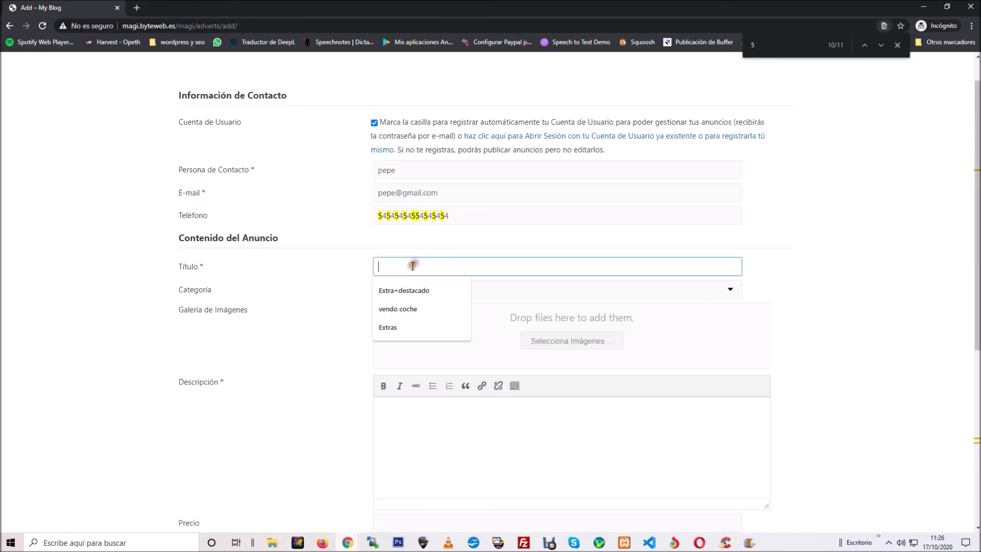
left_click(897, 45)
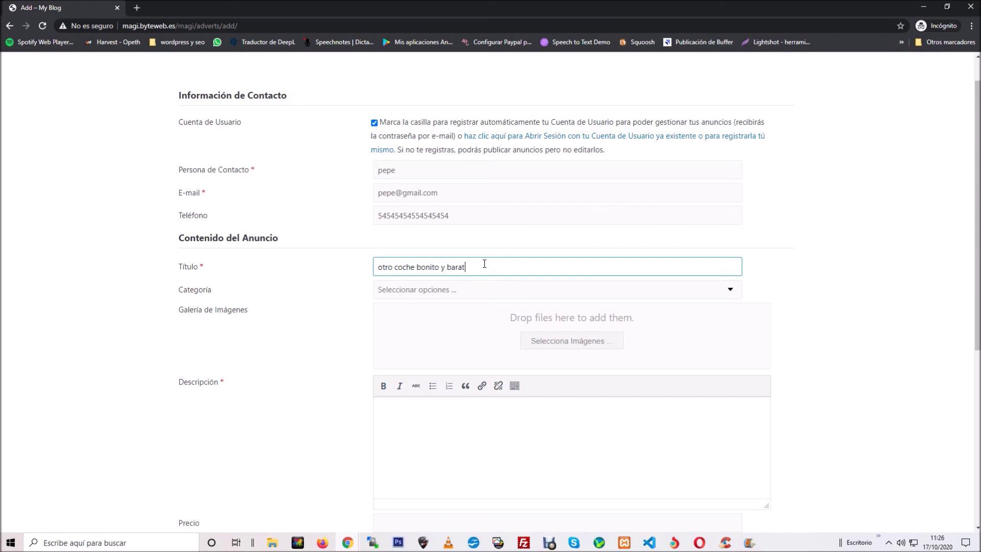
left_click(640, 289)
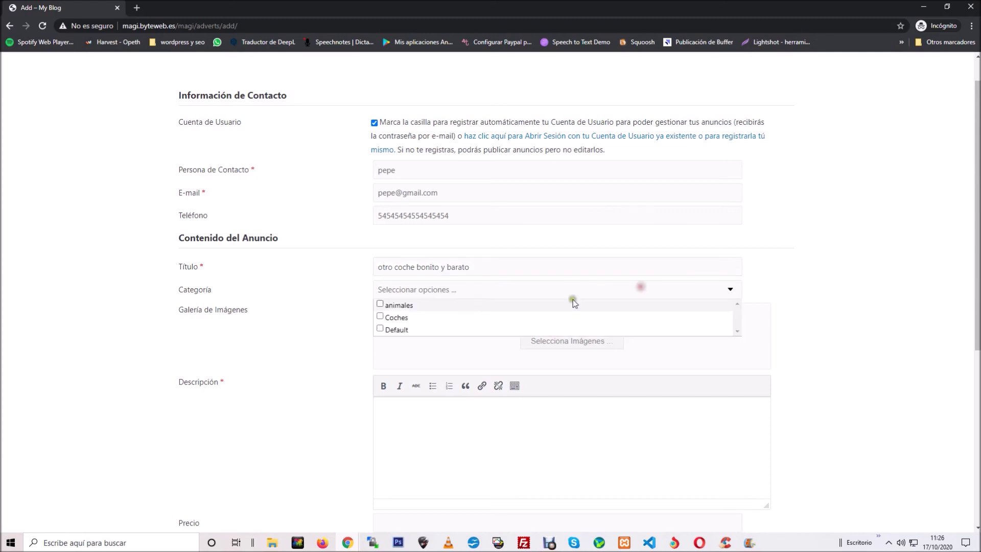
left_click(380, 316)
left_click(876, 323)
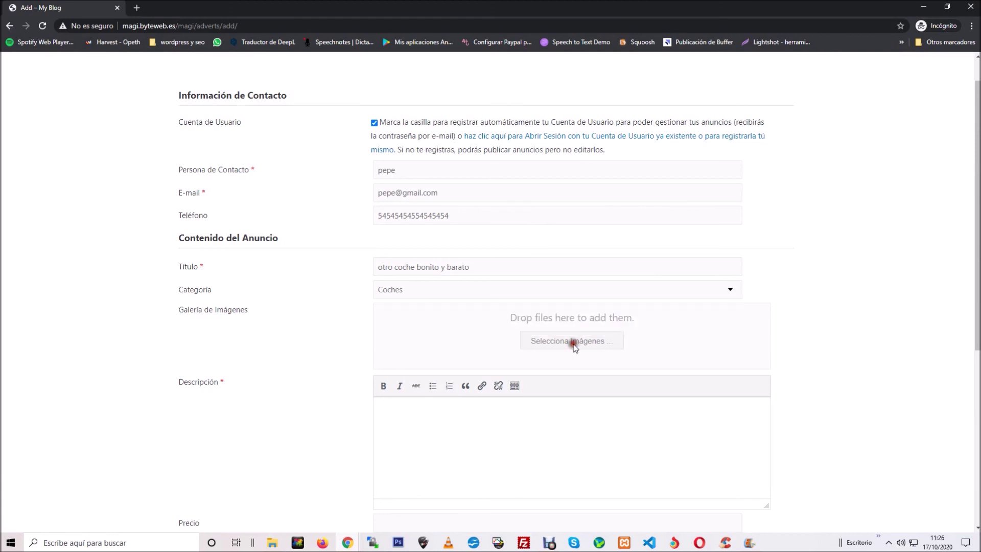
left_click(582, 341)
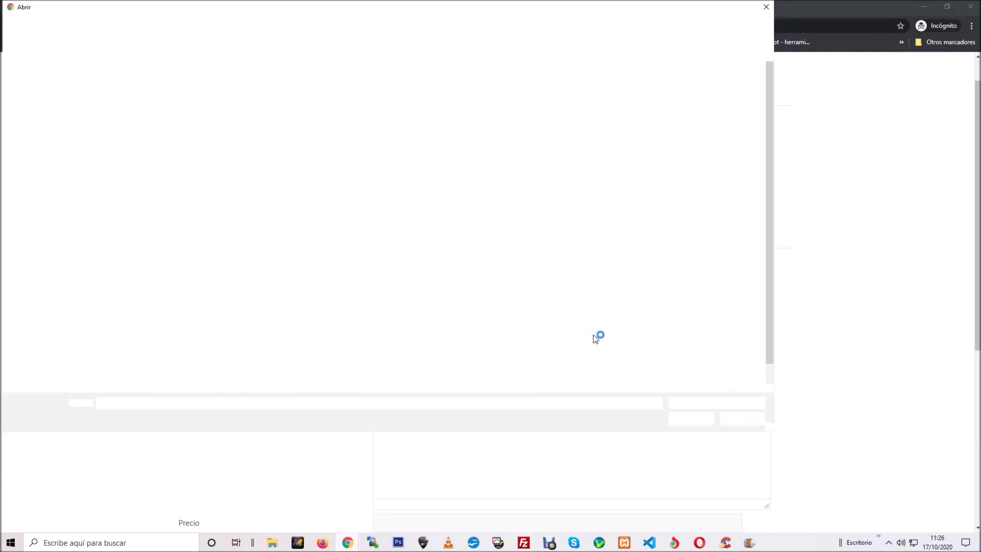
Step: Upload three car photos to the ad gallery
left_click(565, 164)
left_click(454, 314, "ctrl")
left_click(398, 319, "ctrl")
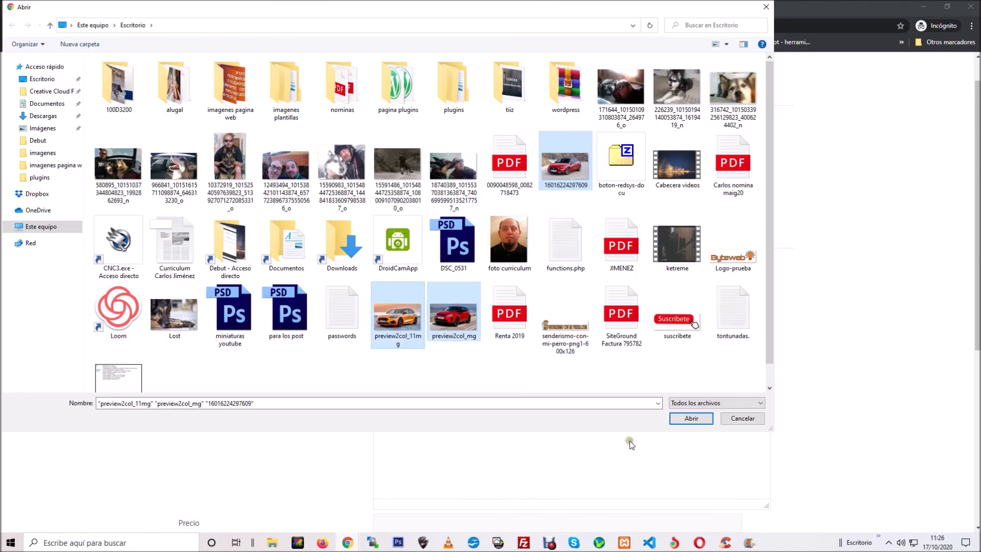
left_click(691, 418)
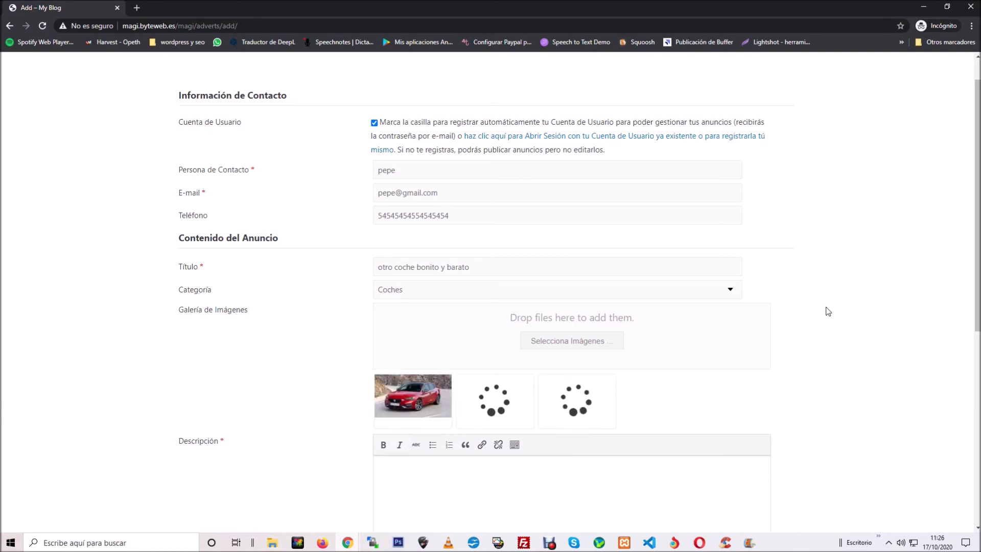
Step: Add the description, price 15,000.00€ and location vilafranca del penedes, then preview the Premium ad
scroll(866, 322, "down", 4)
left_click(551, 303)
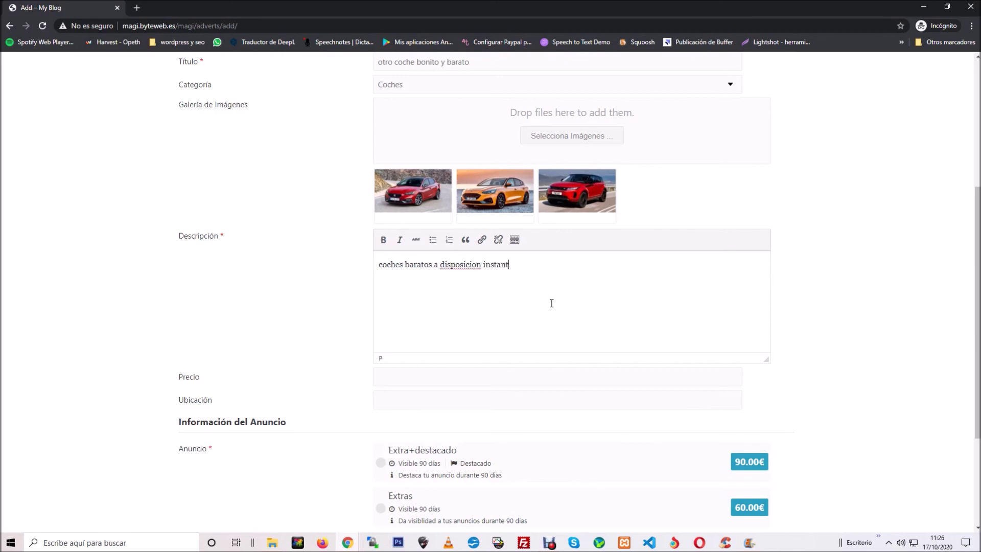
scroll(527, 294, "down", 1)
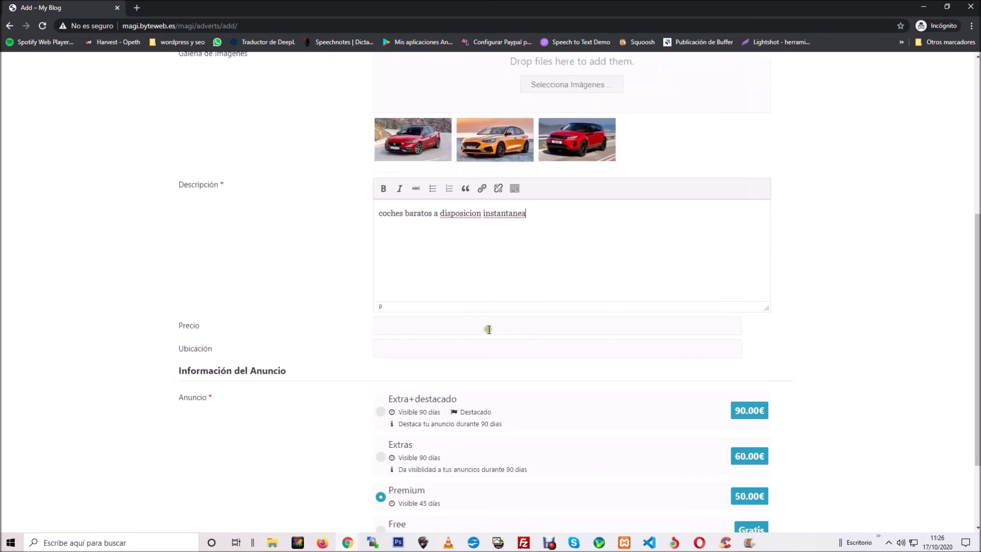
left_click(425, 319)
type("1,500")
left_click(415, 349)
left_click(407, 377)
scroll(894, 322, "down", 2)
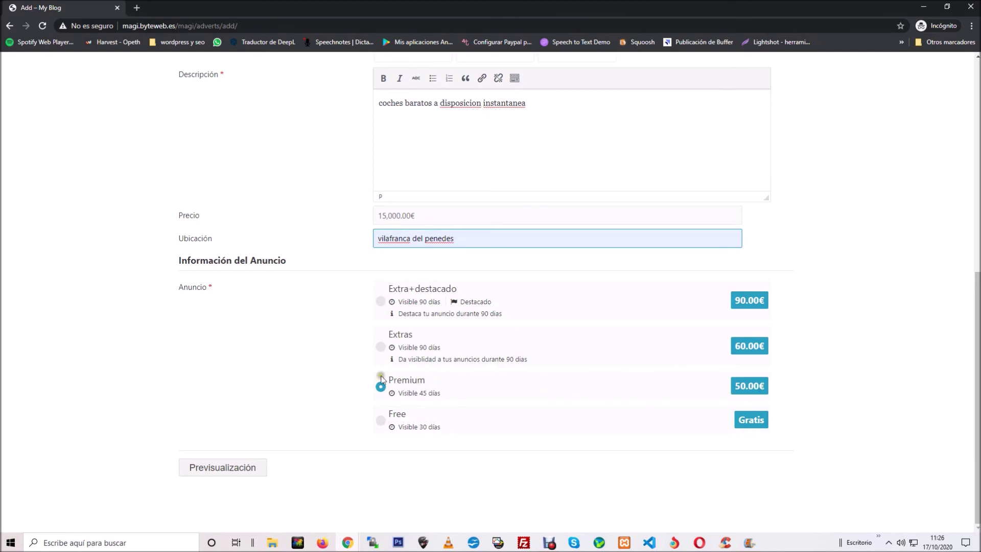
left_click(220, 472)
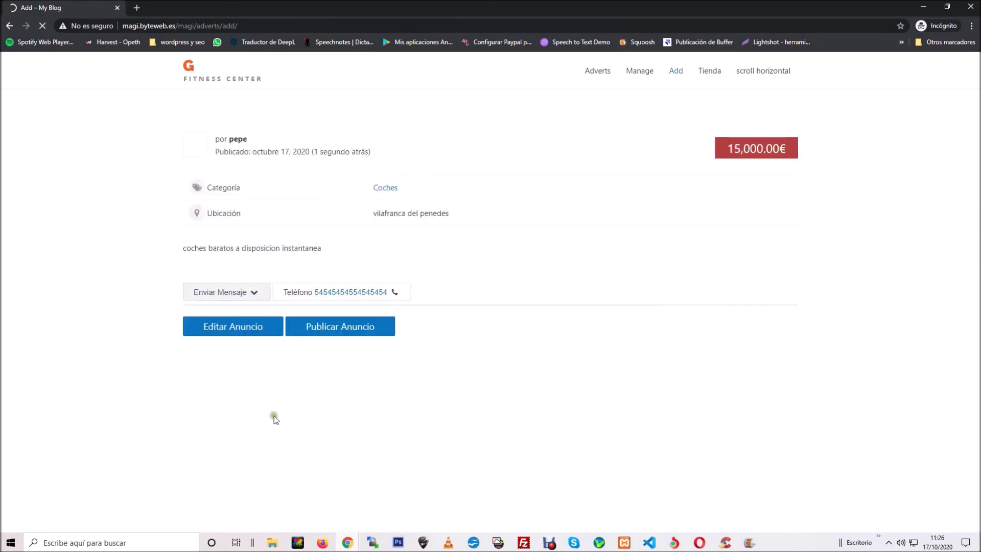
Step: Browse the preview's photo slider and red car lightbox, then publish the ad
left_click(780, 211)
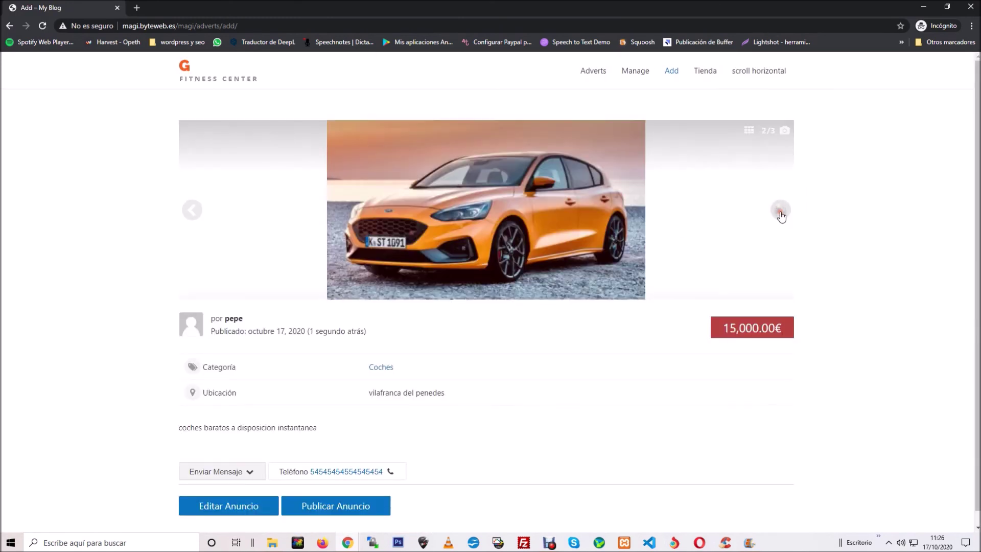
left_click(780, 211)
left_click(195, 211)
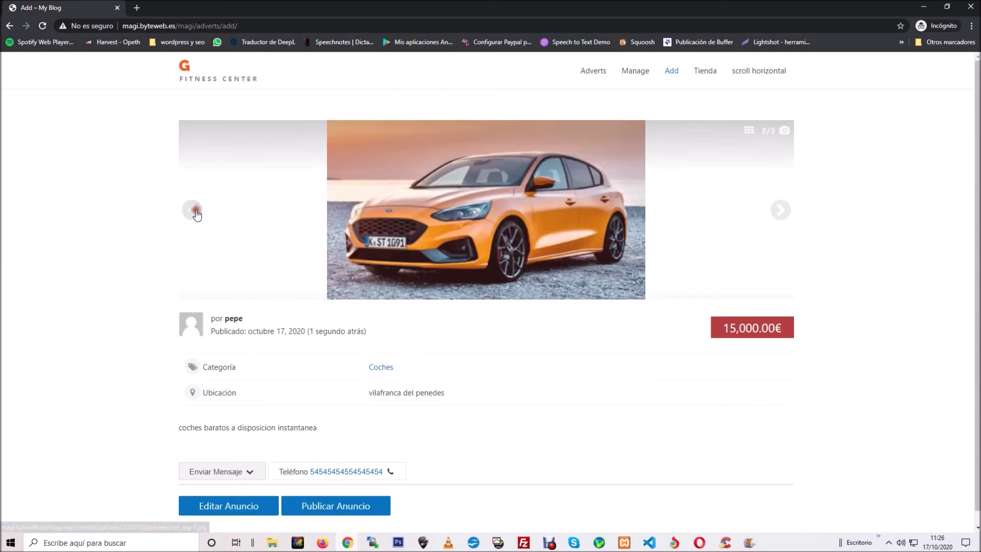
left_click(194, 211)
left_click(491, 217)
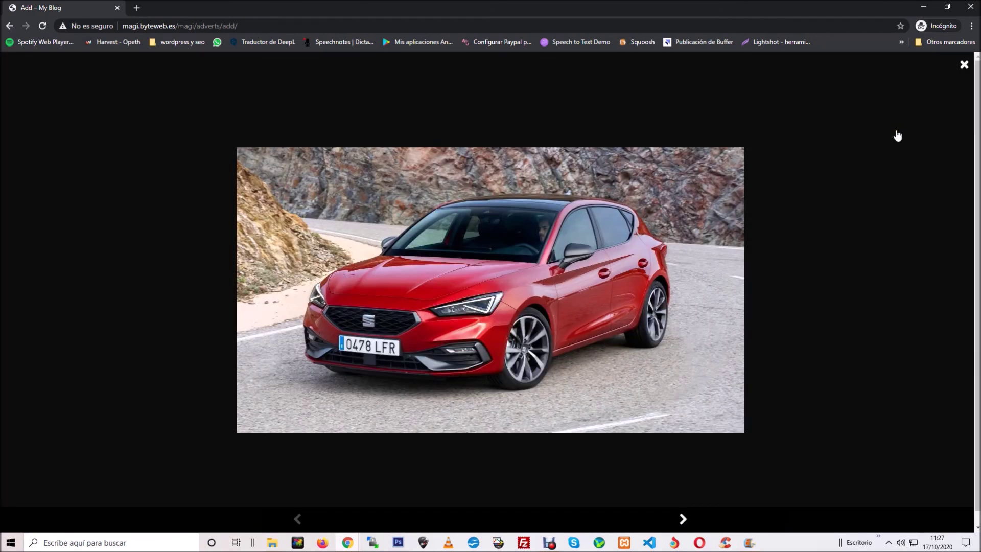
left_click(963, 66)
scroll(513, 180, "down", 1)
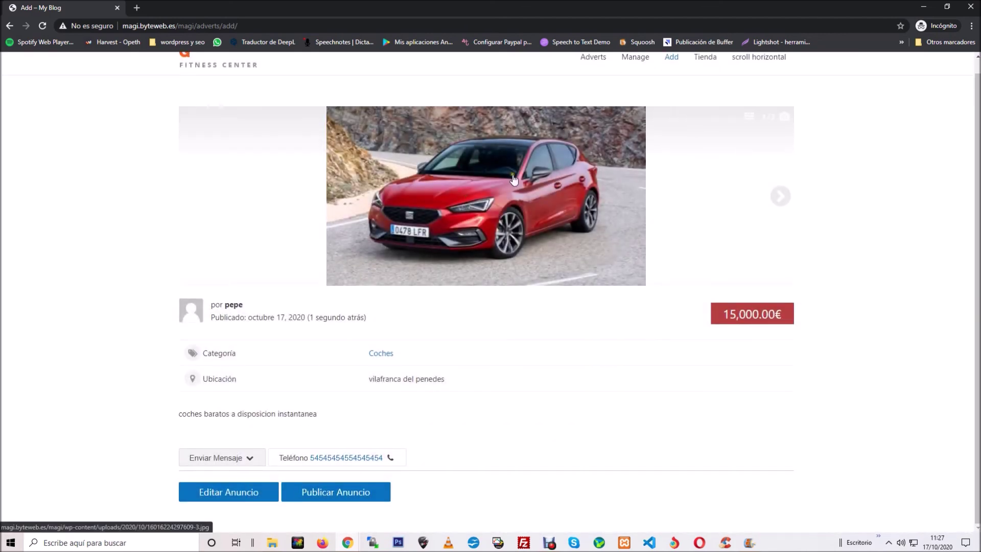
left_click(356, 496)
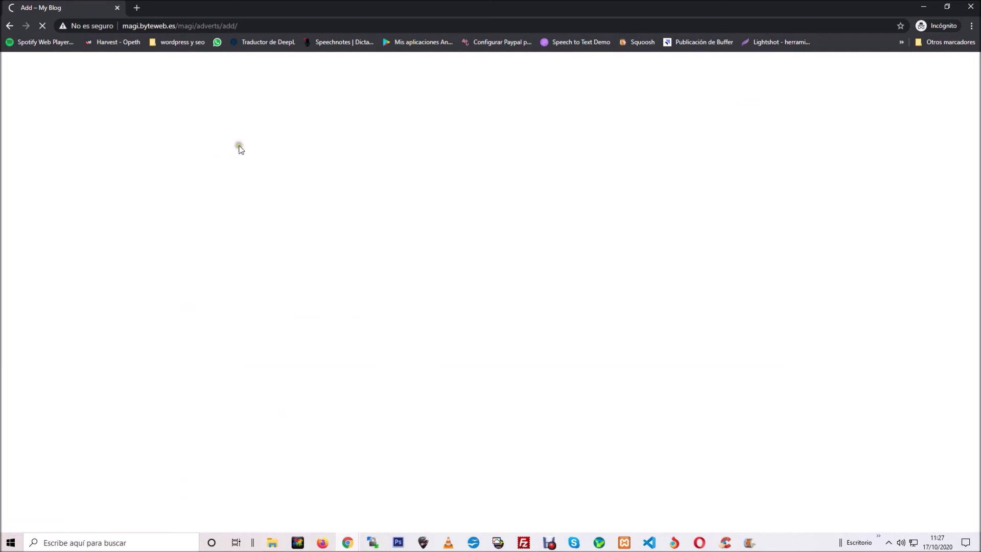
Step: Confirm the 50.00€ Premium order with Transferencia and select the displayed transfer instructions
left_click(206, 230)
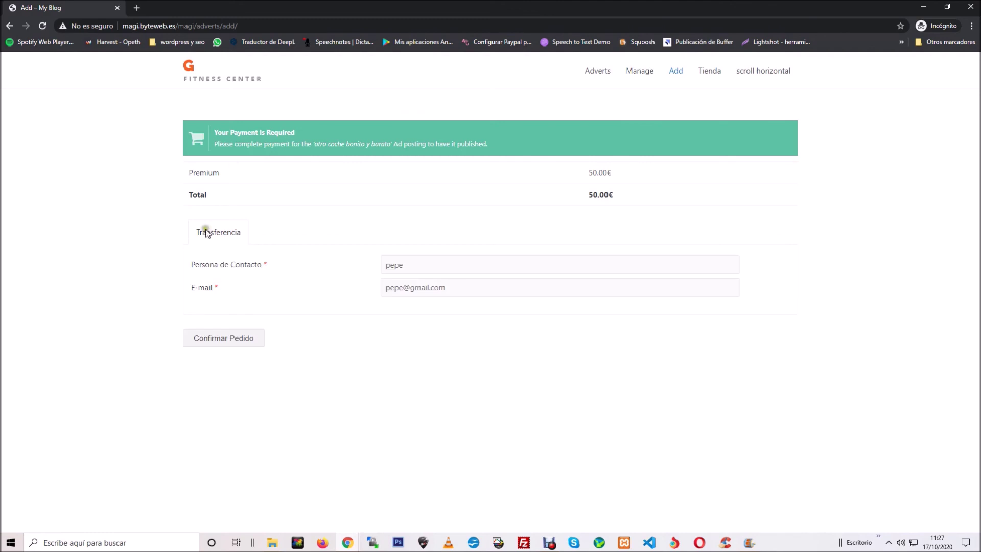
left_click(241, 338)
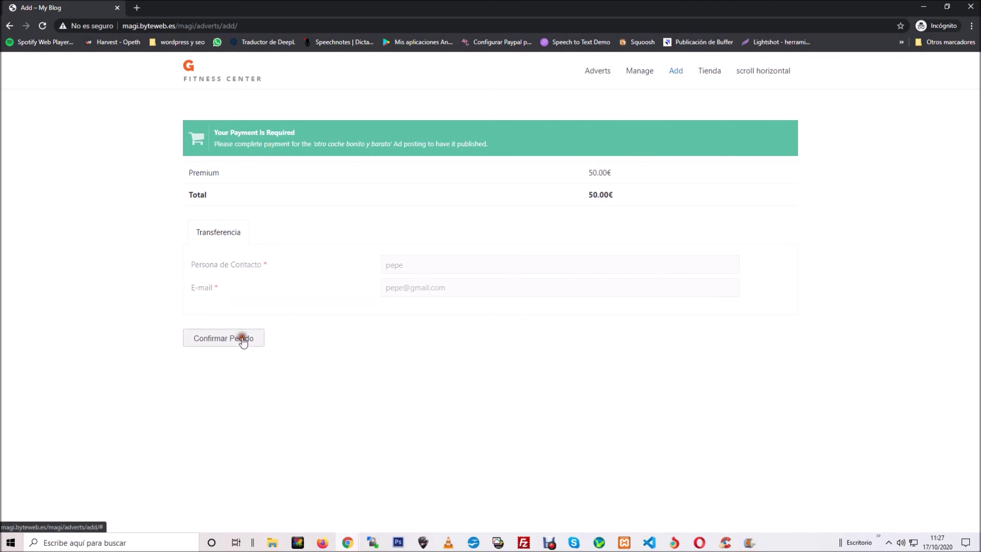
left_click_drag(190, 260, 647, 259)
Step: Compare the instructions with the configured transfer message, ending on the Transferencia Bancaria settings
mouse_move(352, 543)
left_click(299, 485)
left_click(290, 246)
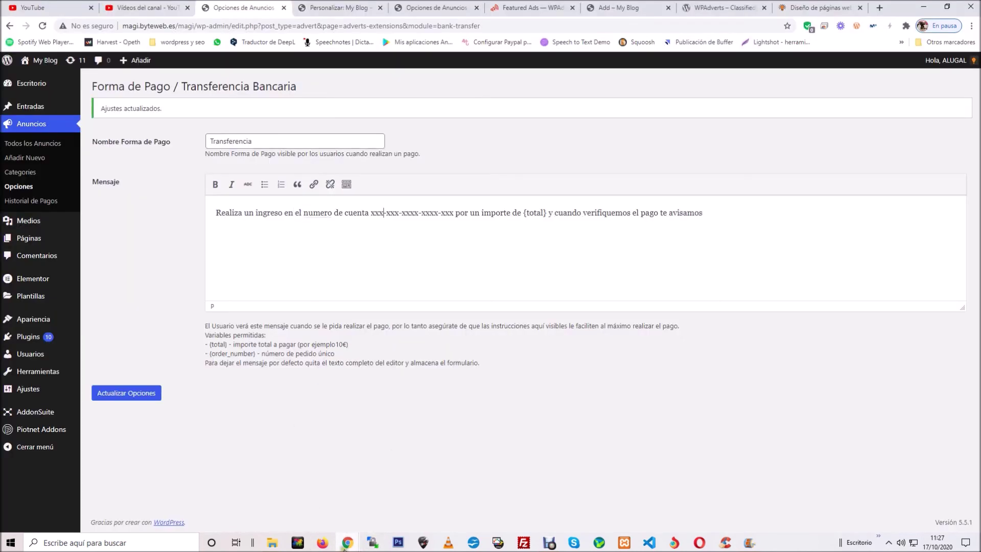
mouse_move(356, 535)
left_click(447, 465)
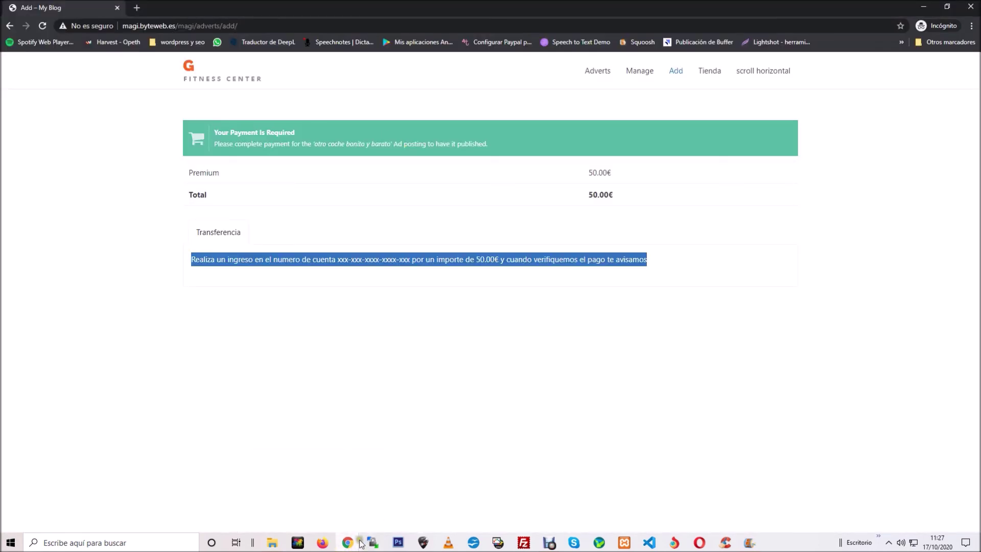
left_click(314, 477)
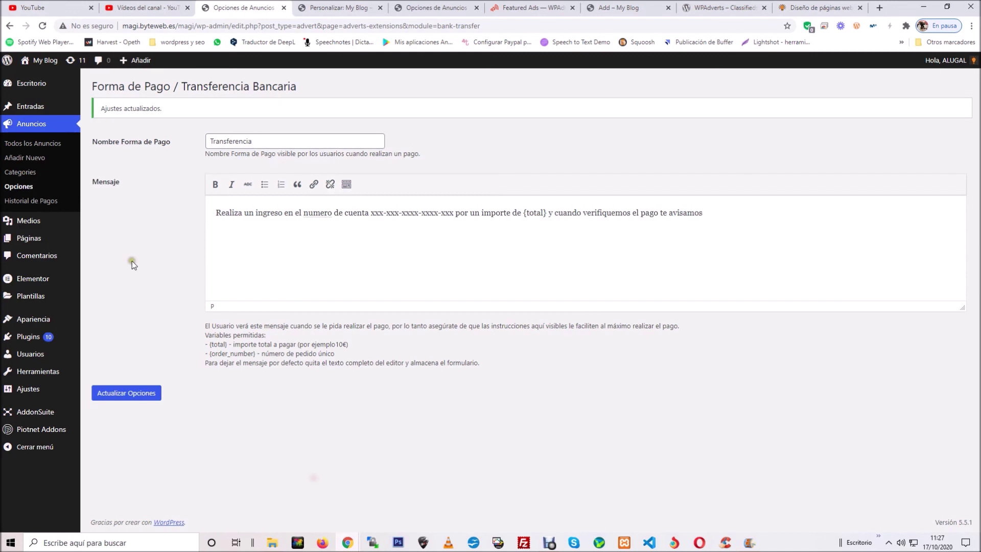
Step: In Historial de Pagos, set the pending 50.00€ order to Completado, then bring up the public Adverts page
left_click(30, 203)
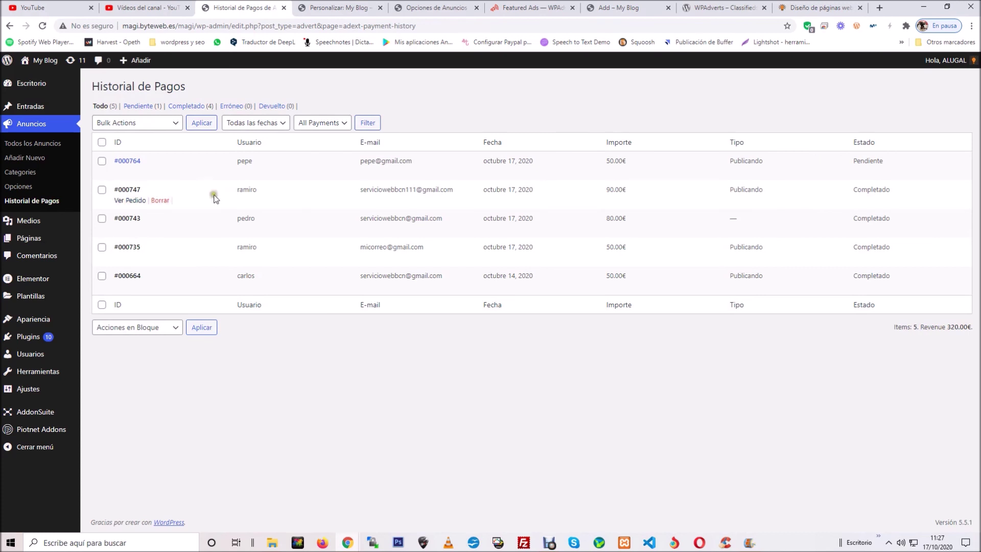
left_click(124, 174)
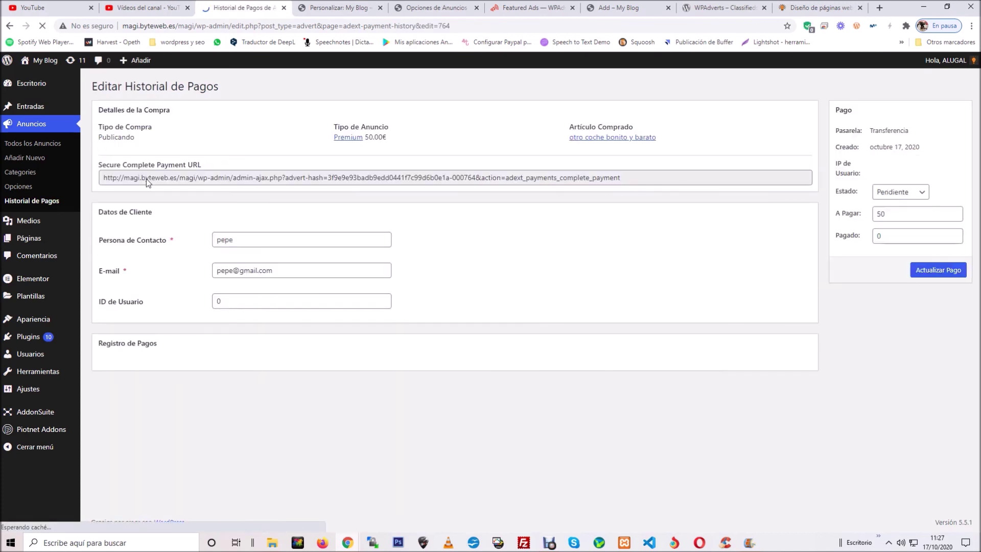
left_click(892, 193)
left_click(895, 216)
left_click(943, 270)
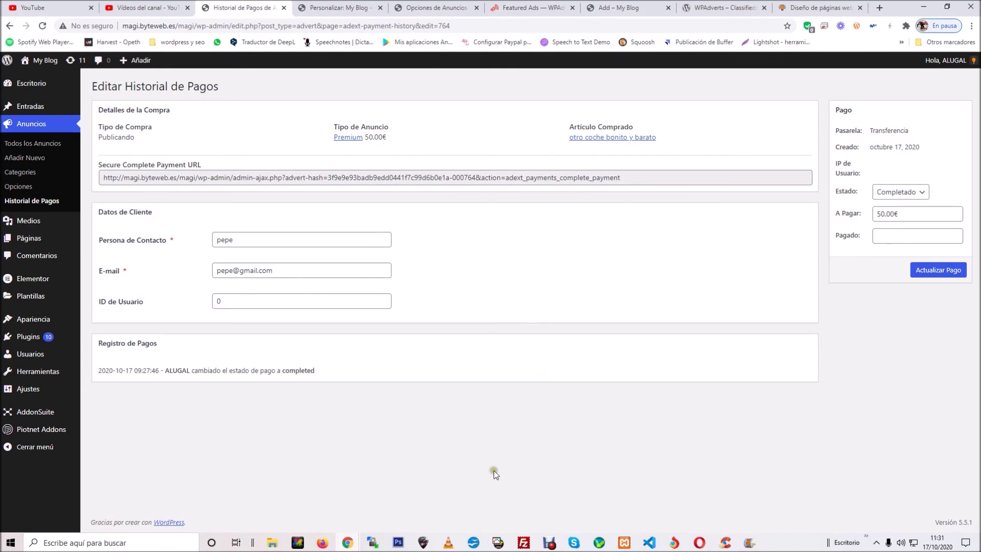
mouse_move(352, 543)
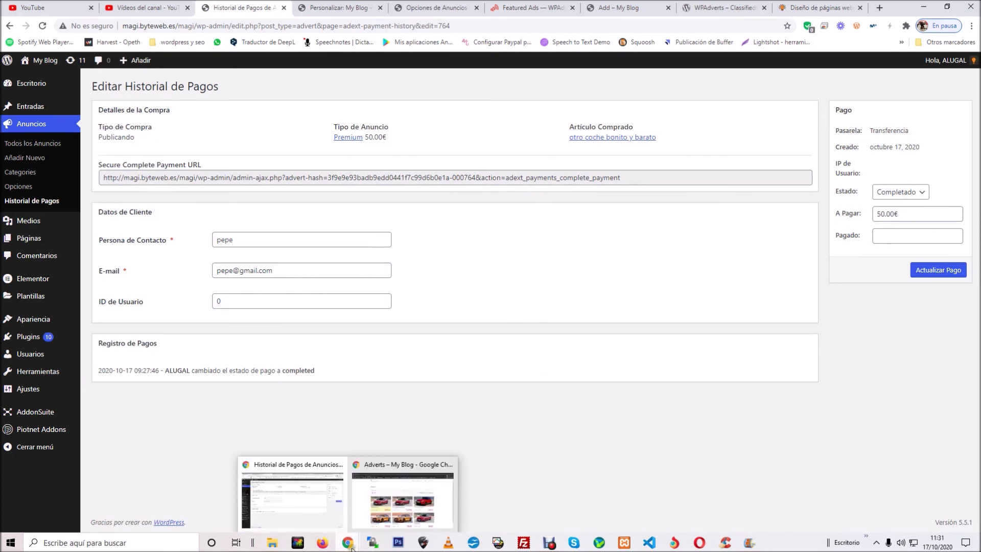
left_click(396, 505)
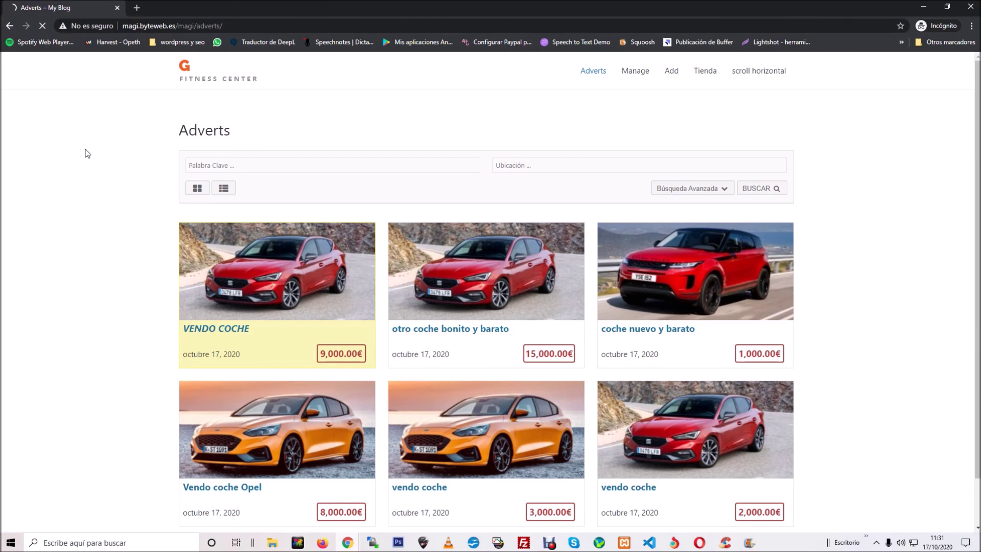
Step: Open the 15,000.00€ 'otro coche bonito y barato' ad and browse its gallery, returning to the orange car photo
scroll(33, 144, "down", 1)
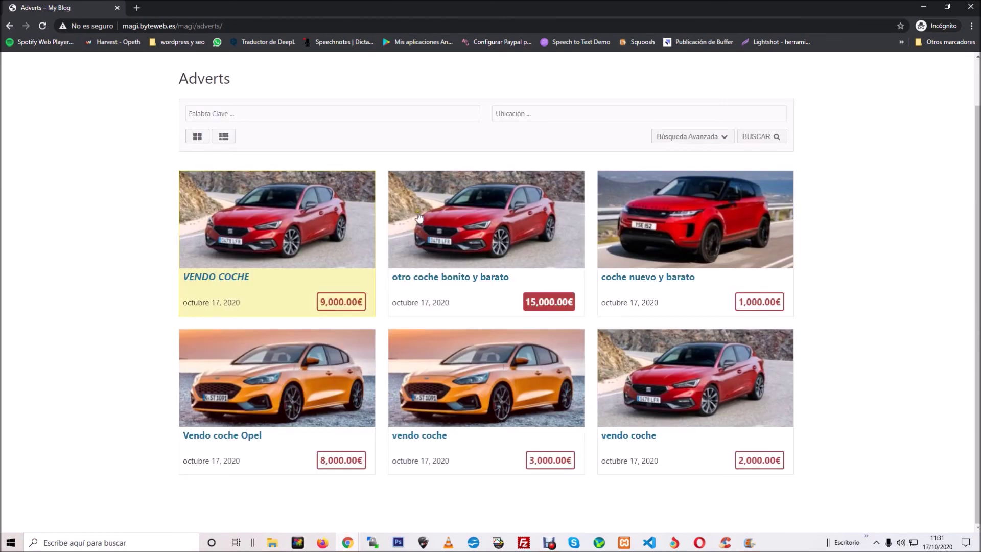
left_click(522, 222)
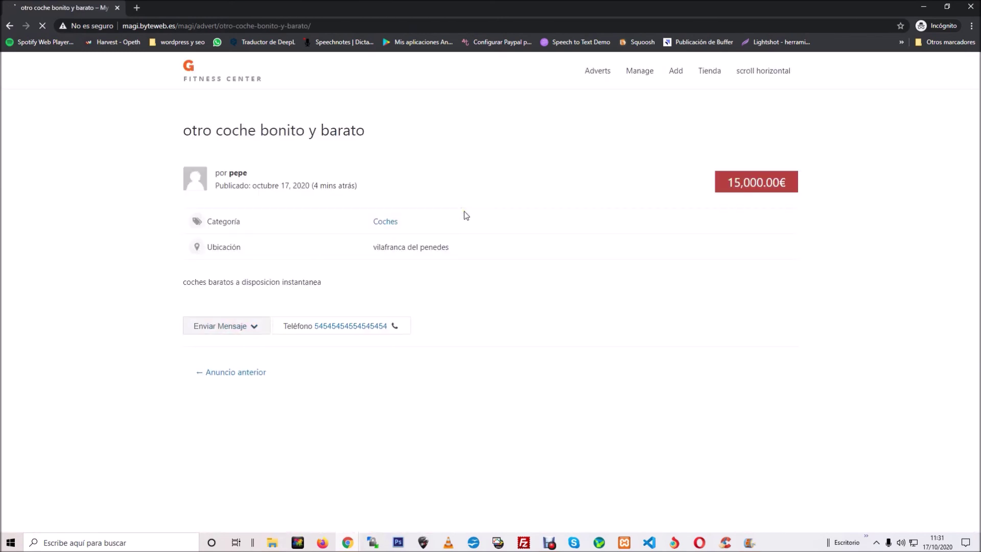
left_click(781, 246)
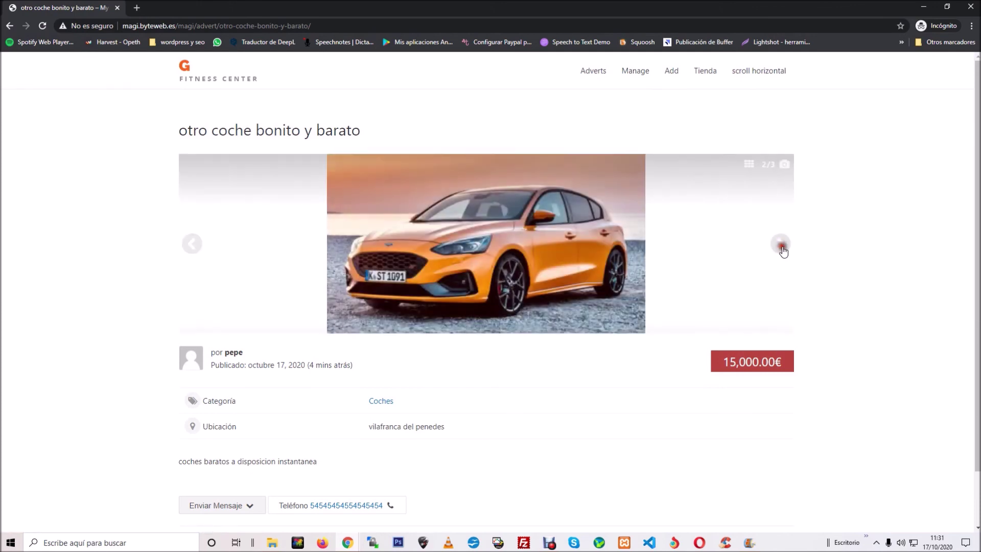
left_click(782, 247)
left_click(184, 259)
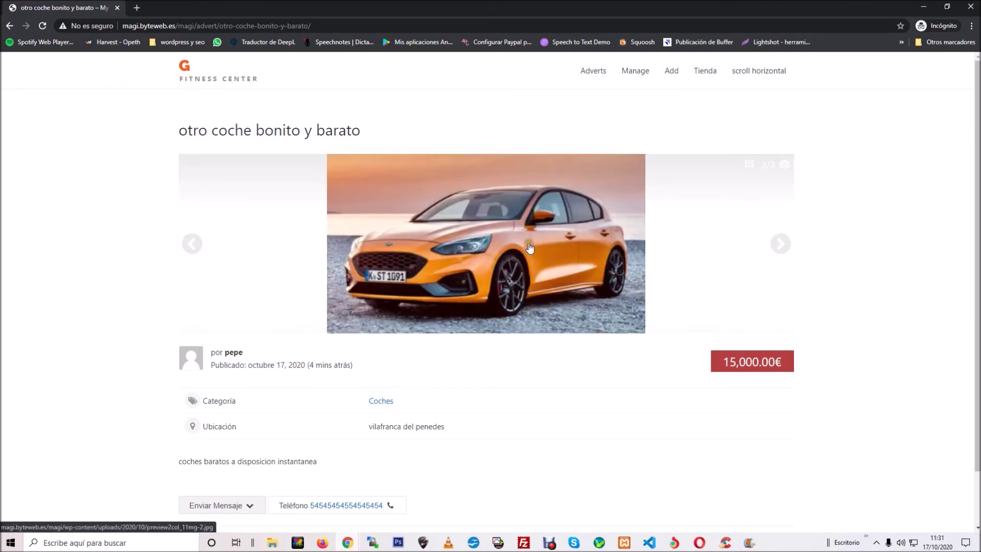